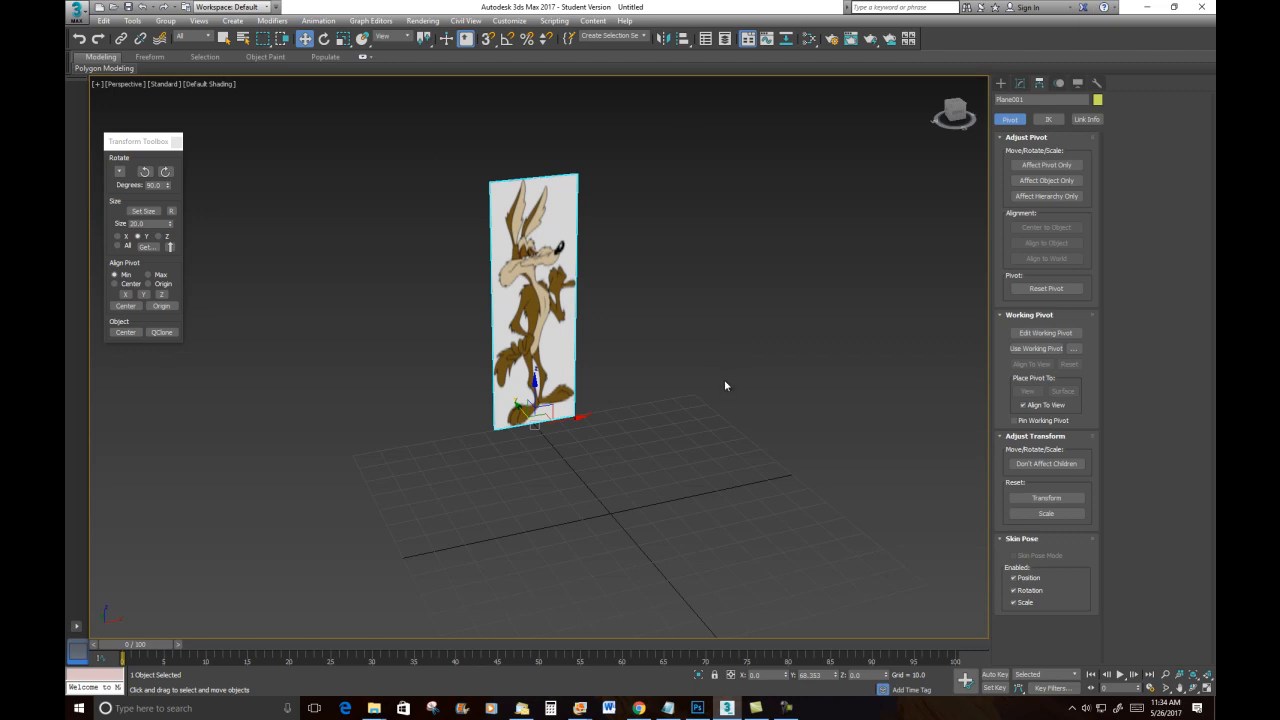
Step: Create a box primitive near the grid's centre, about 17.7 long, 28.9 wide and 45.7 high
click(1002, 84)
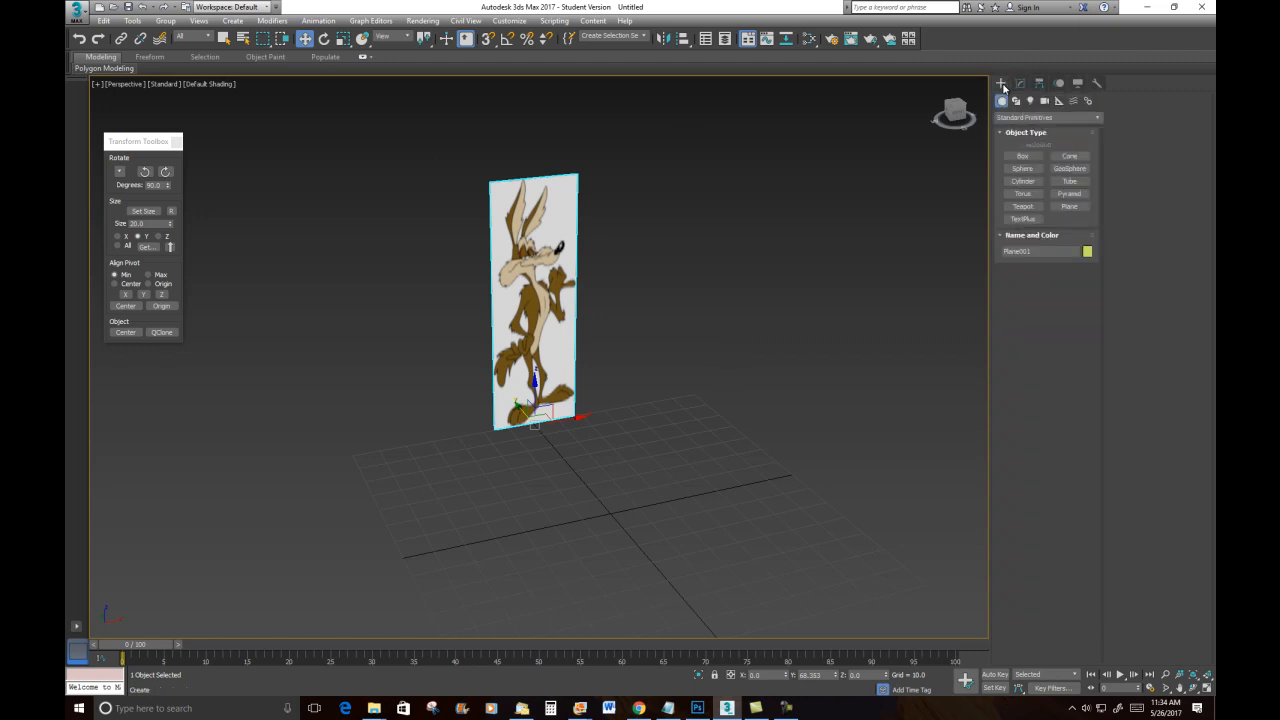
click(1022, 156)
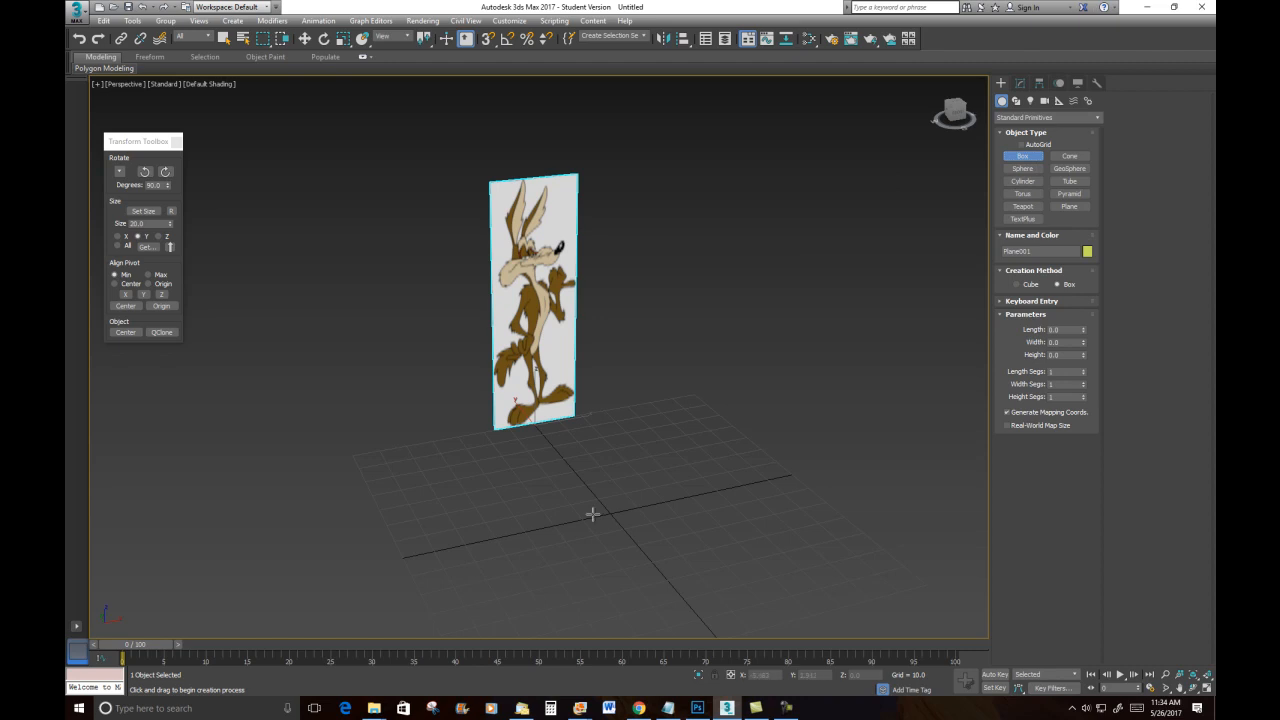
drag(560, 514, 664, 521)
click(645, 381)
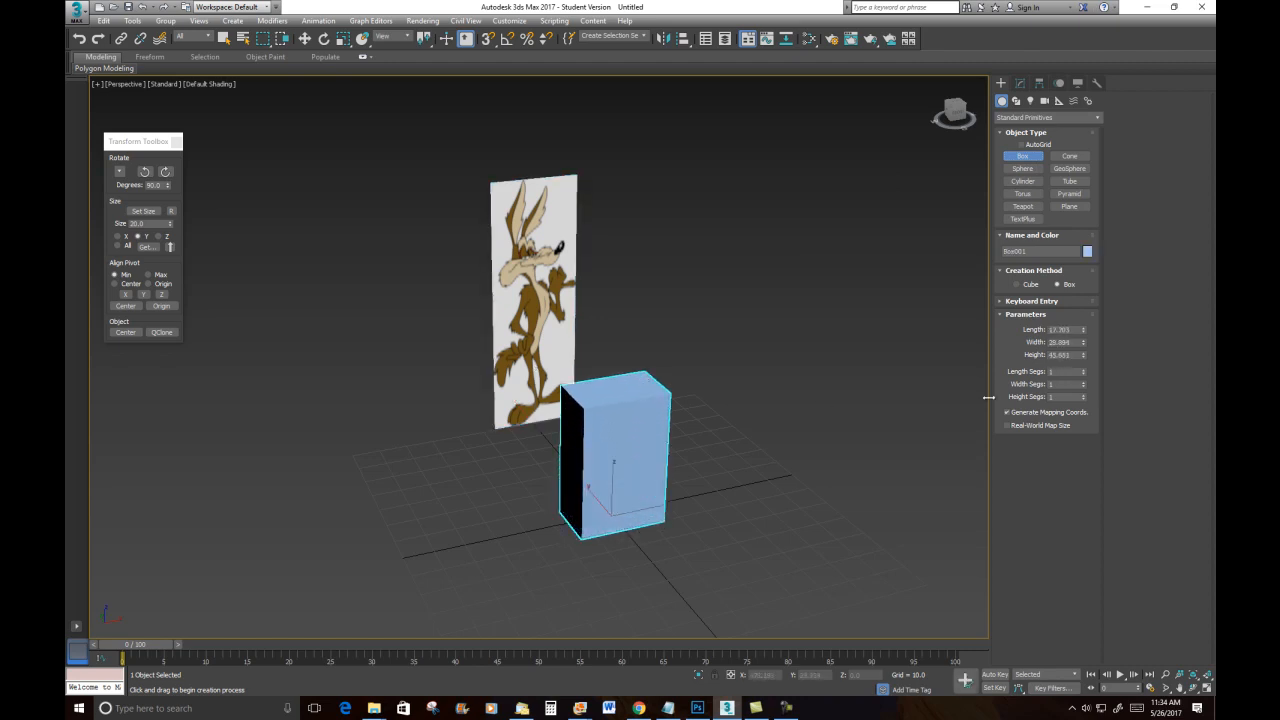
Step: Turn on edged faces display in the perspective viewport and check its shading options
key(F4)
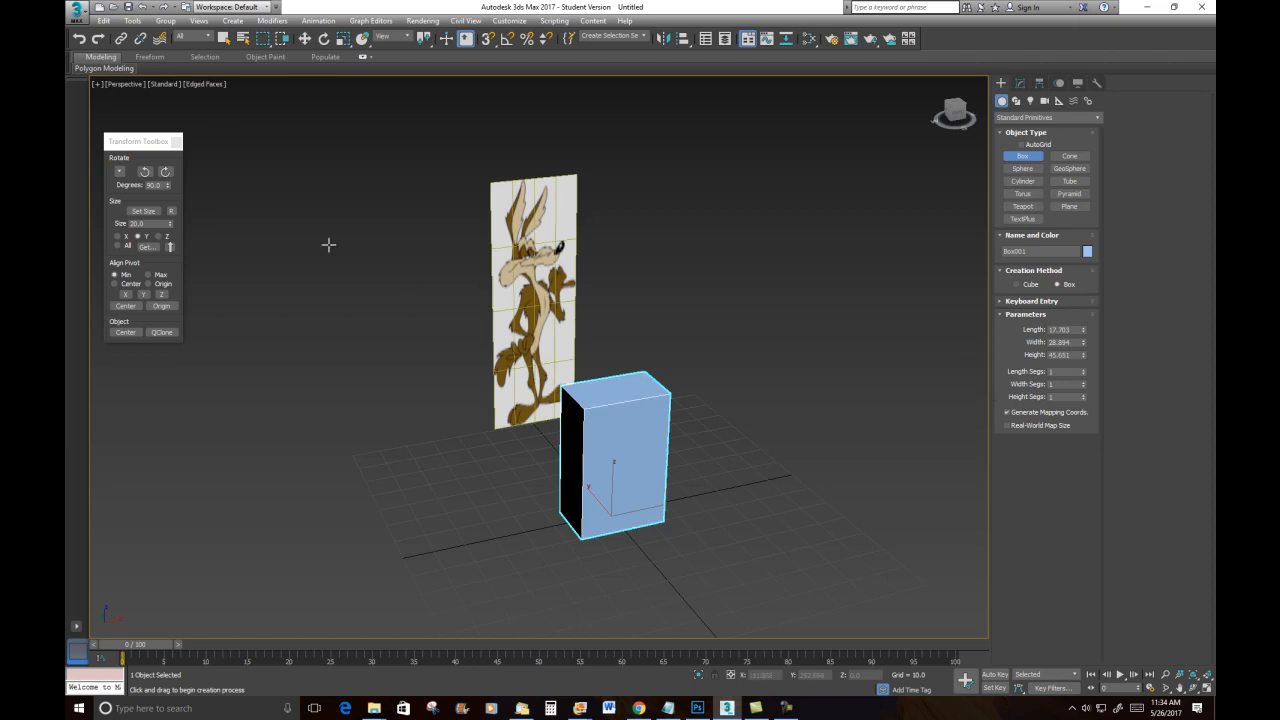
click(201, 86)
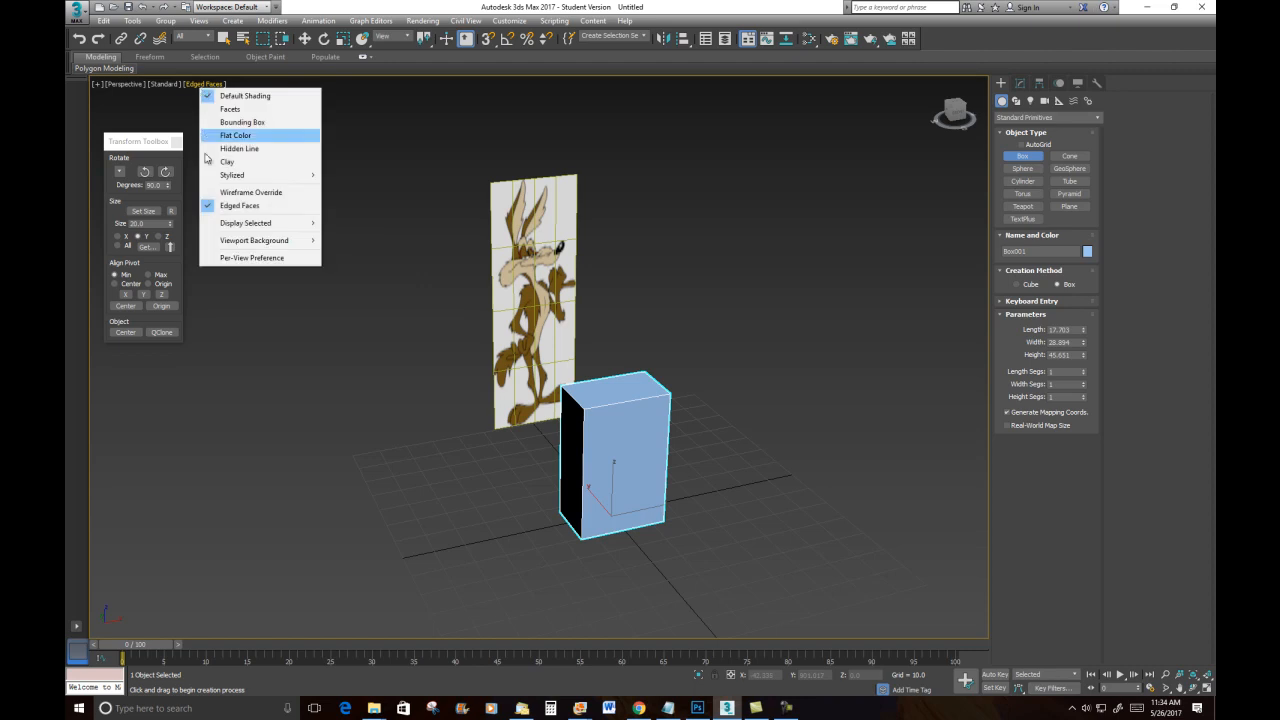
click(715, 311)
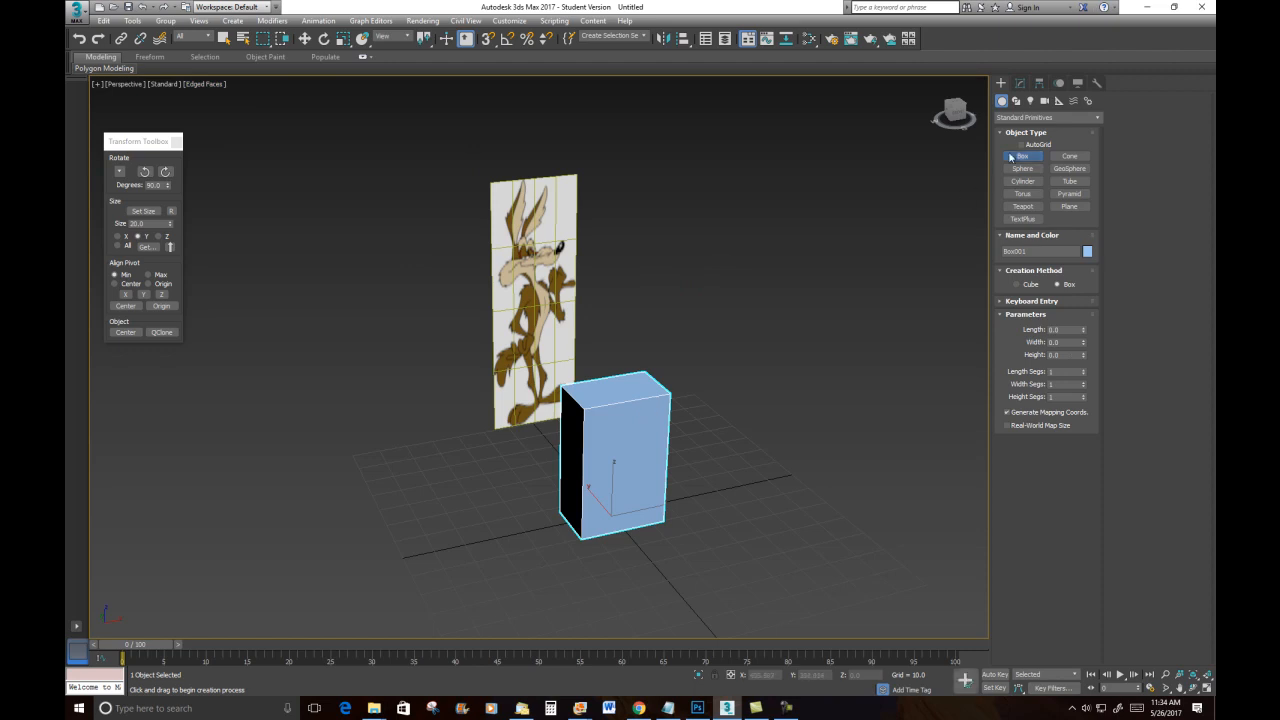
Step: Divide the box into 2 length, 2 width and 3 height segments
click(1019, 86)
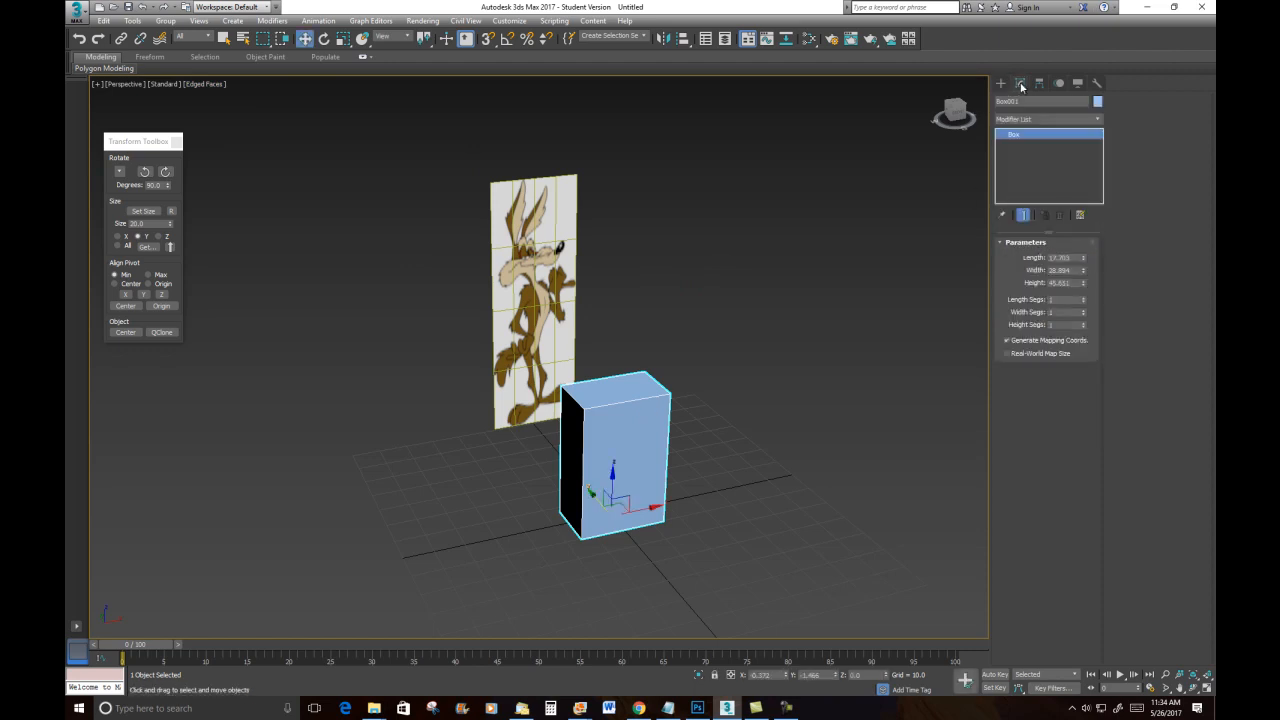
click(1062, 313)
click(1057, 325)
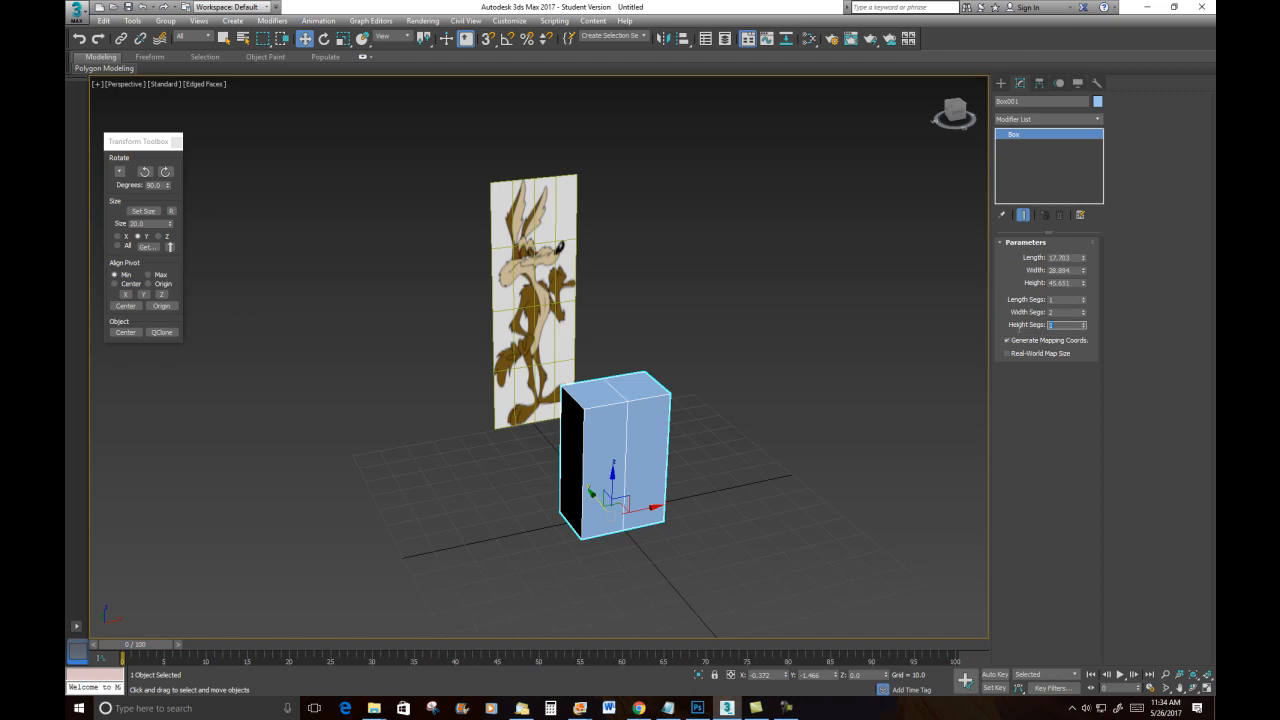
text(3)
key(Return)
click(1060, 299)
text(2)
key(Return)
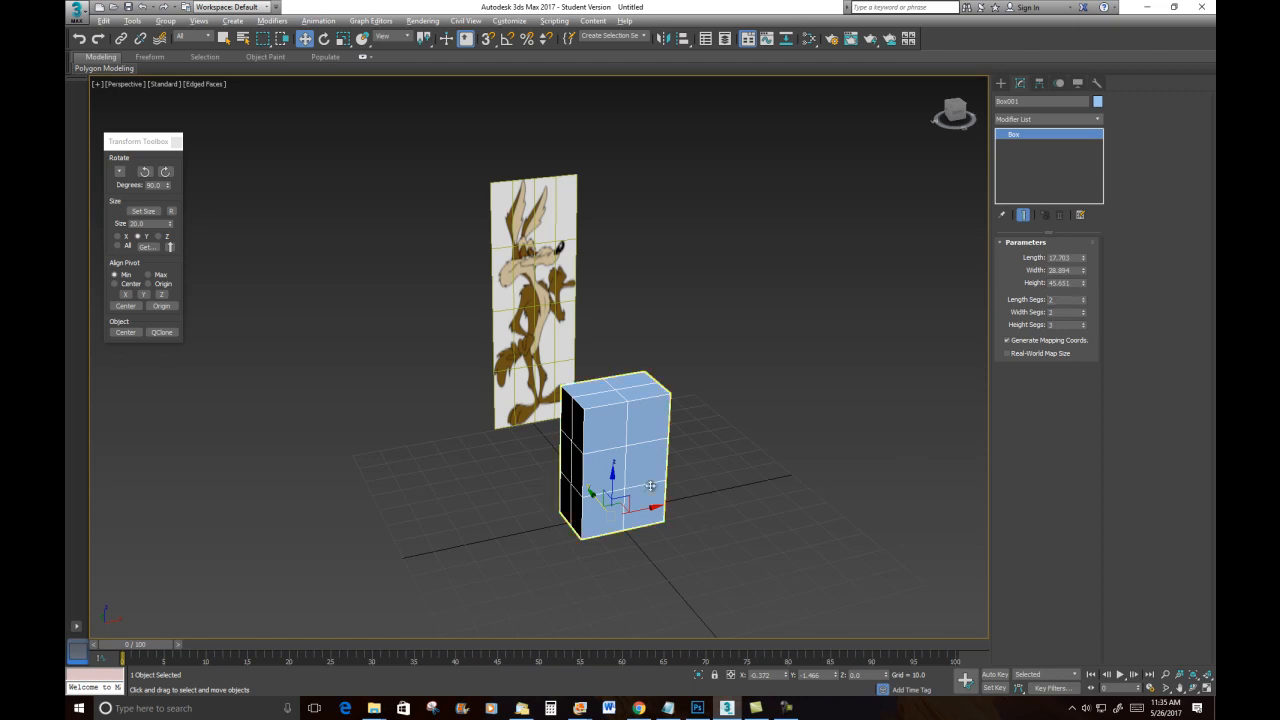
Step: Set the box's length to 18, width to 30 and height to 45
alt+middle_drag(668, 488, 607, 437)
scroll(607, 437, up, 3)
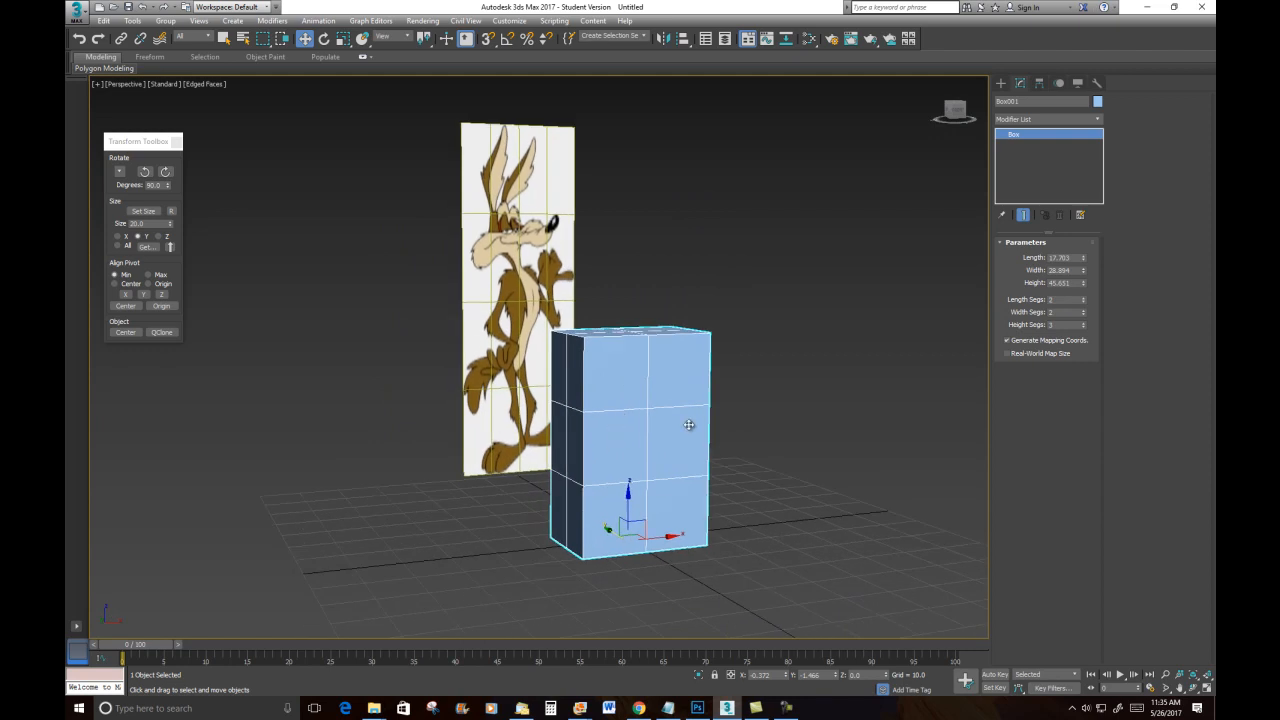
alt+middle_drag(686, 426, 711, 431)
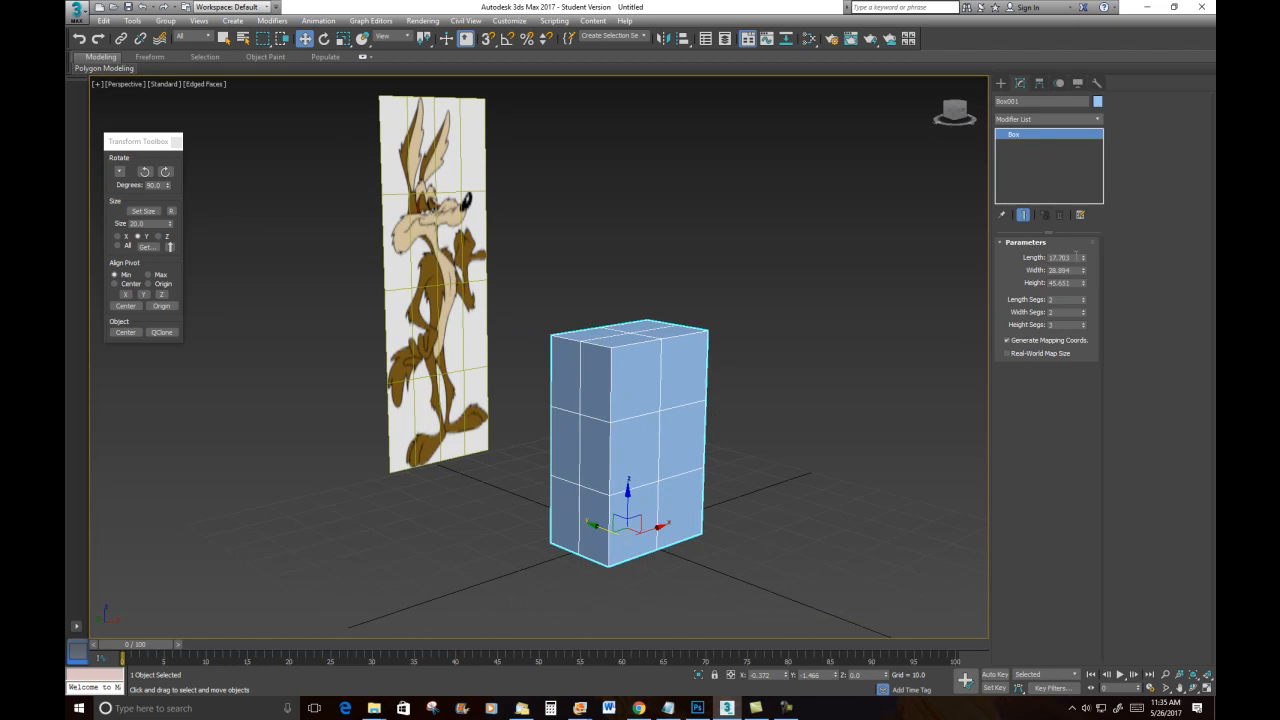
double_click(1060, 256)
key(Return)
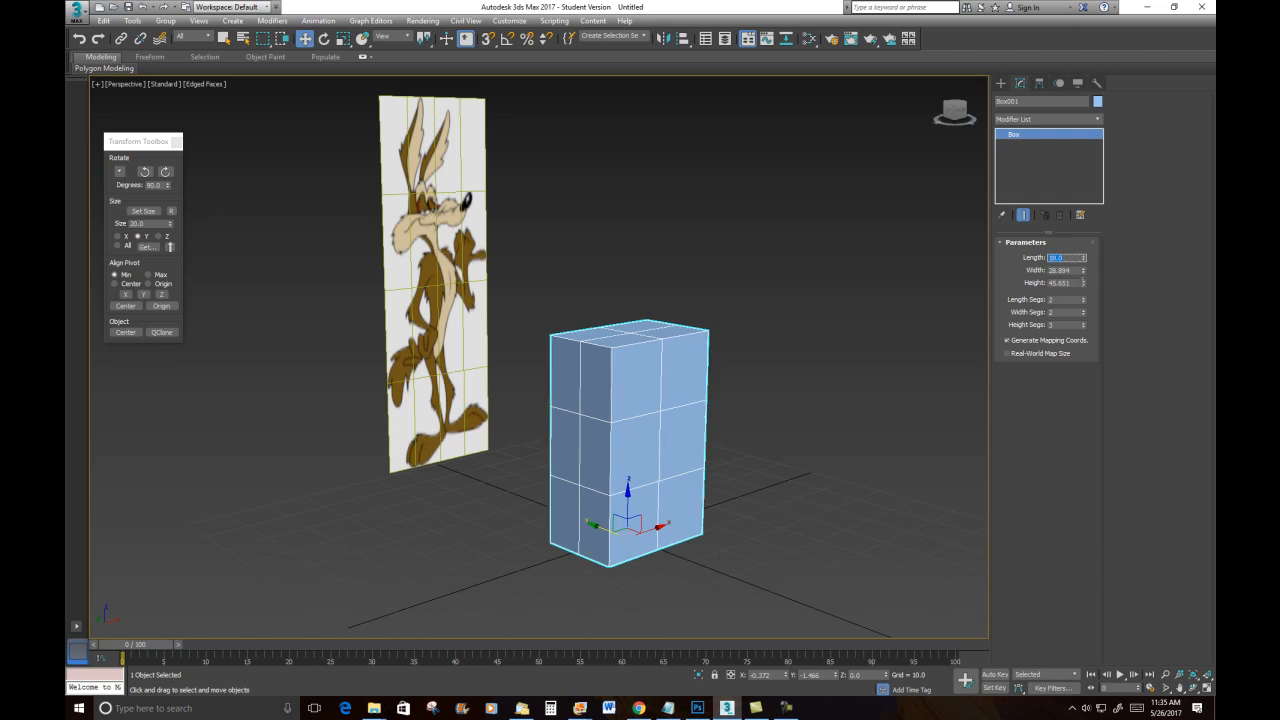
key(Tab)
key(Return)
key(Tab)
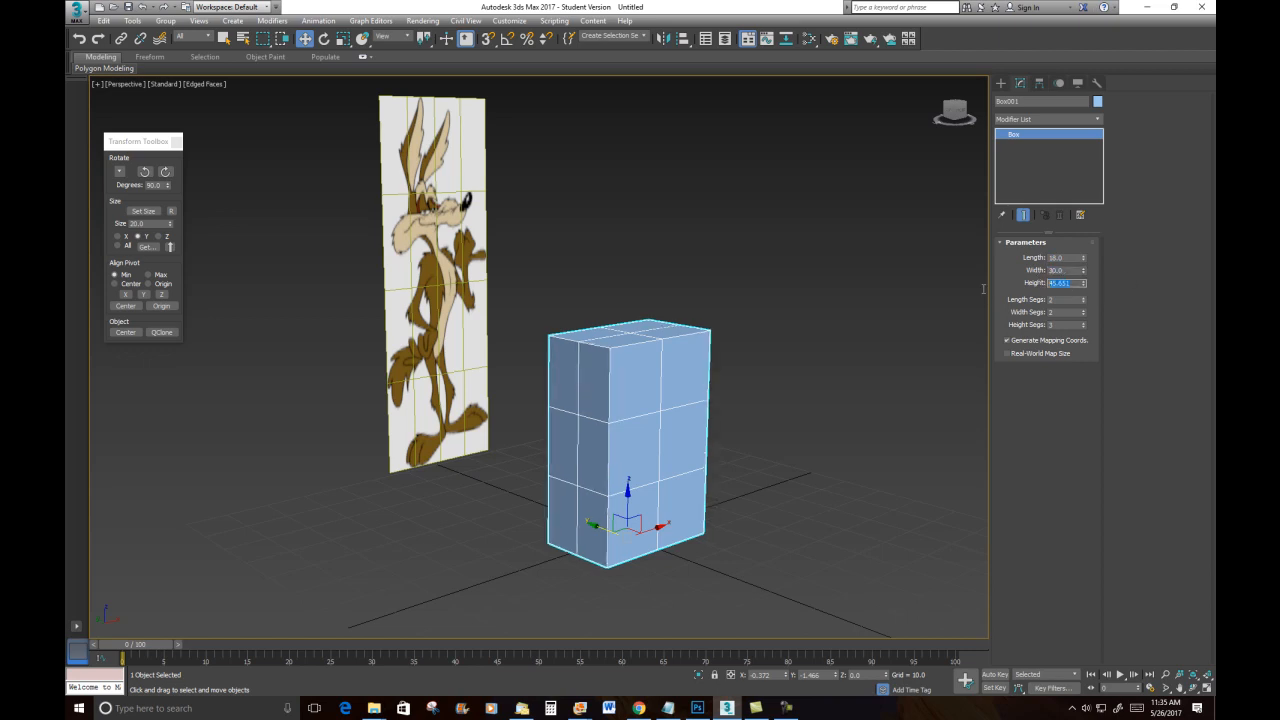
text(45)
key(Return)
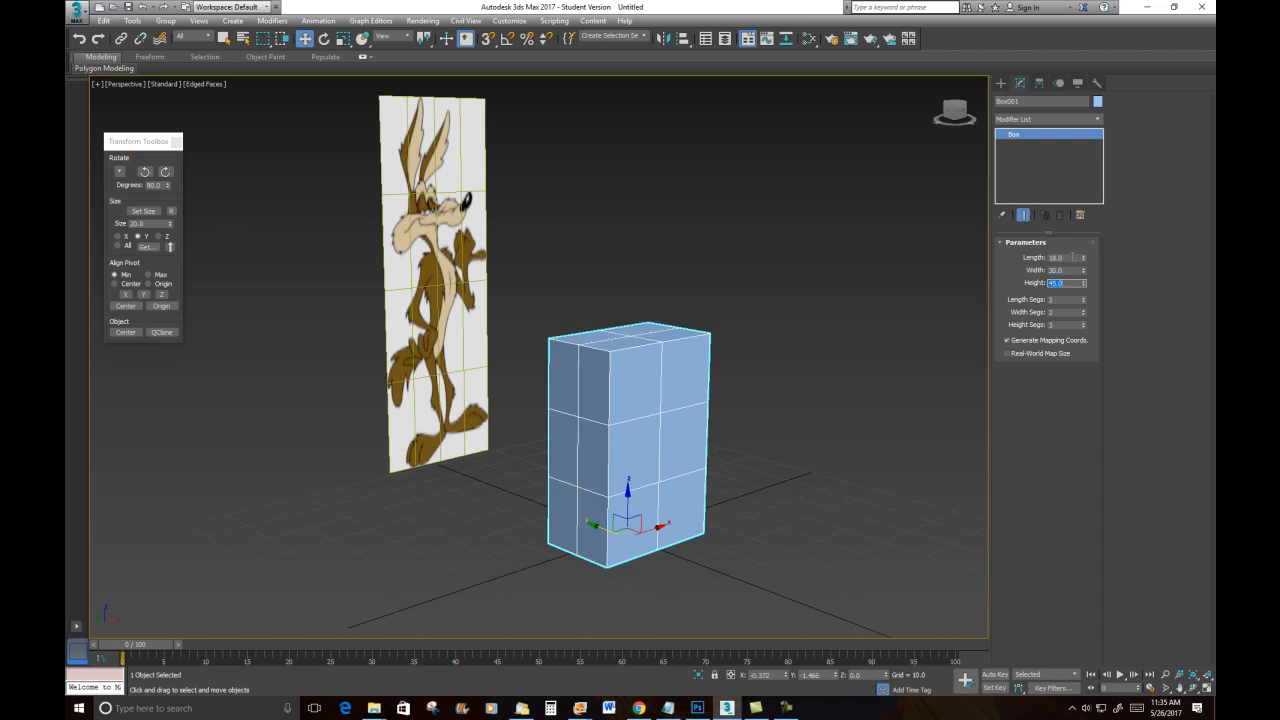
Step: Raise the box straight up above the grid to a Z position of about 35.9
alt+middle_drag(826, 505, 789, 506)
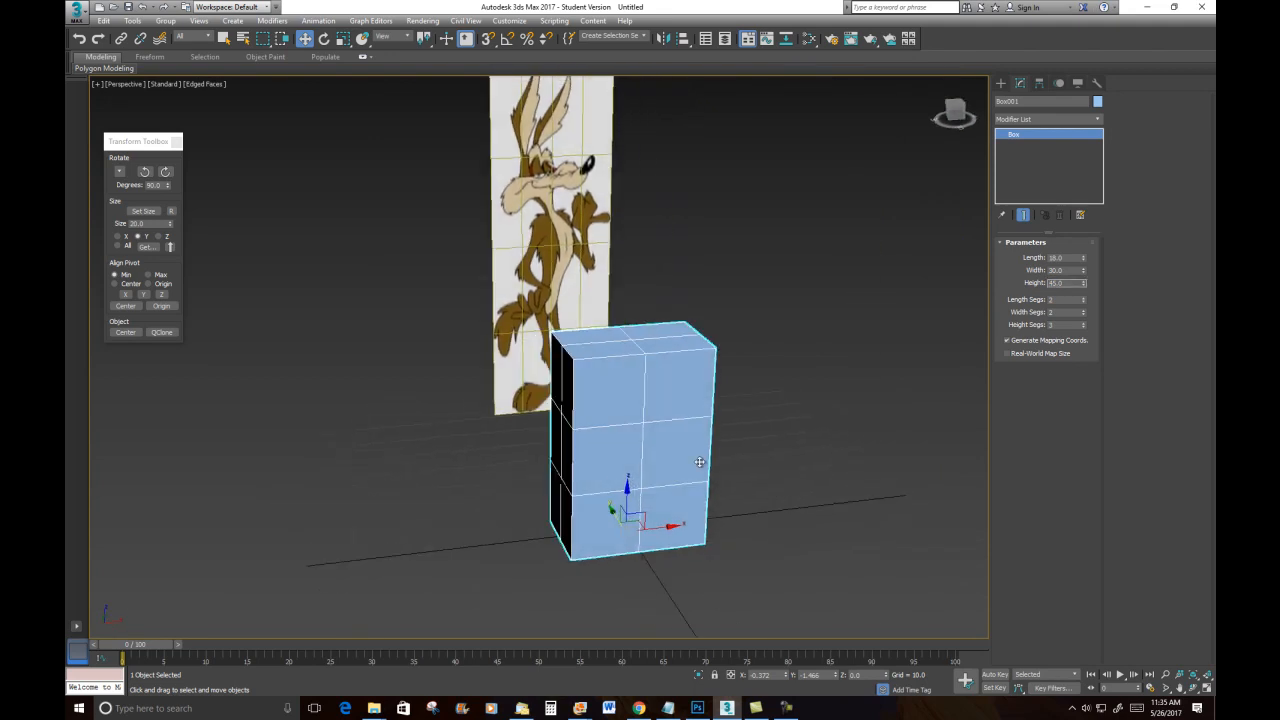
drag(627, 498, 657, 346)
alt+middle_drag(657, 346, 446, 286)
Step: Move only the reference plane's pivot to the world origin, using 3D grid snapping
click(274, 223)
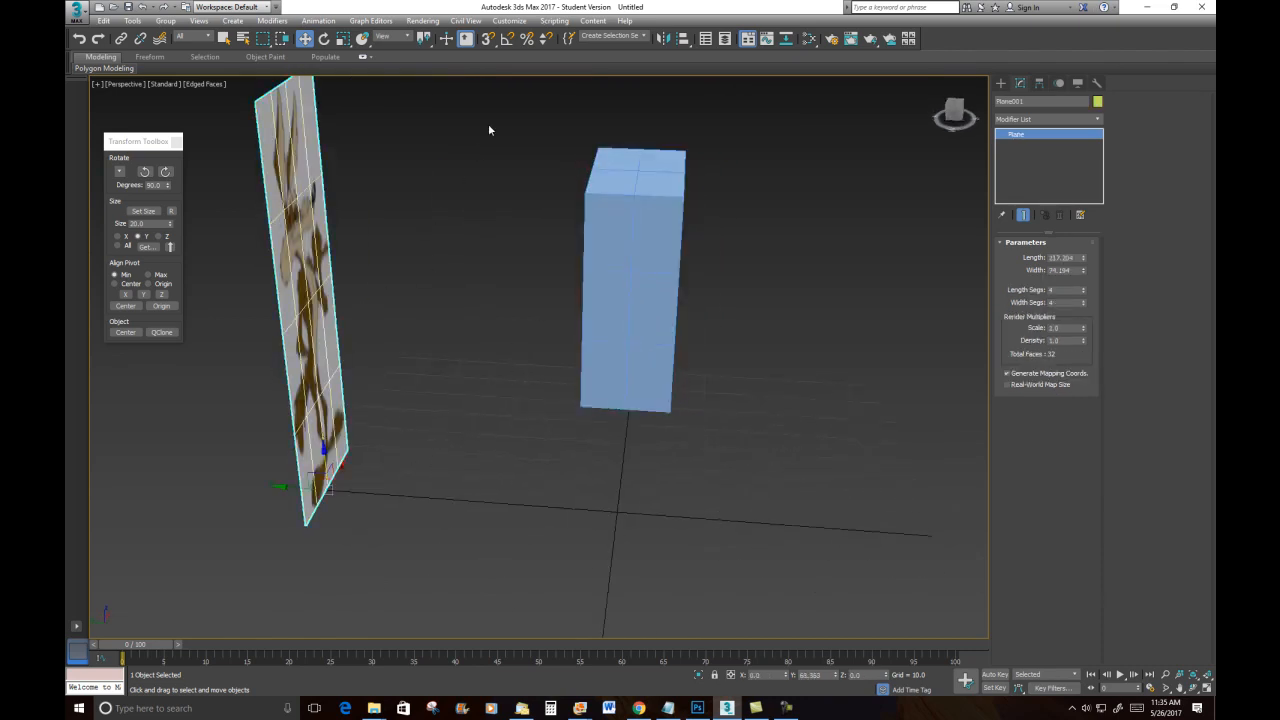
click(488, 40)
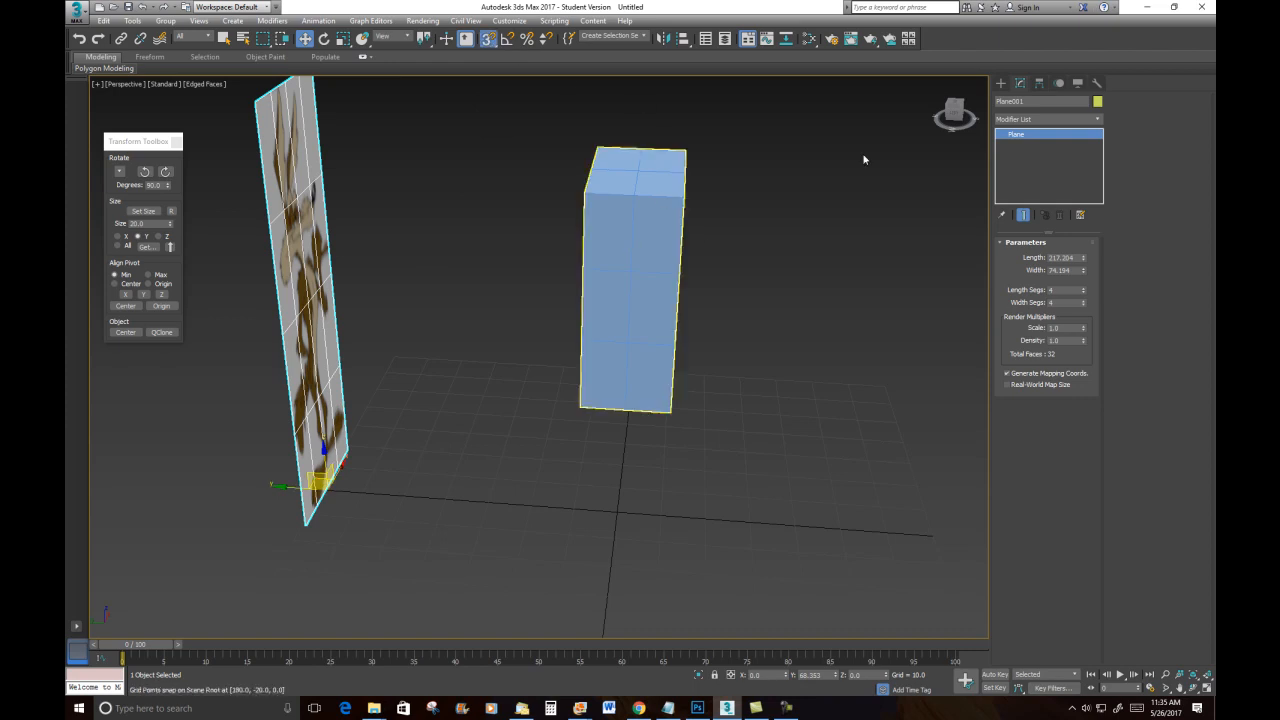
click(1039, 83)
click(1046, 164)
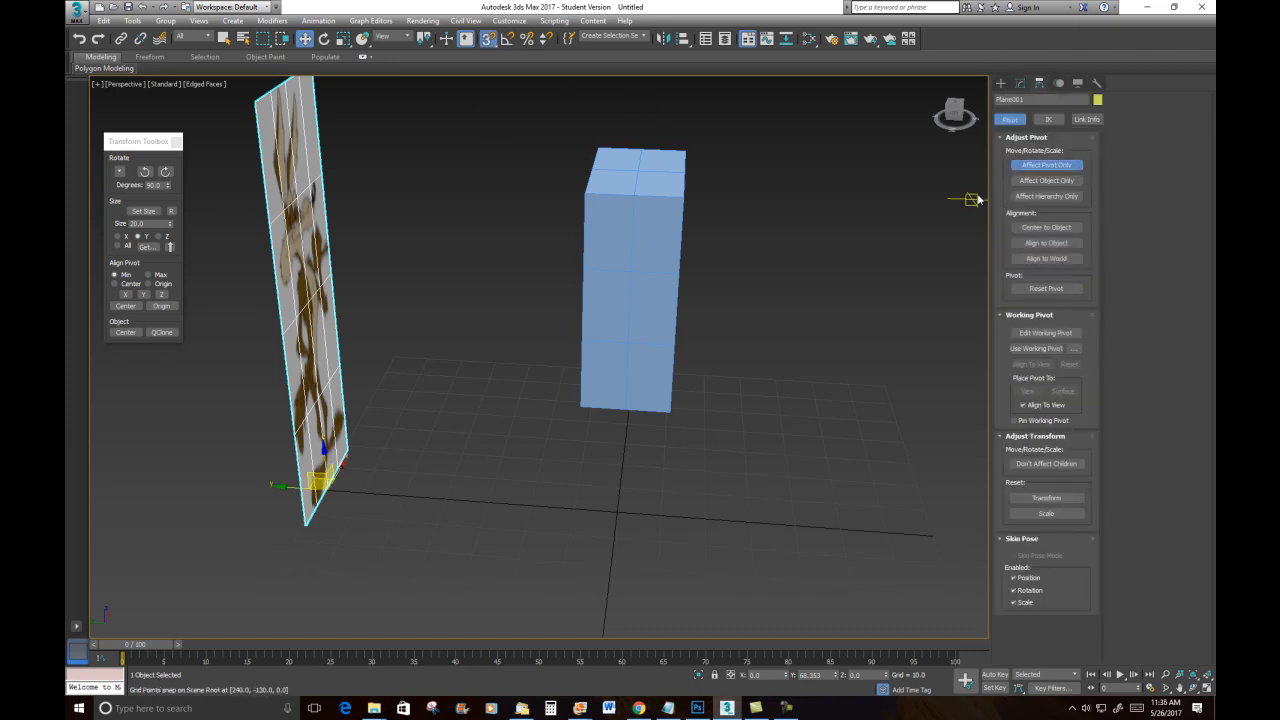
drag(290, 487, 621, 510)
click(1046, 164)
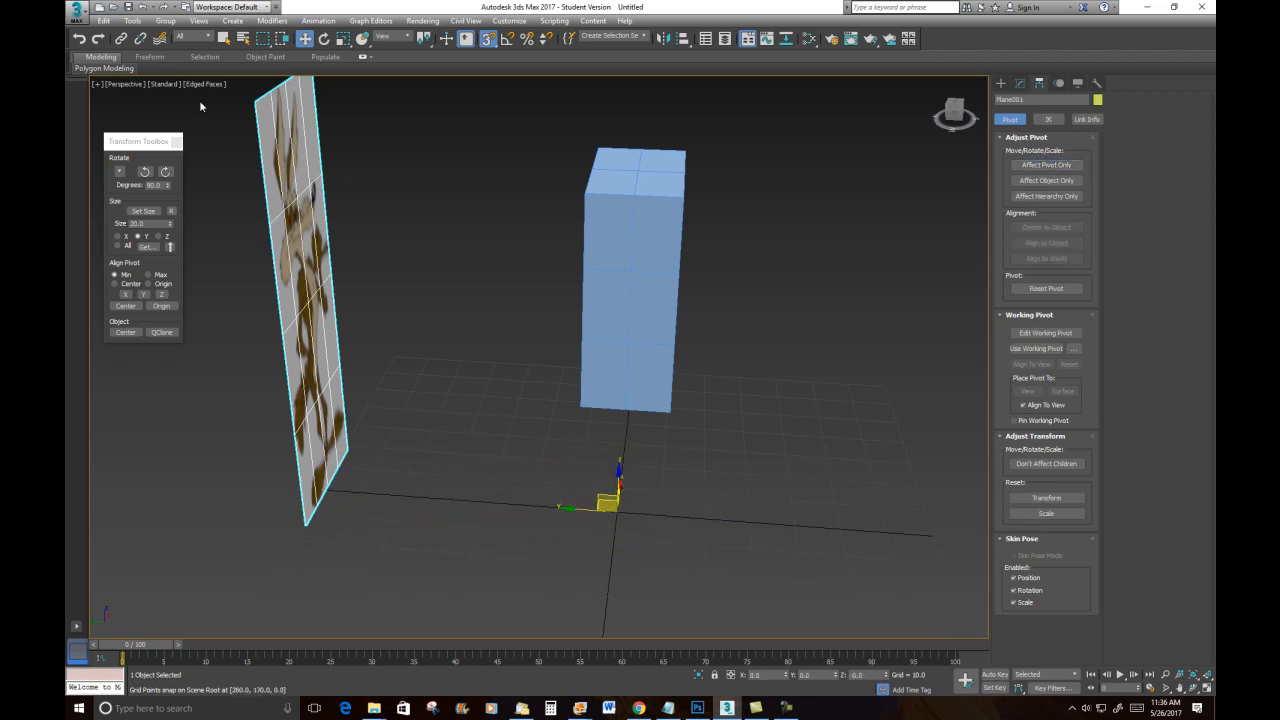
Step: Clone the reference plane as a copy rotated -90 degrees about Z with angle snap on
click(324, 38)
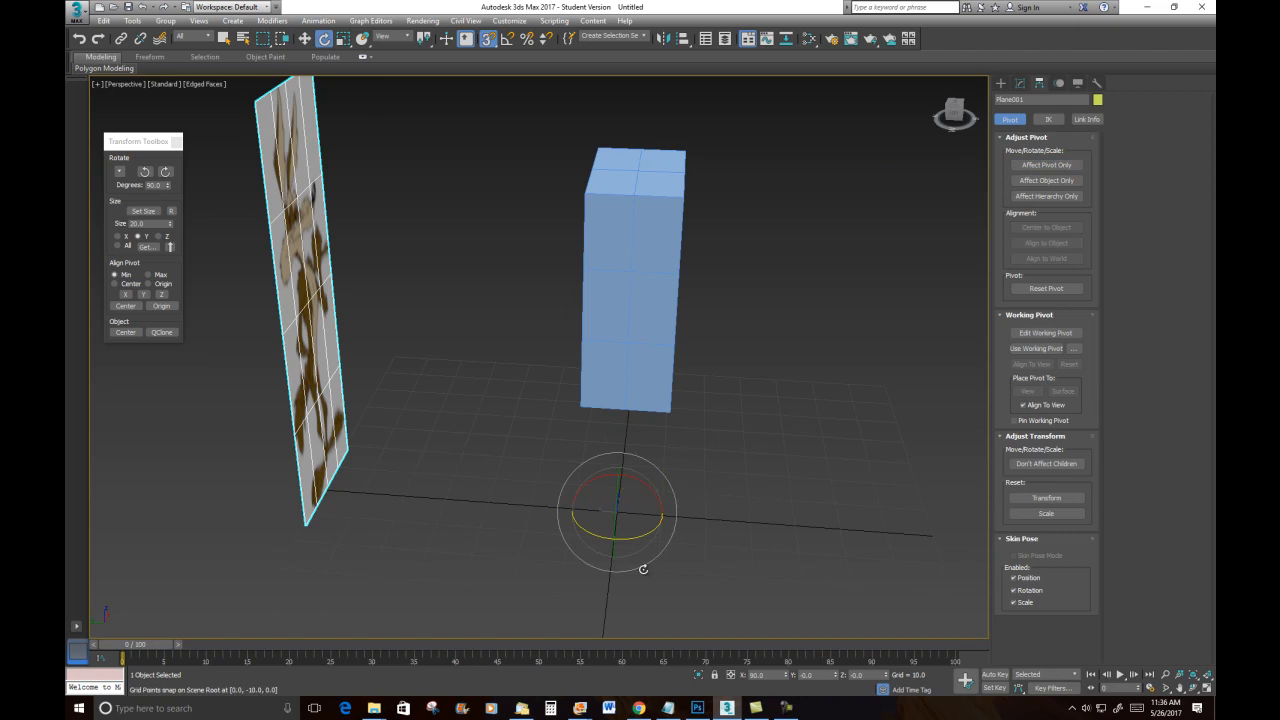
click(505, 39)
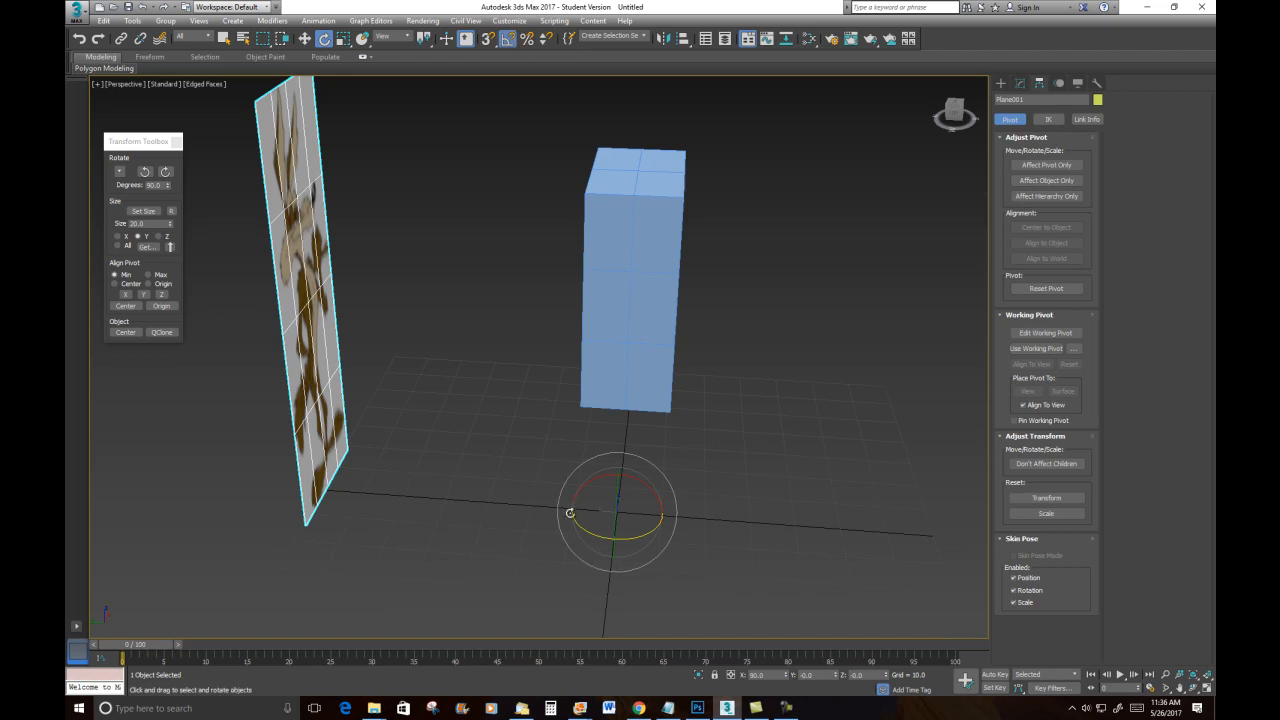
mouse_move(594, 528)
shift+mouse_down()
mouse_move(526, 506)
mouse_move(544, 509)
shift+mouse_up()
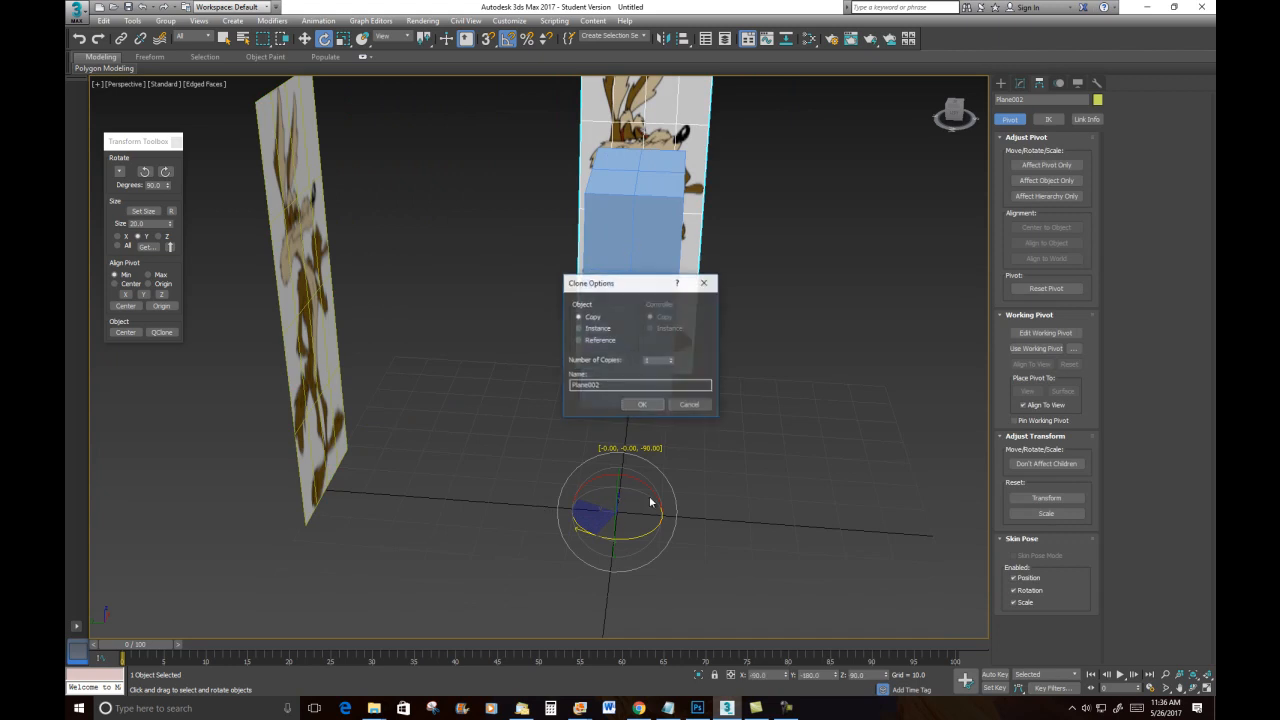
click(642, 404)
mouse_move(743, 466)
alt+middle_down()
mouse_move(657, 451)
mouse_move(792, 455)
mouse_move(637, 491)
mouse_move(714, 491)
mouse_move(694, 357)
alt+middle_up()
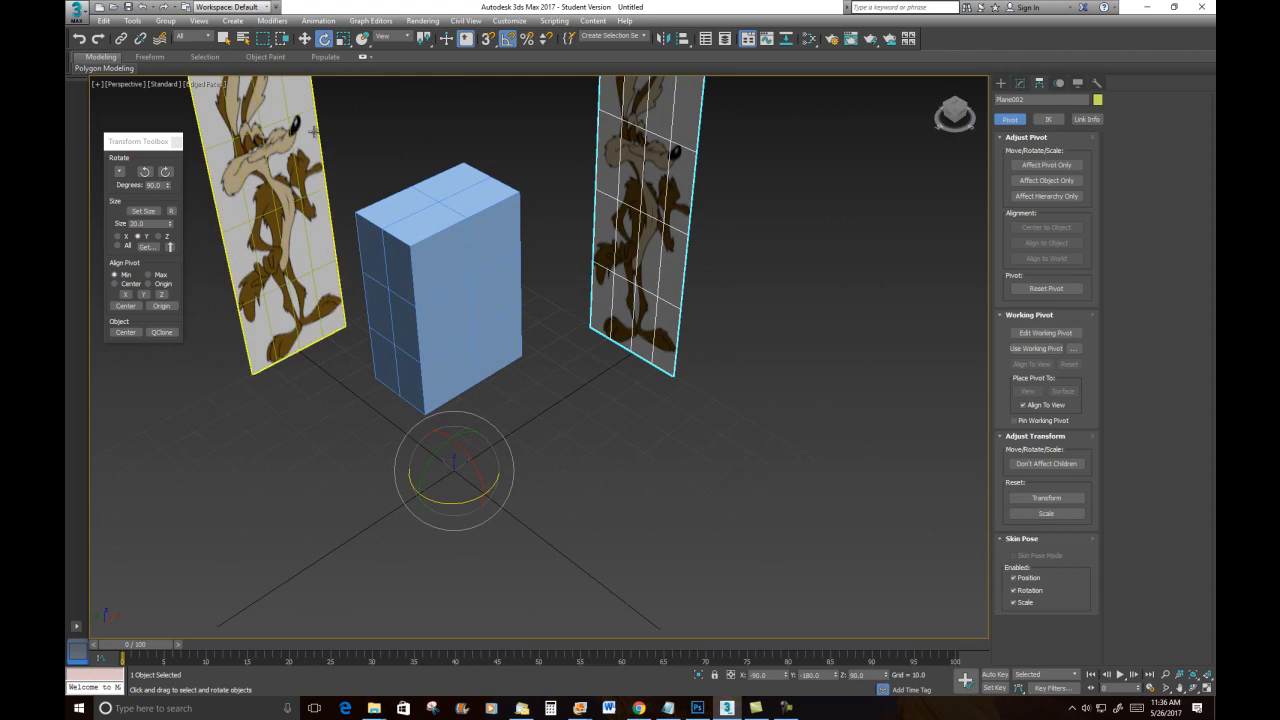
Step: Move the copied reference plane along the X axis, farther away from the box
click(305, 38)
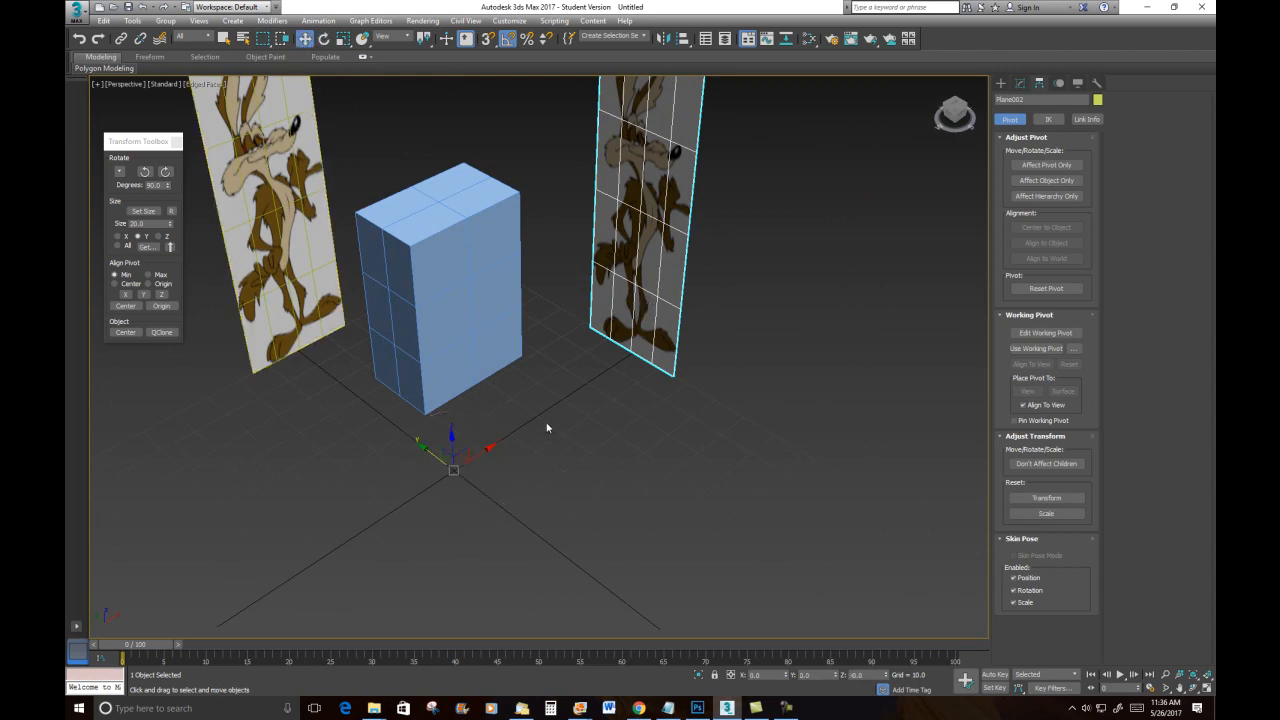
drag(490, 455, 621, 379)
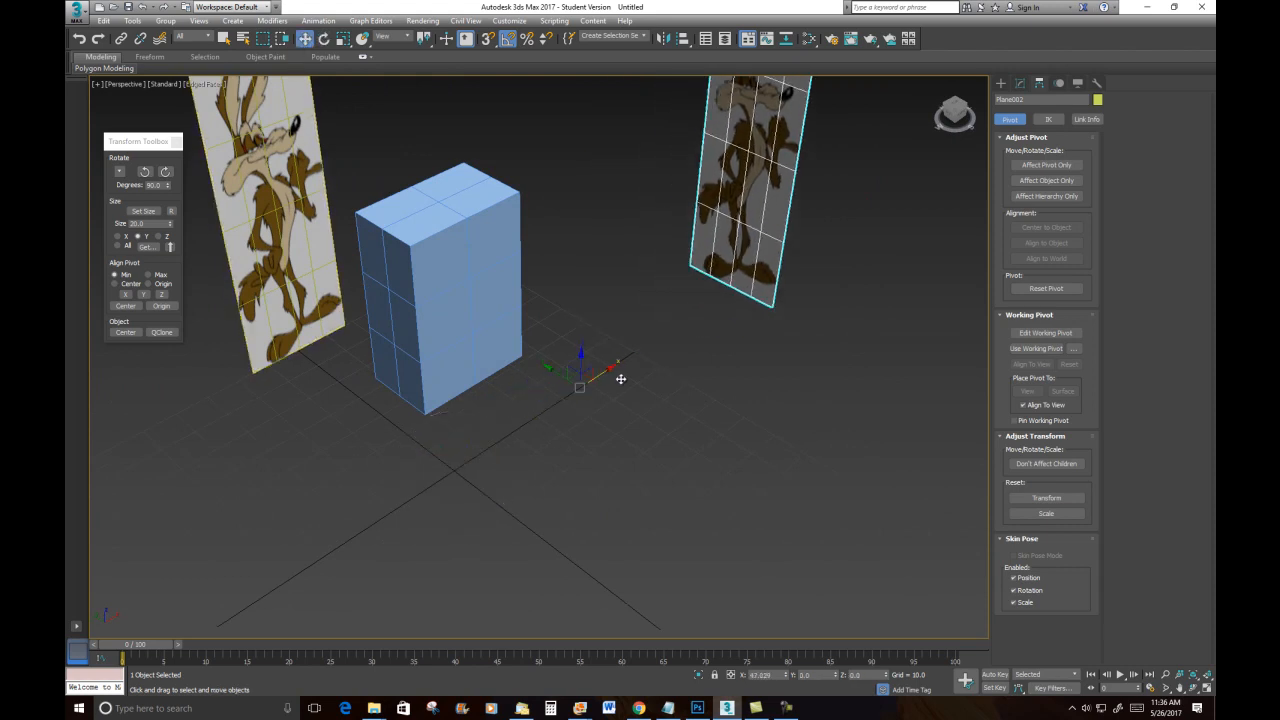
alt+middle_drag(500, 471, 534, 303)
click(424, 211)
Step: Reduce the length and width segments of both reference planes to 1
click(762, 140)
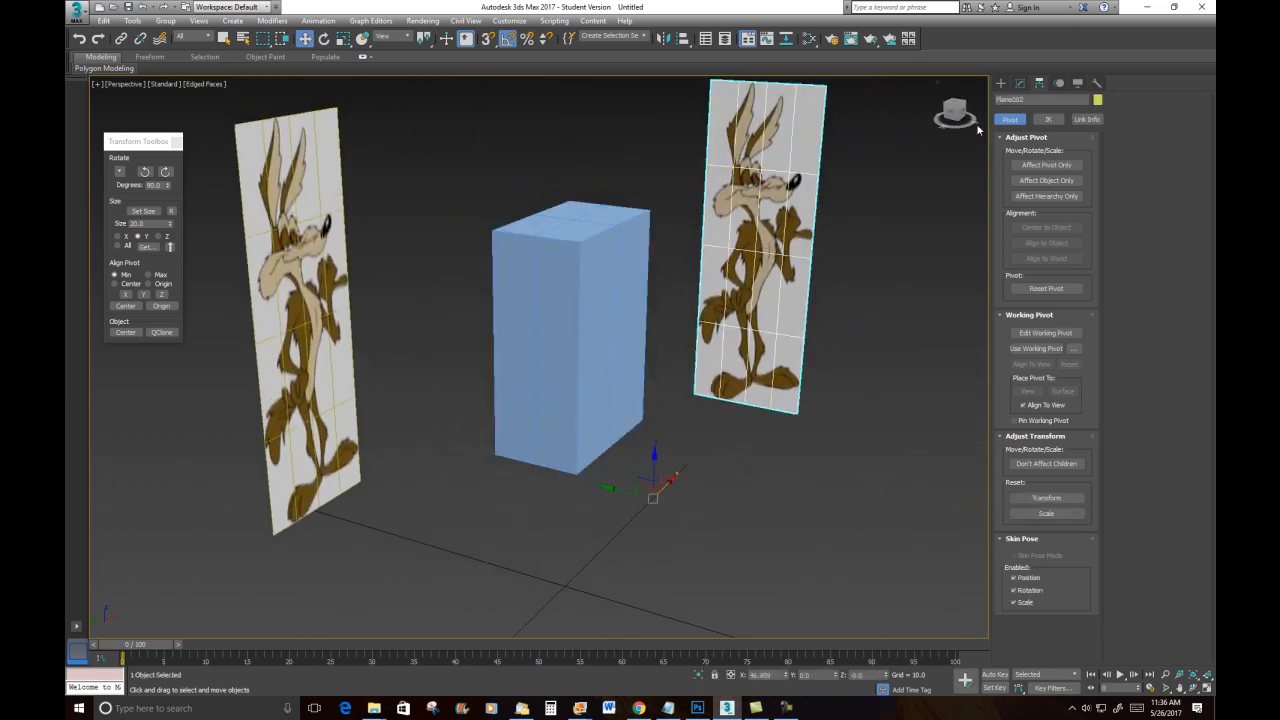
click(1020, 83)
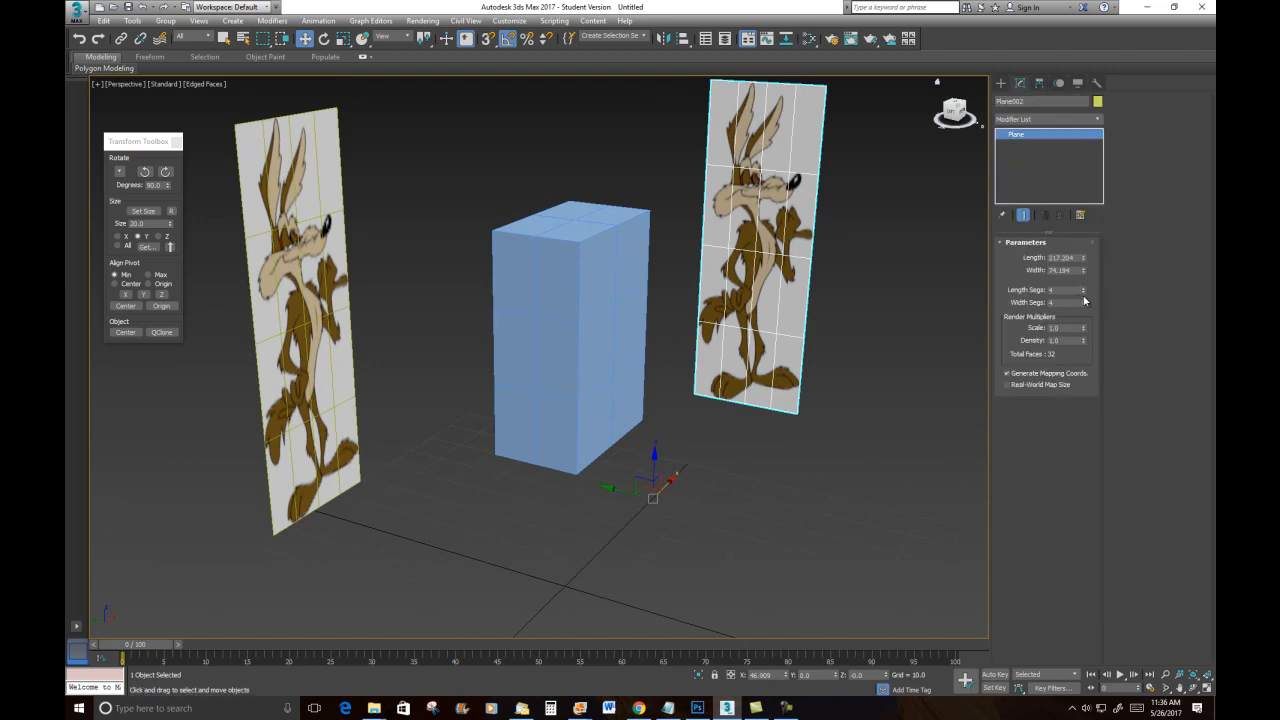
drag(1085, 297, 1086, 335)
click(300, 300)
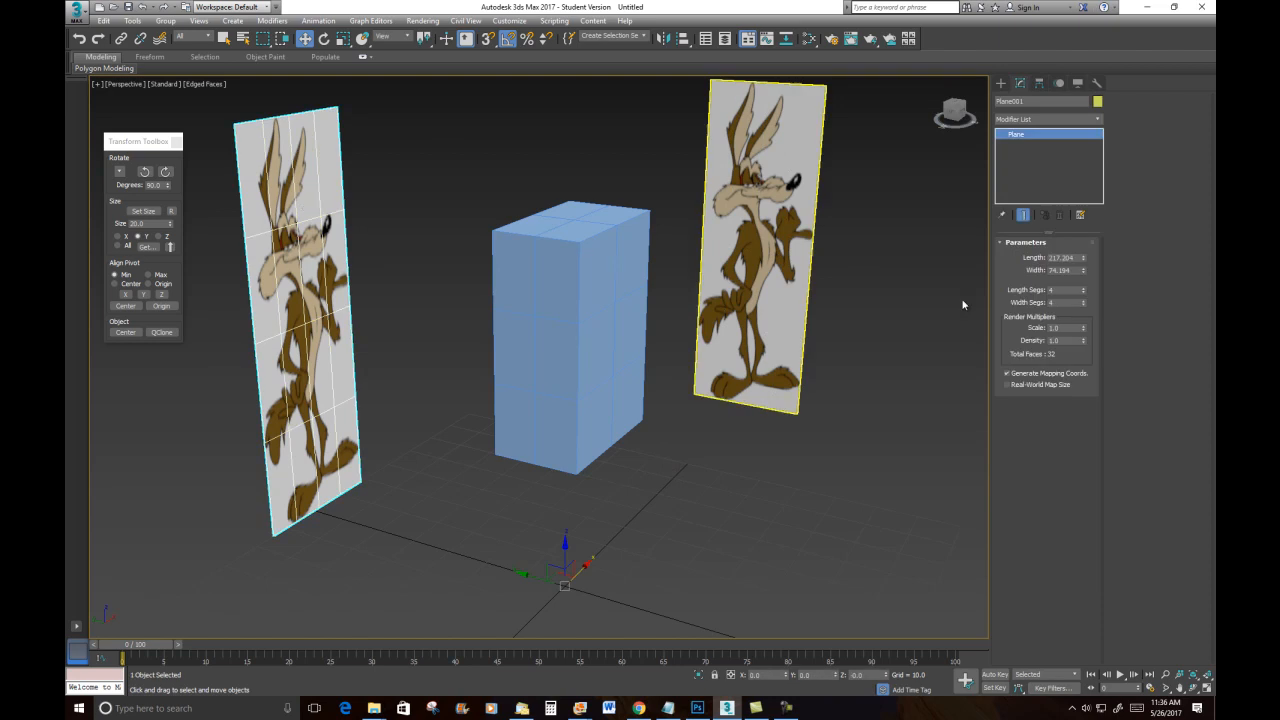
drag(1085, 292, 1087, 330)
Step: Select the box and examine its position and segments relative to the two reference planes from several angles
click(503, 289)
alt+middle_drag(503, 289, 549, 334)
alt+middle_drag(643, 270, 619, 333)
scroll(710, 309, down, 4)
scroll(594, 327, up, 2)
scroll(586, 266, up, 5)
scroll(586, 266, down, 7)
alt+middle_drag(586, 266, 541, 286)
scroll(543, 300, up, 5)
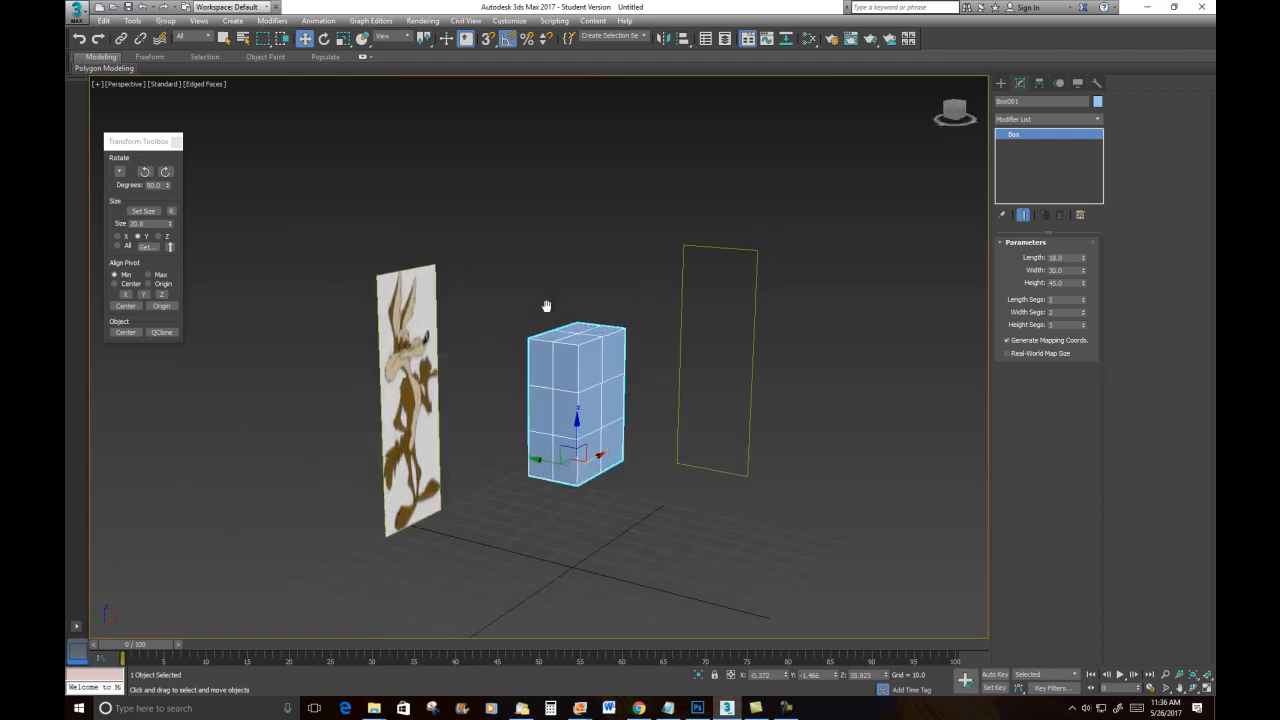
scroll(563, 320, down, 3)
middle_drag(590, 357, 631, 357)
scroll(618, 349, up, 3)
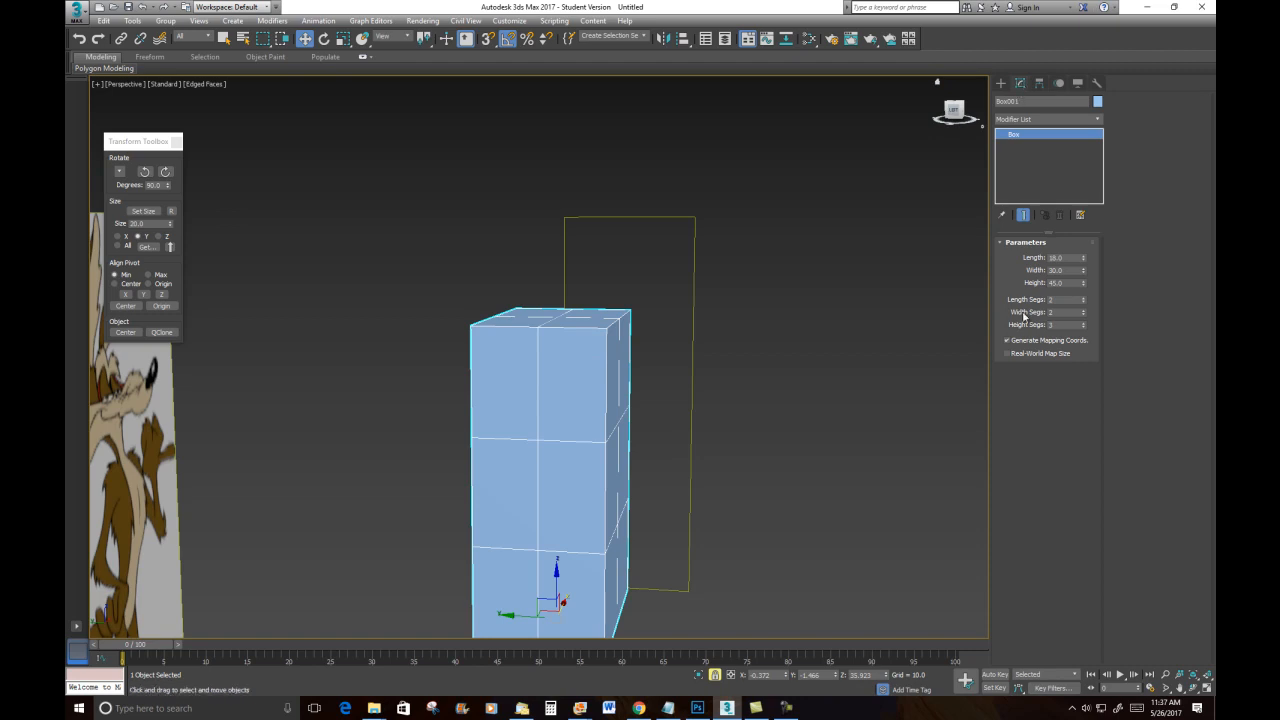
Step: Convert the box to an Editable Poly
right_click(591, 392)
mouse_move(628, 522)
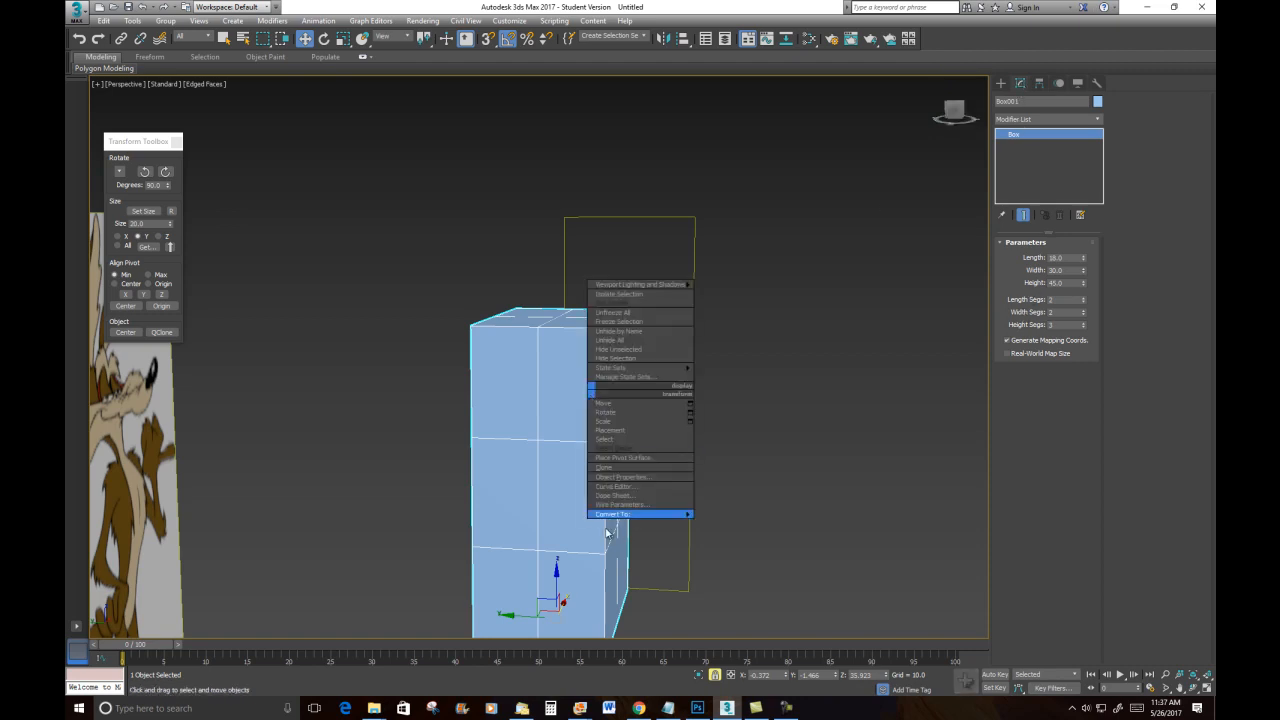
click(740, 523)
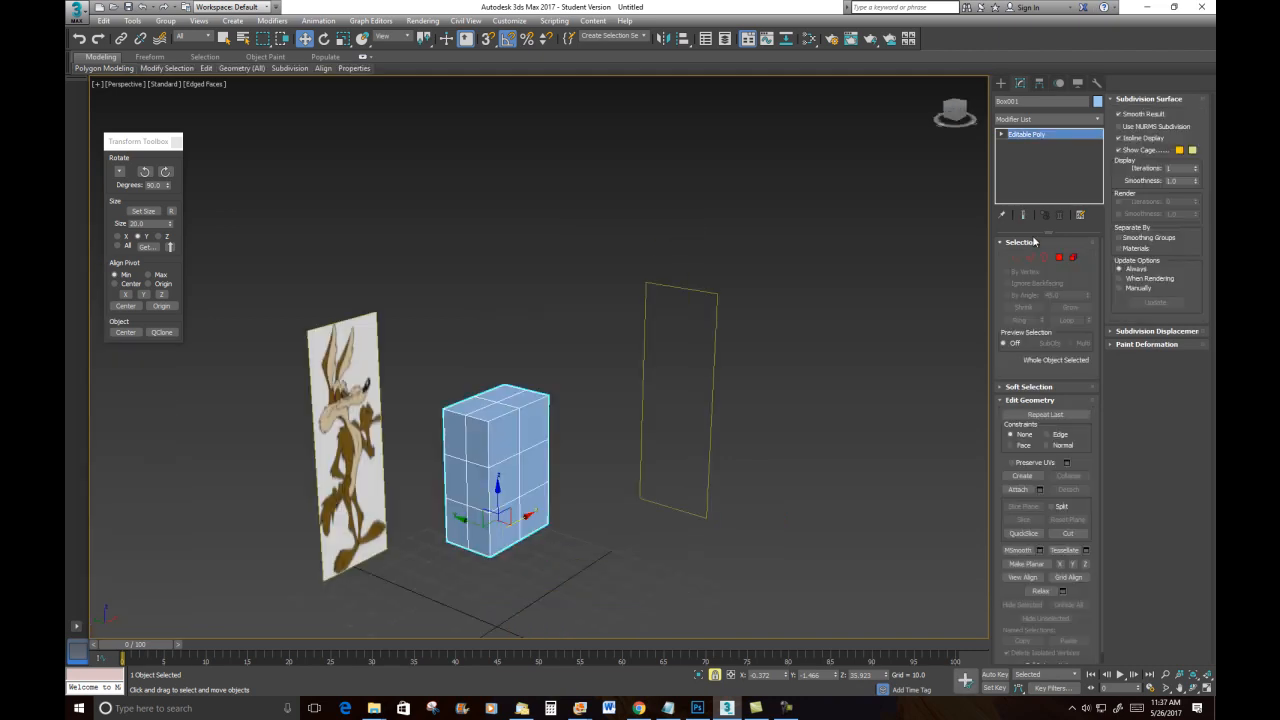
Step: Expand the Editable Poly's sub-object levels, view the box's vertices and return to whole-object level
click(1001, 135)
click(1023, 144)
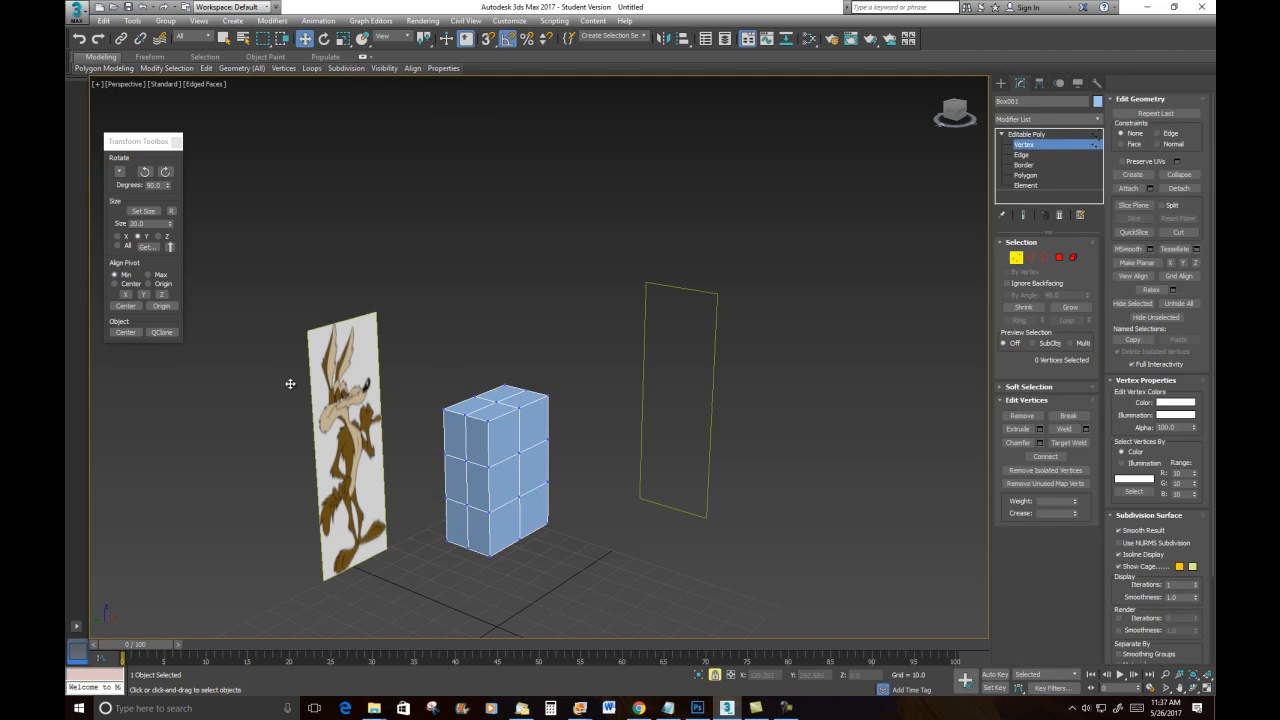
click(1017, 258)
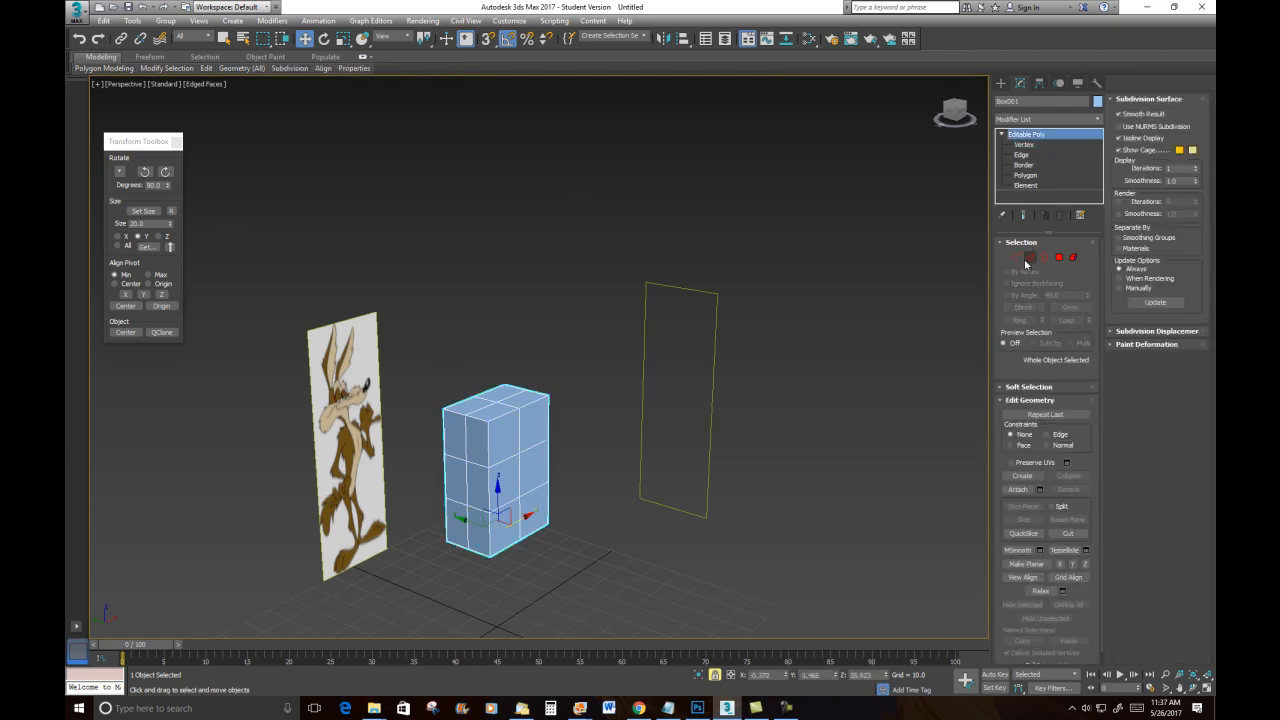
Step: Convert both coyote reference planes to Editable Poly
click(360, 346)
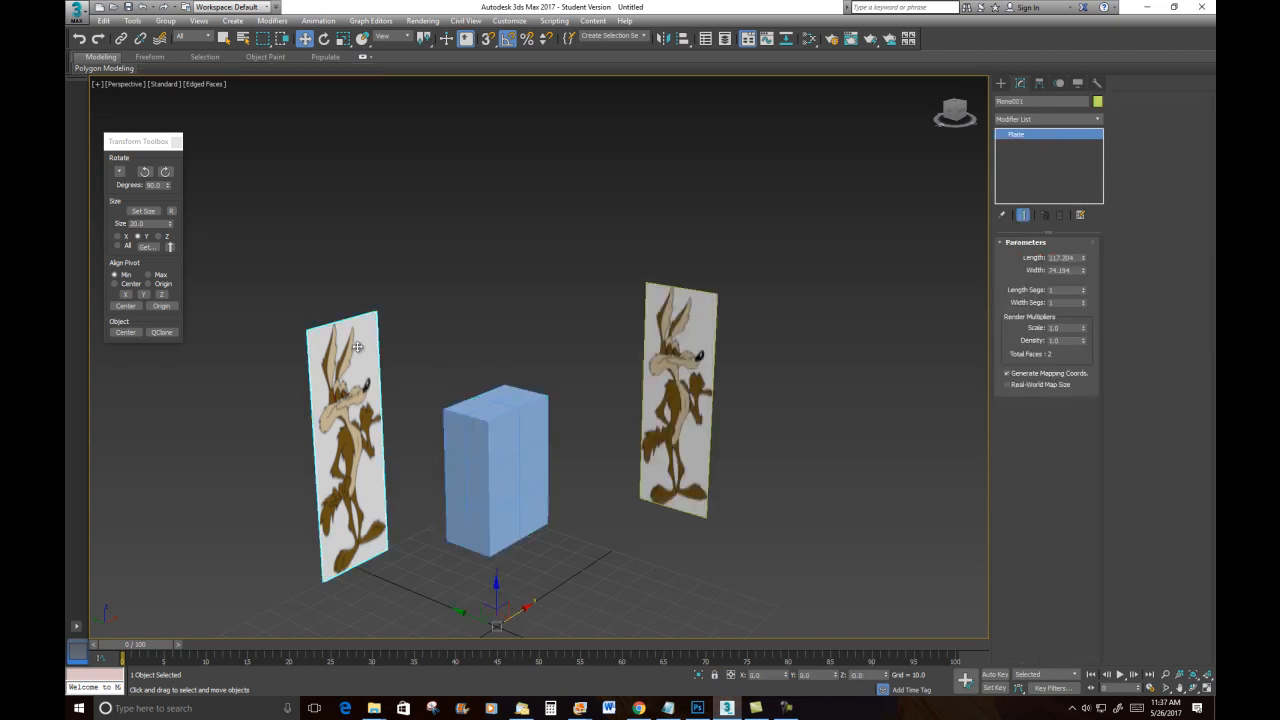
right_click(357, 347)
mouse_move(420, 472)
click(522, 473)
click(662, 365)
right_click(676, 327)
mouse_move(715, 458)
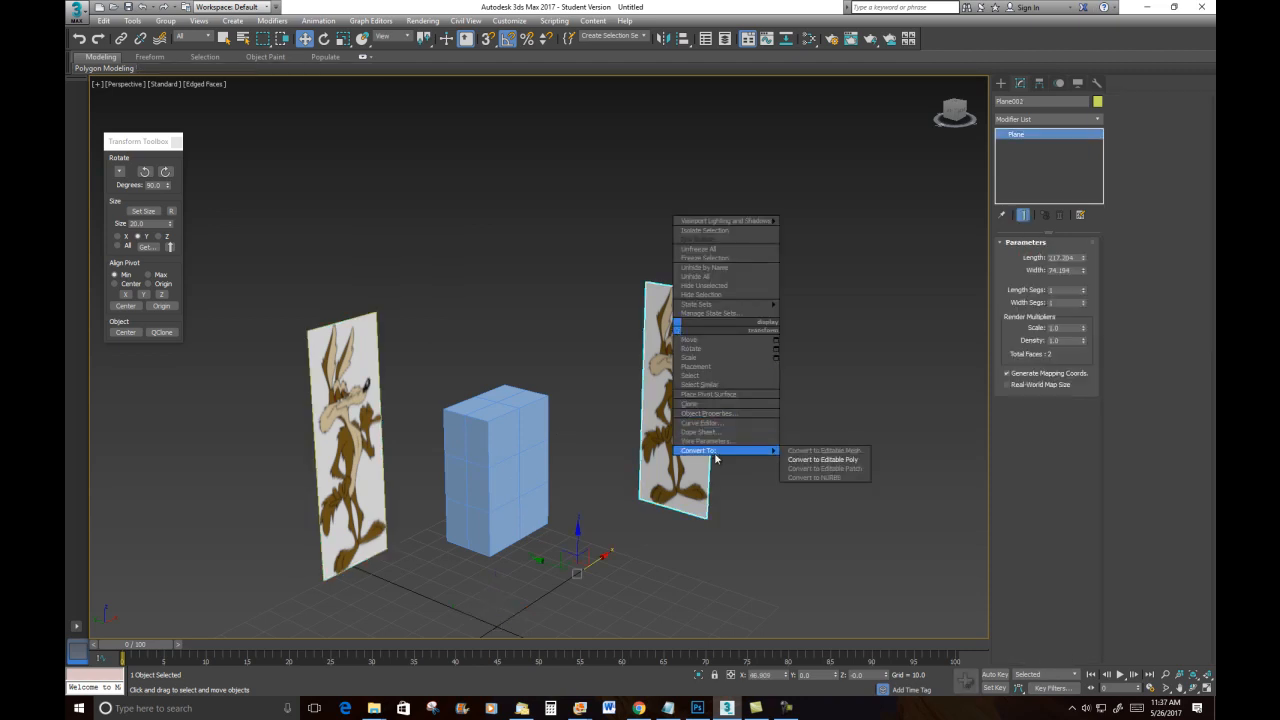
click(815, 460)
Step: Move the three vertices of the box's top front edge down and inward to slope the chest in side view
alt+middle_drag(589, 446, 595, 400)
click(601, 355)
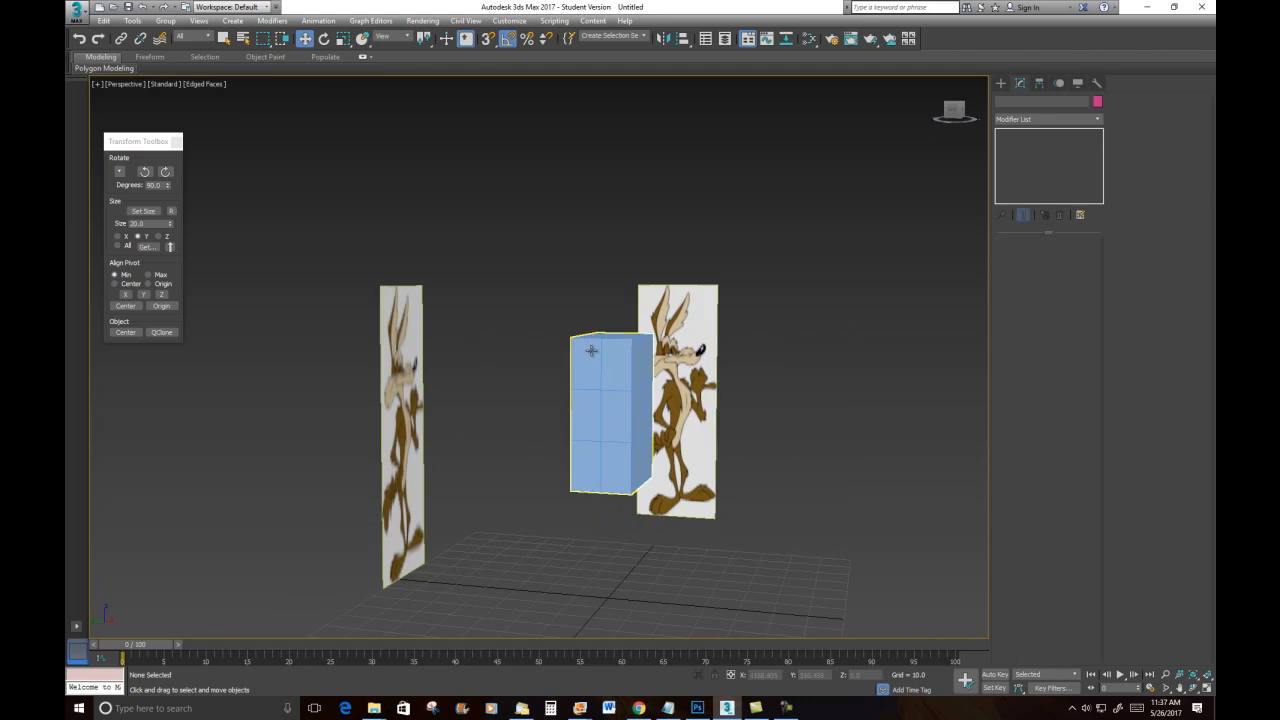
alt+middle_drag(764, 414, 717, 399)
scroll(753, 424, up, 4)
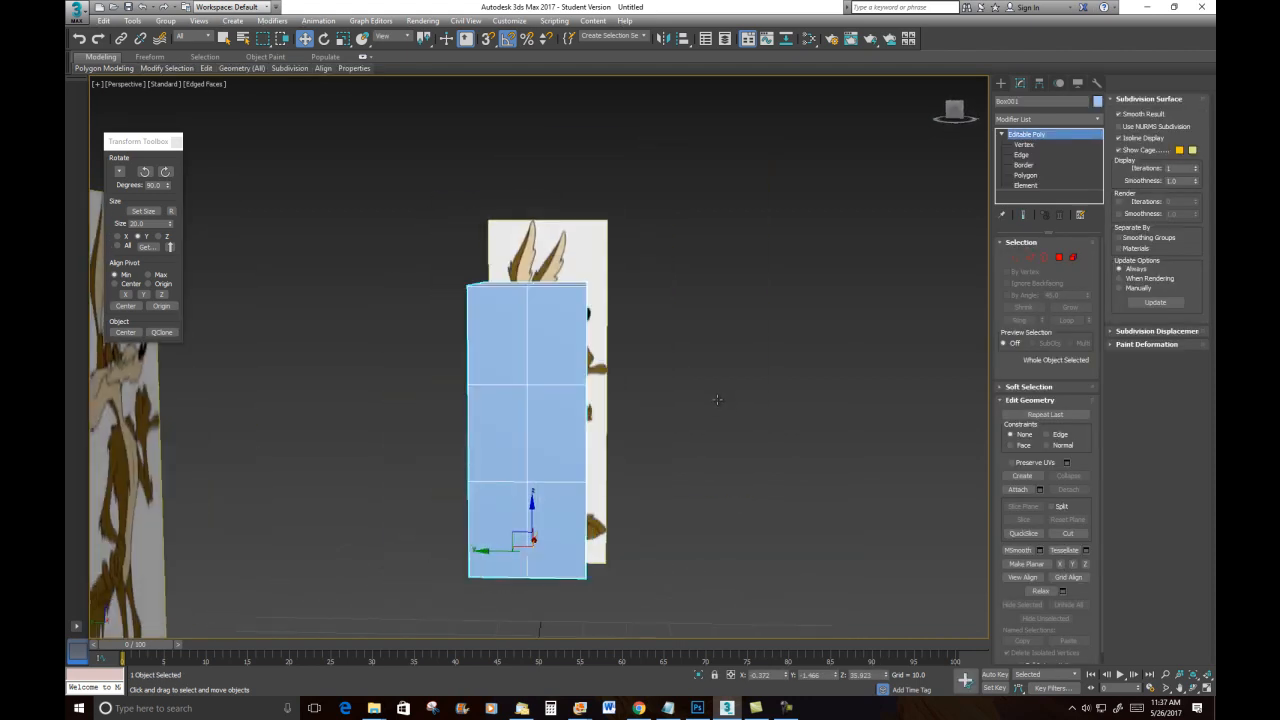
click(1015, 257)
drag(562, 263, 619, 314)
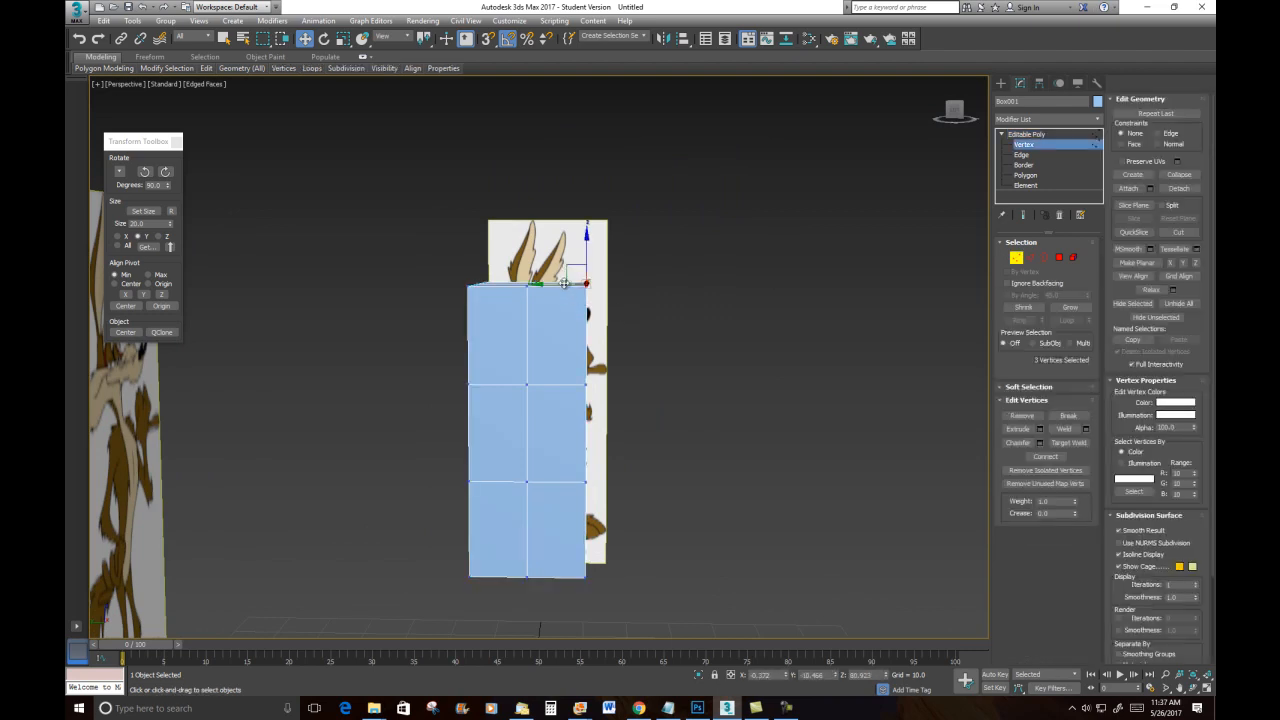
drag(587, 249, 529, 308)
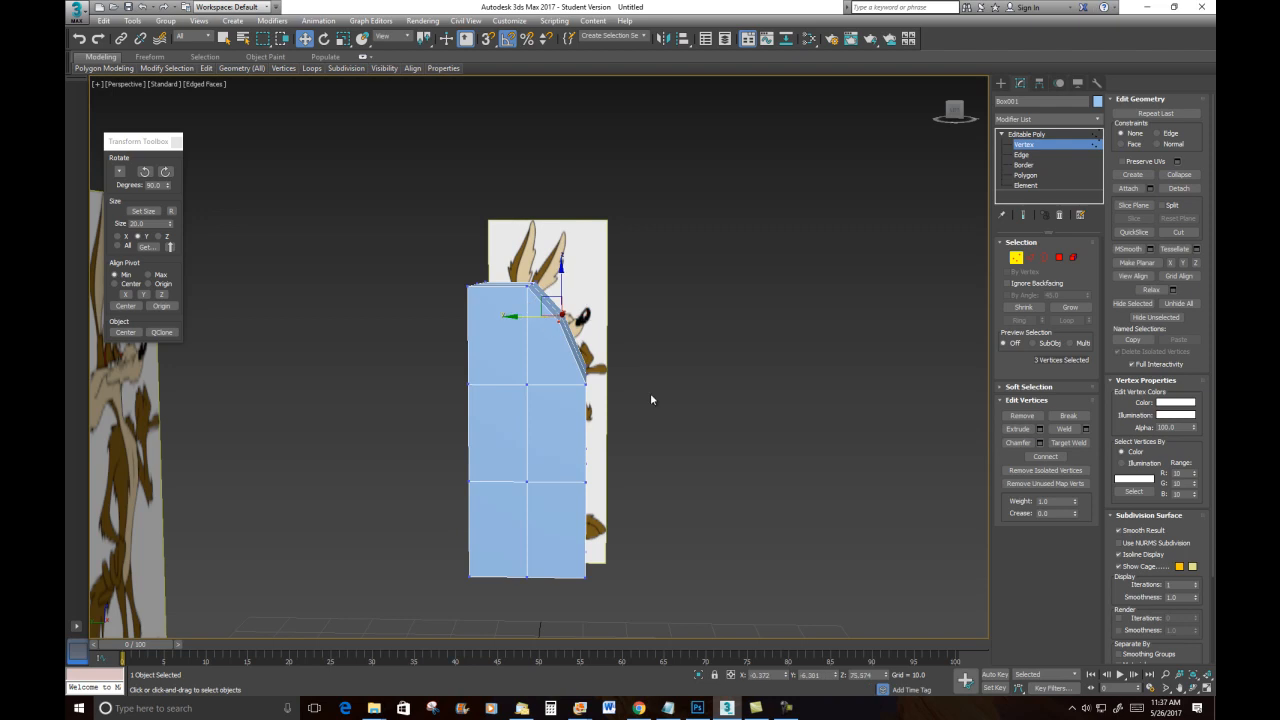
Step: In side view, move the lower two rows' front and back vertices inward, and pull the top back vertices inward
drag(540, 673, 540, 670)
drag(549, 508, 535, 501)
drag(507, 607, 507, 607)
drag(440, 506, 460, 506)
drag(500, 323, 500, 323)
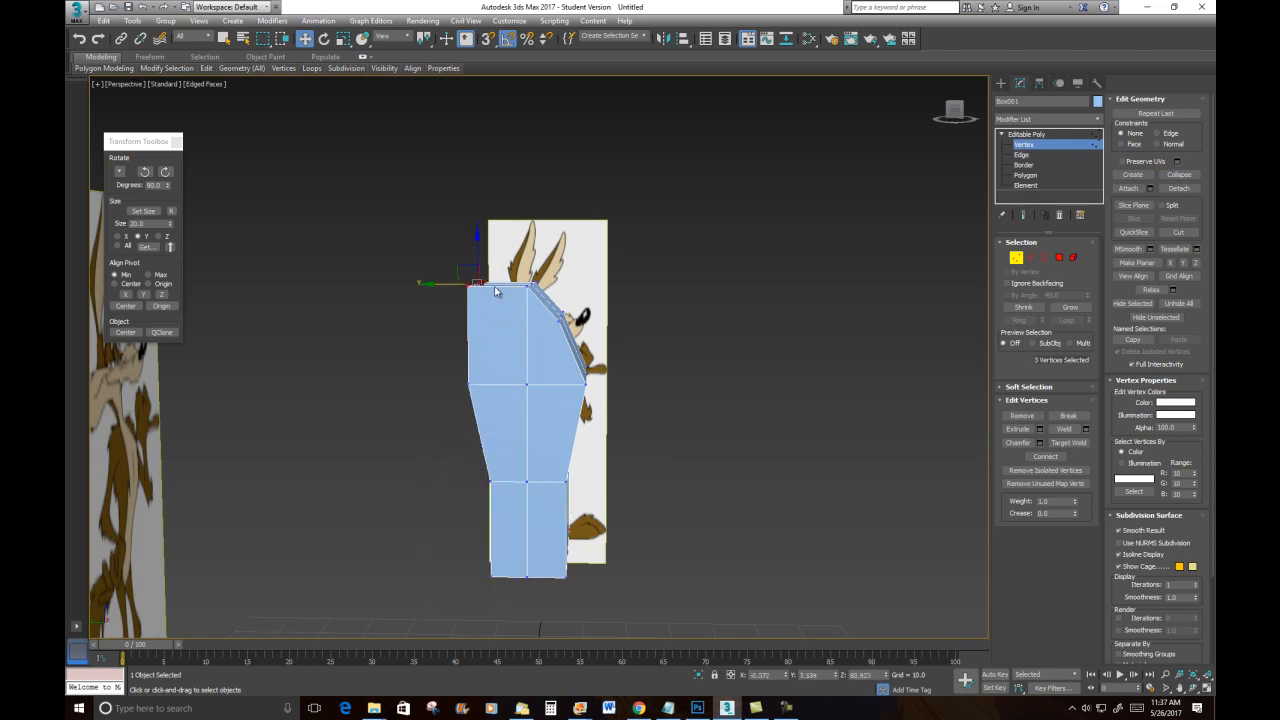
drag(443, 284, 470, 285)
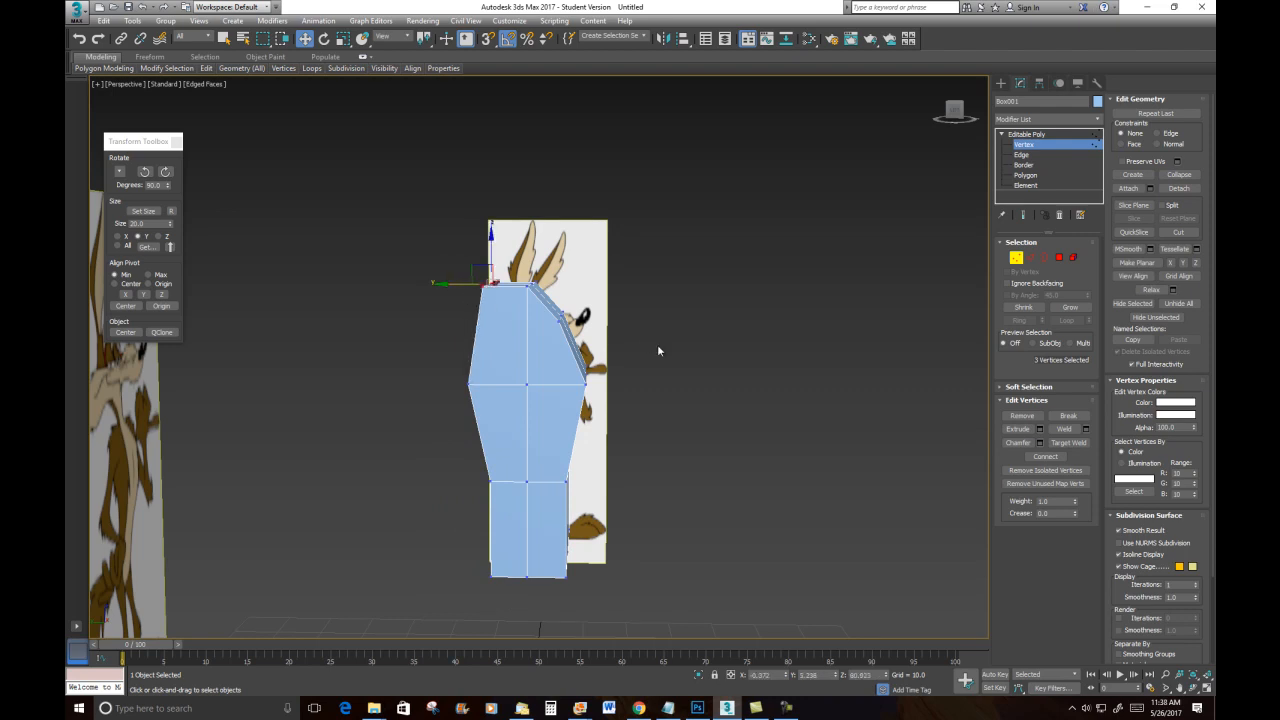
Step: In front view, scale the lower two rows of the body's vertices narrower along X
alt+middle_drag(694, 398, 678, 420)
drag(598, 596, 612, 632)
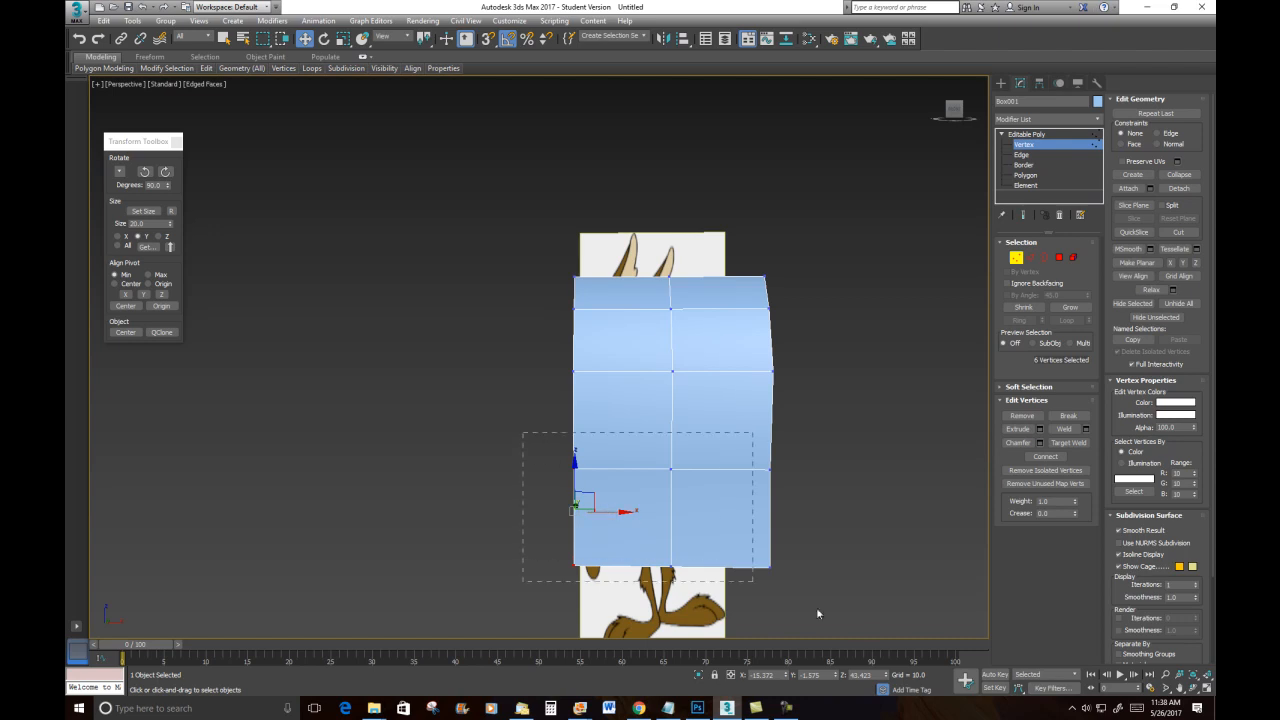
drag(868, 623, 868, 623)
click(343, 38)
drag(723, 516, 712, 515)
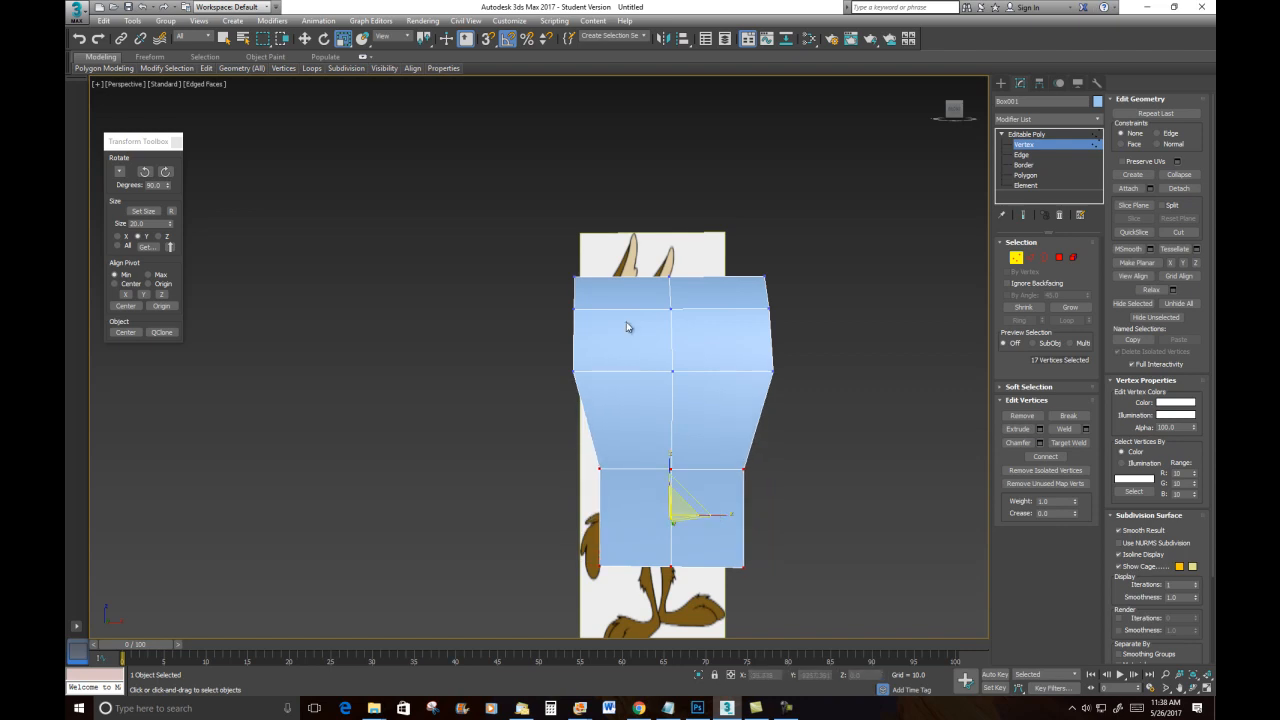
Step: Scale the outer vertices of the body's top rows inward along X to narrow the shoulders
drag(597, 333, 598, 333)
ctrl+drag(770, 290, 826, 335)
drag(724, 286, 680, 283)
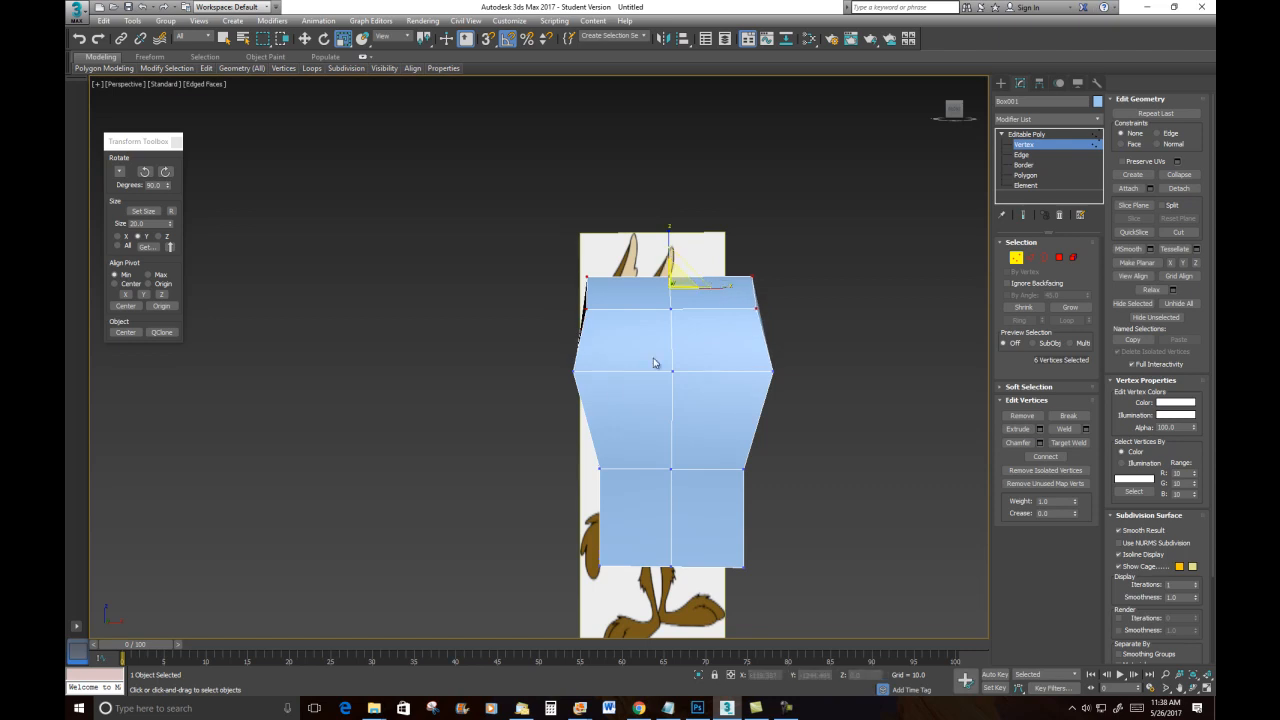
Step: Scale the two front corner vertices of the body's widest row inward along X
click(574, 371)
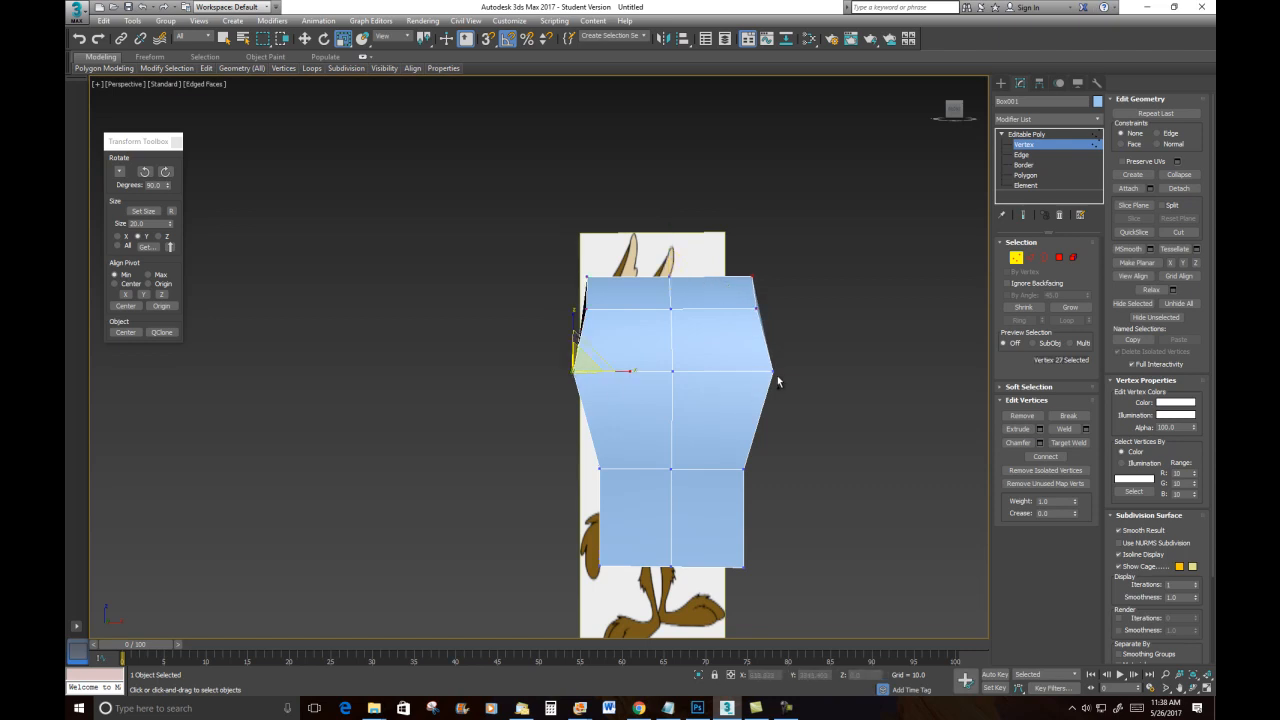
ctrl+click(774, 374)
alt+middle_drag(705, 460, 660, 472)
drag(725, 374, 727, 487)
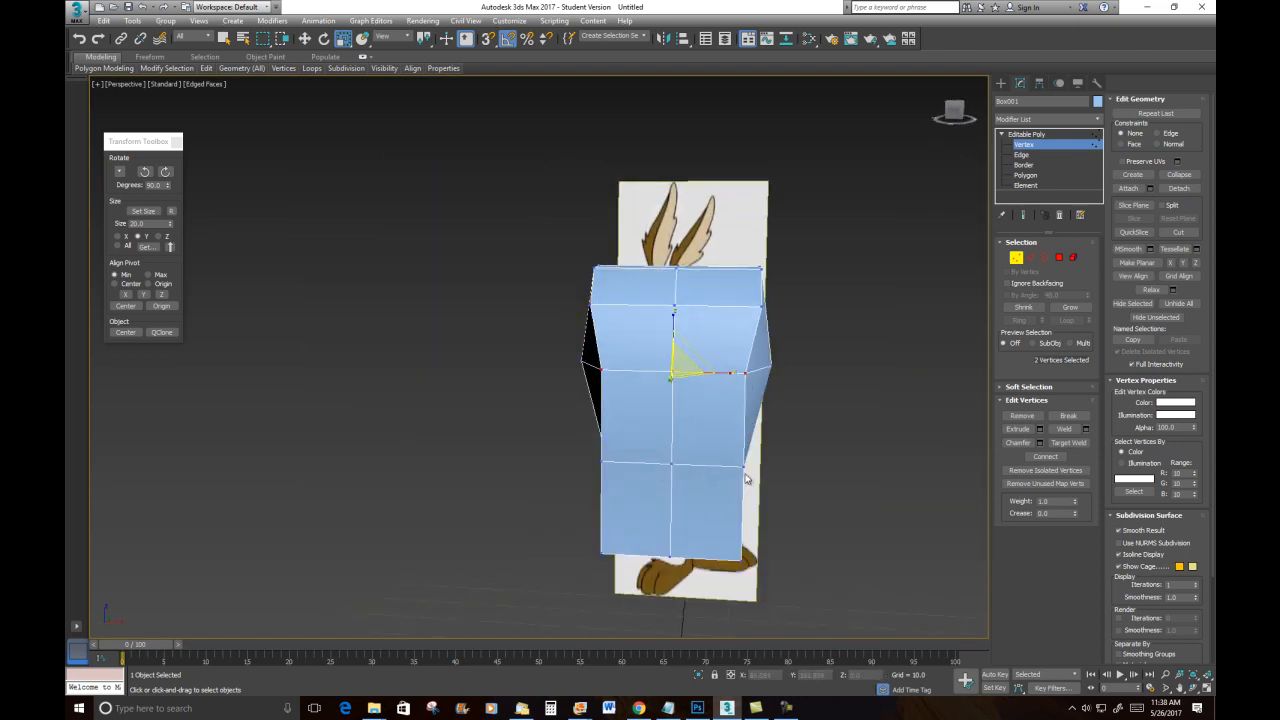
Step: Scale the four front corner vertices of the body's lower two rows inward along X
click(745, 467)
ctrl+click(604, 462)
alt+middle_drag(719, 570, 738, 583)
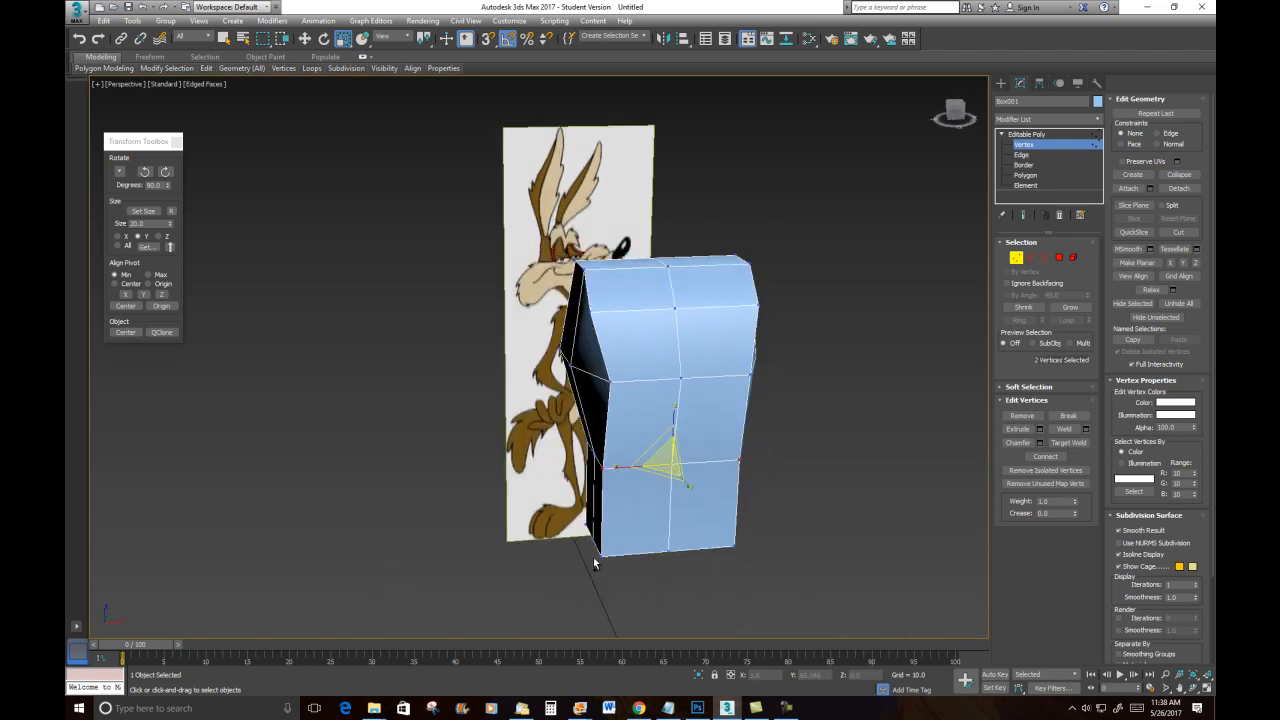
ctrl+click(603, 554)
ctrl+click(737, 546)
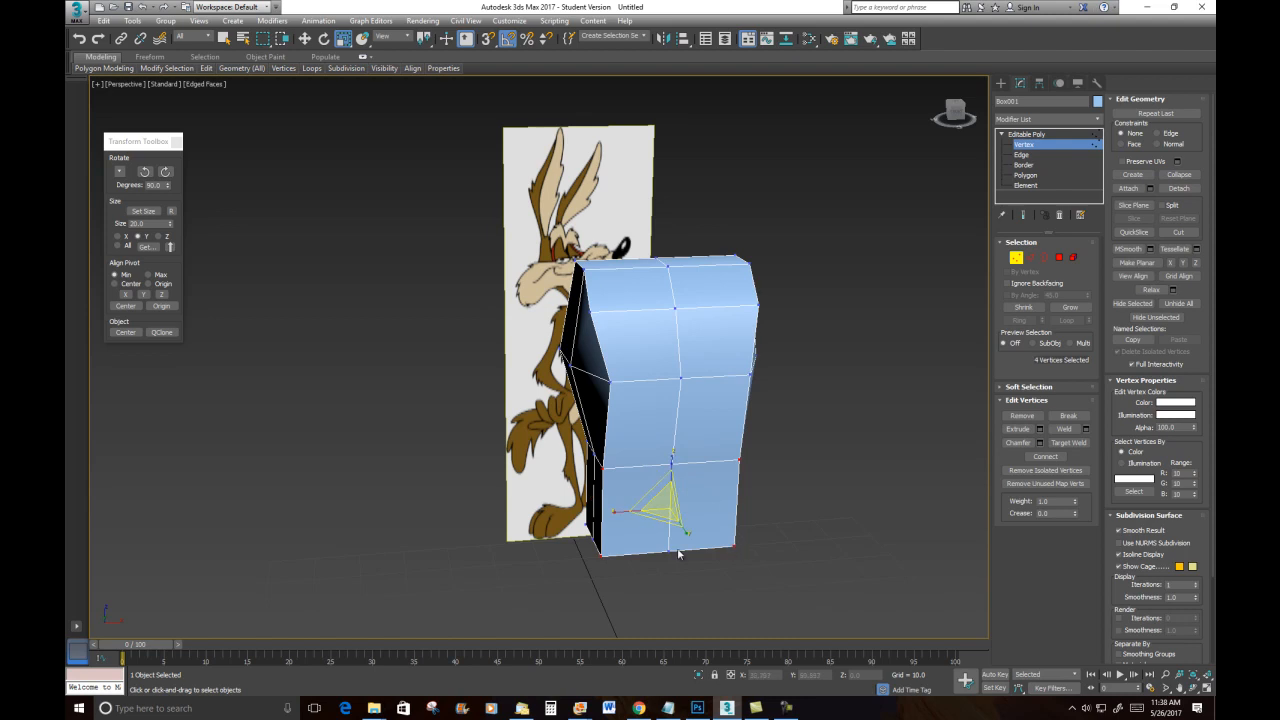
drag(622, 513, 652, 513)
Step: Scale the six back corner vertices of the widest row and the lower two rows inward along X
alt+middle_drag(705, 462, 648, 409)
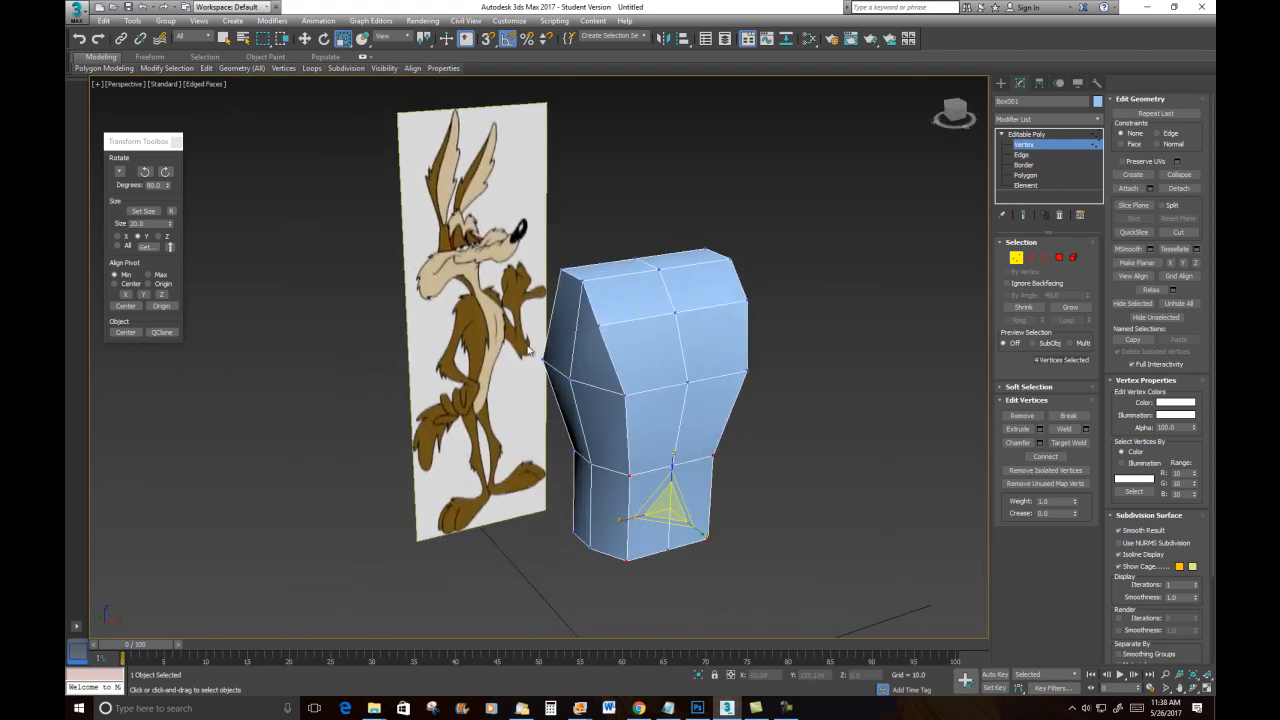
drag(526, 356, 573, 480)
ctrl+drag(571, 543, 570, 551)
alt+middle_drag(570, 551, 740, 406)
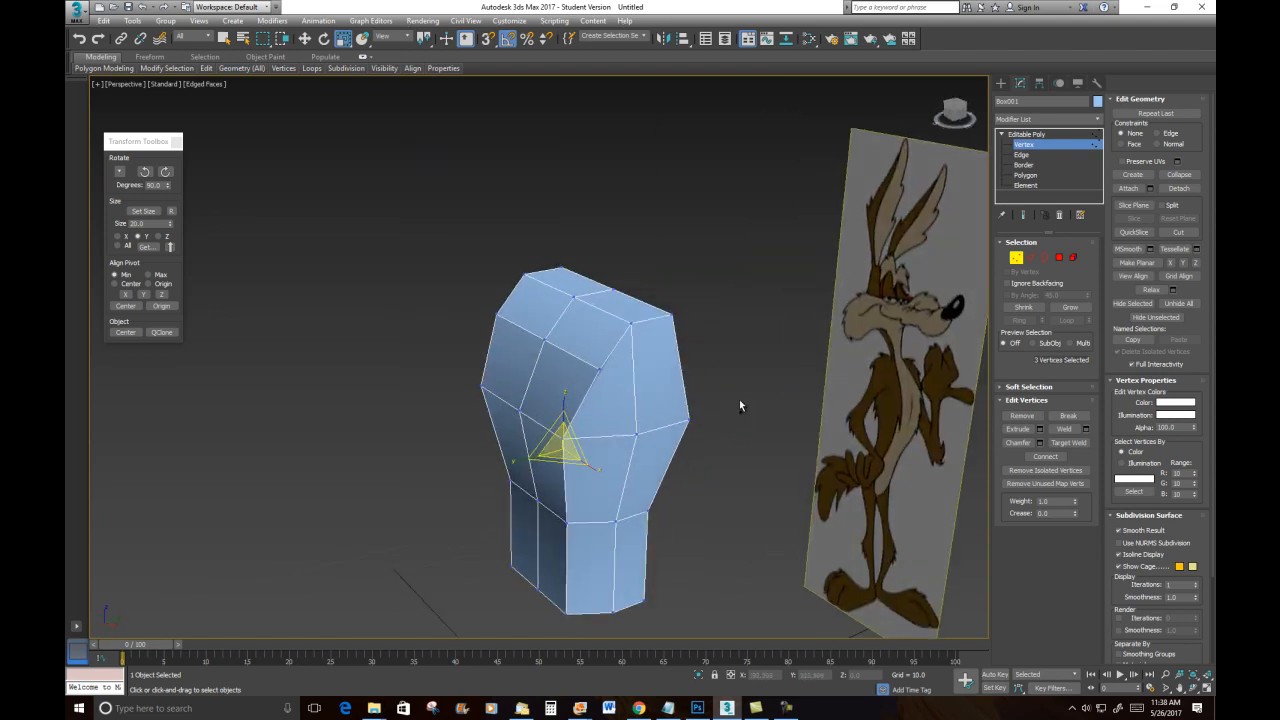
ctrl+drag(693, 422, 687, 443)
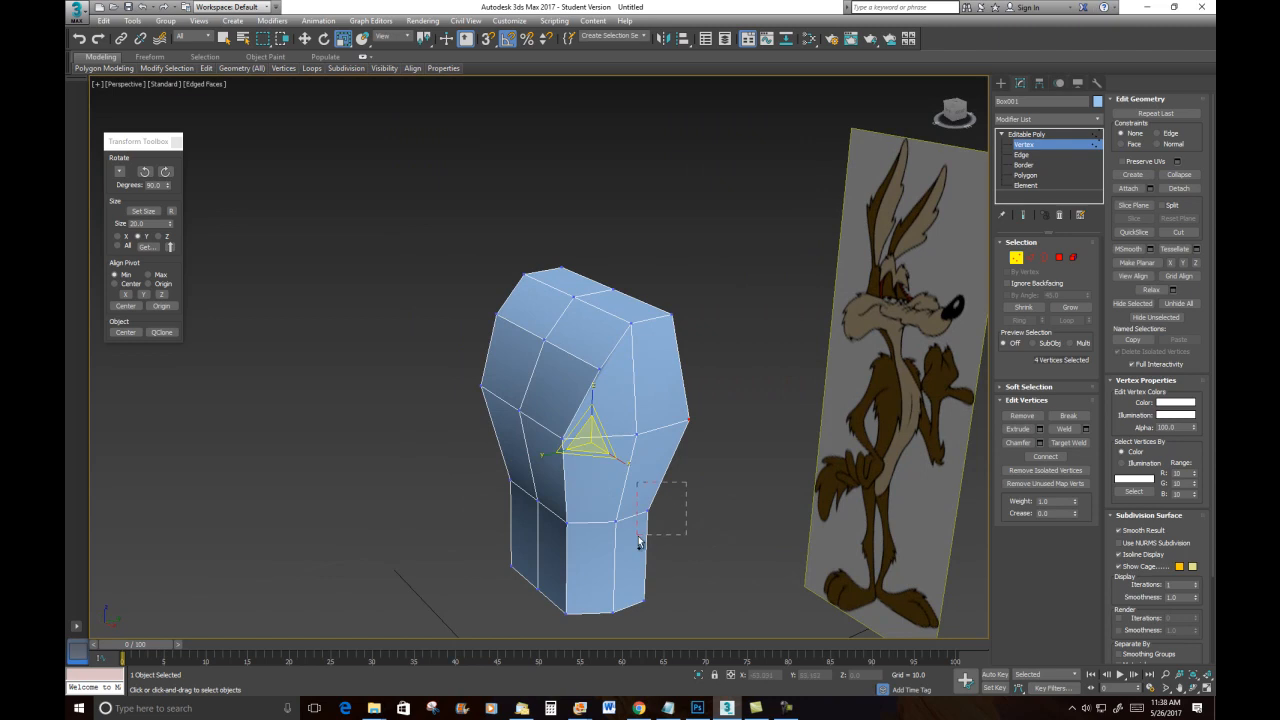
ctrl+drag(638, 540, 640, 542)
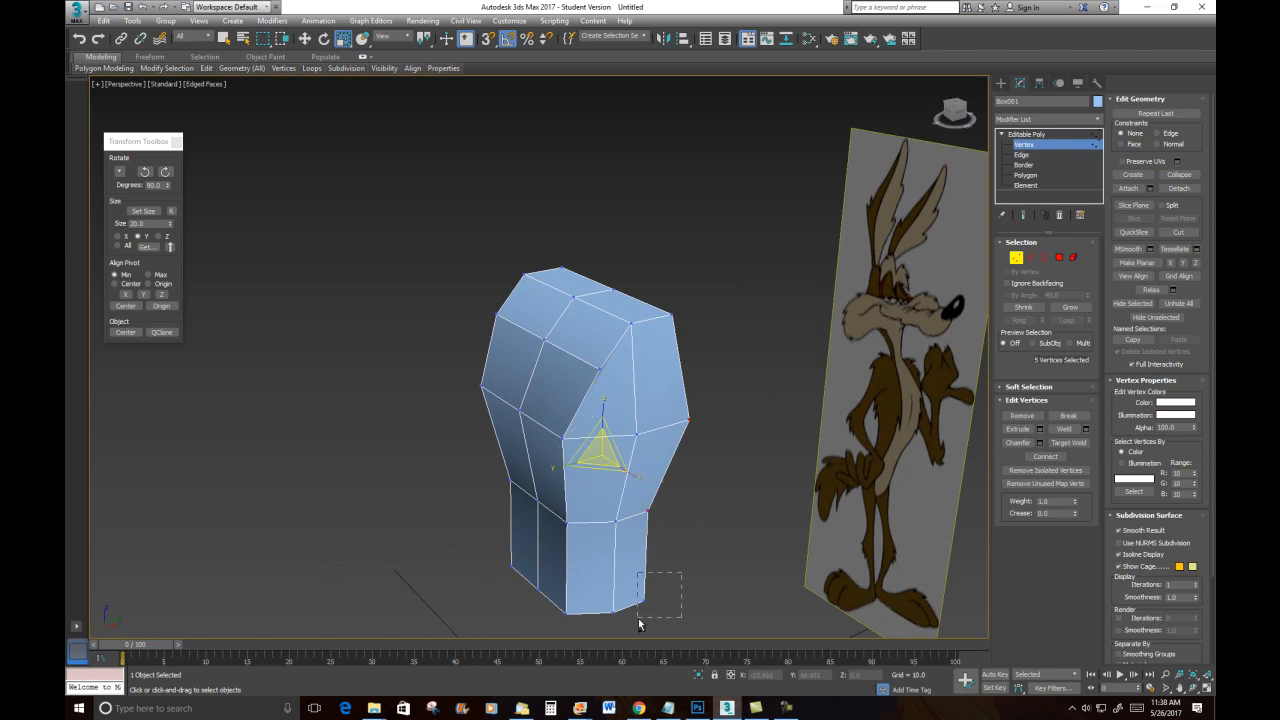
ctrl+drag(640, 624, 641, 625)
alt+middle_drag(797, 520, 680, 523)
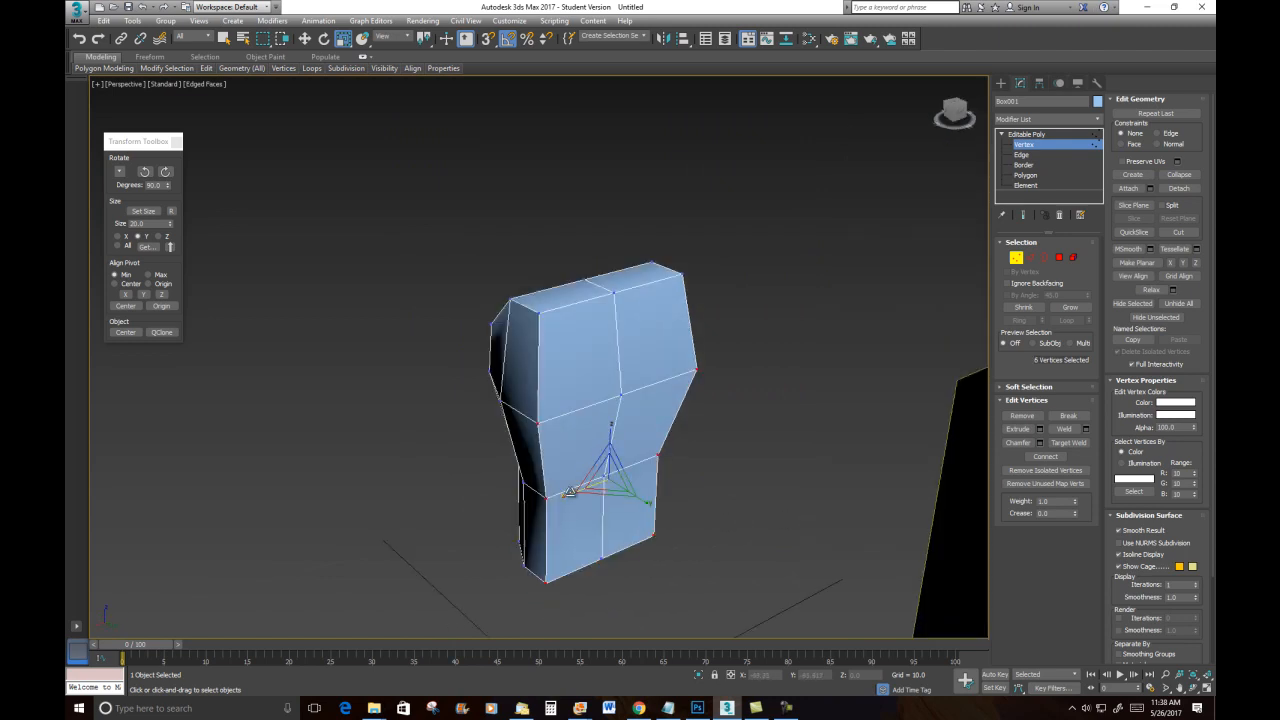
drag(573, 493, 579, 498)
Step: Scale the body's upper three vertex rows slightly narrower along X to suit the reference image's width
alt+middle_drag(524, 411, 699, 385)
alt+middle_drag(594, 354, 651, 377)
scroll(647, 392, down, 4)
drag(554, 325, 763, 420)
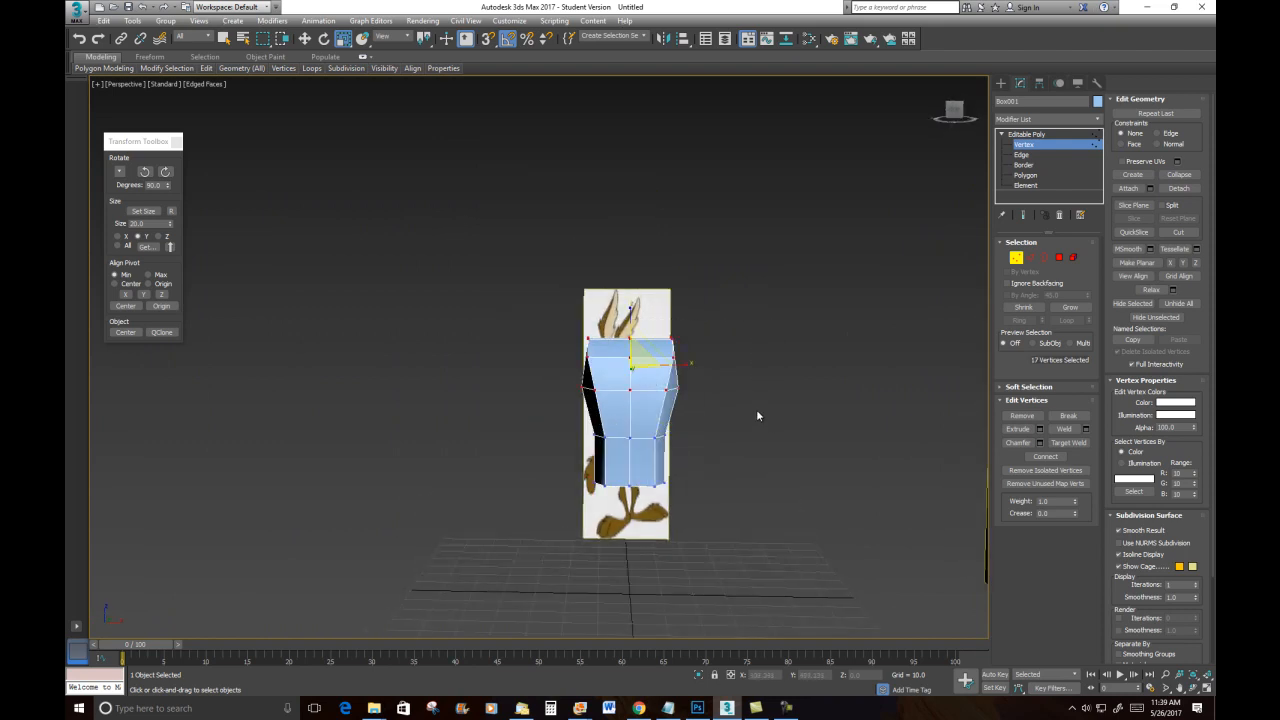
key(r)
drag(684, 362, 565, 424)
Step: Scale the body's lower two vertex rows smaller in both width and depth
drag(724, 530, 712, 505)
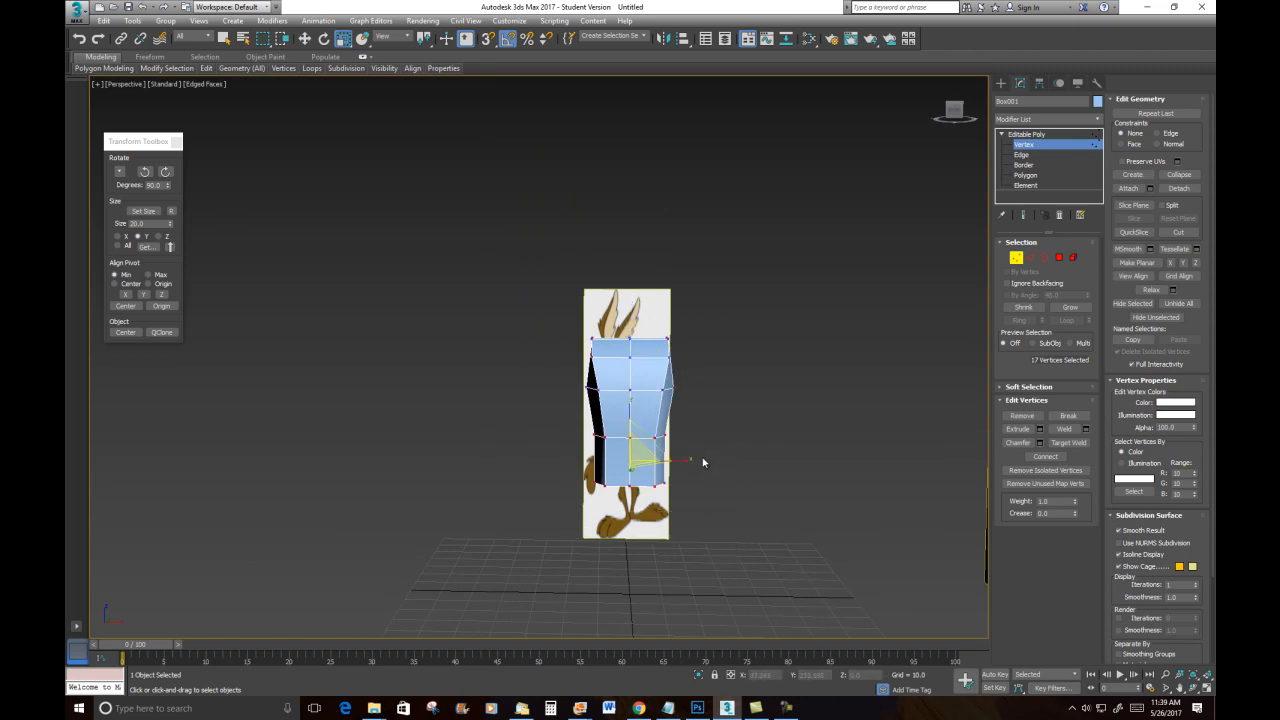
drag(674, 462, 664, 463)
alt+middle_drag(676, 420, 719, 373)
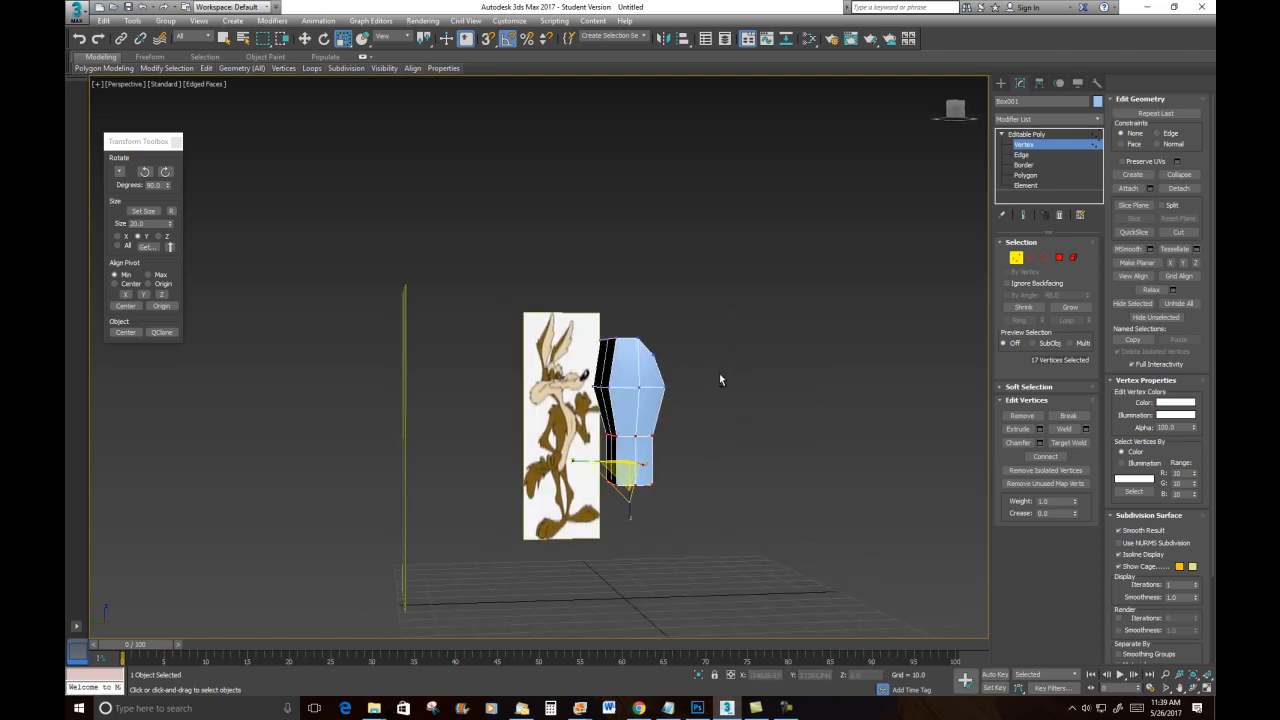
drag(582, 459, 593, 459)
alt+middle_drag(619, 454, 634, 415)
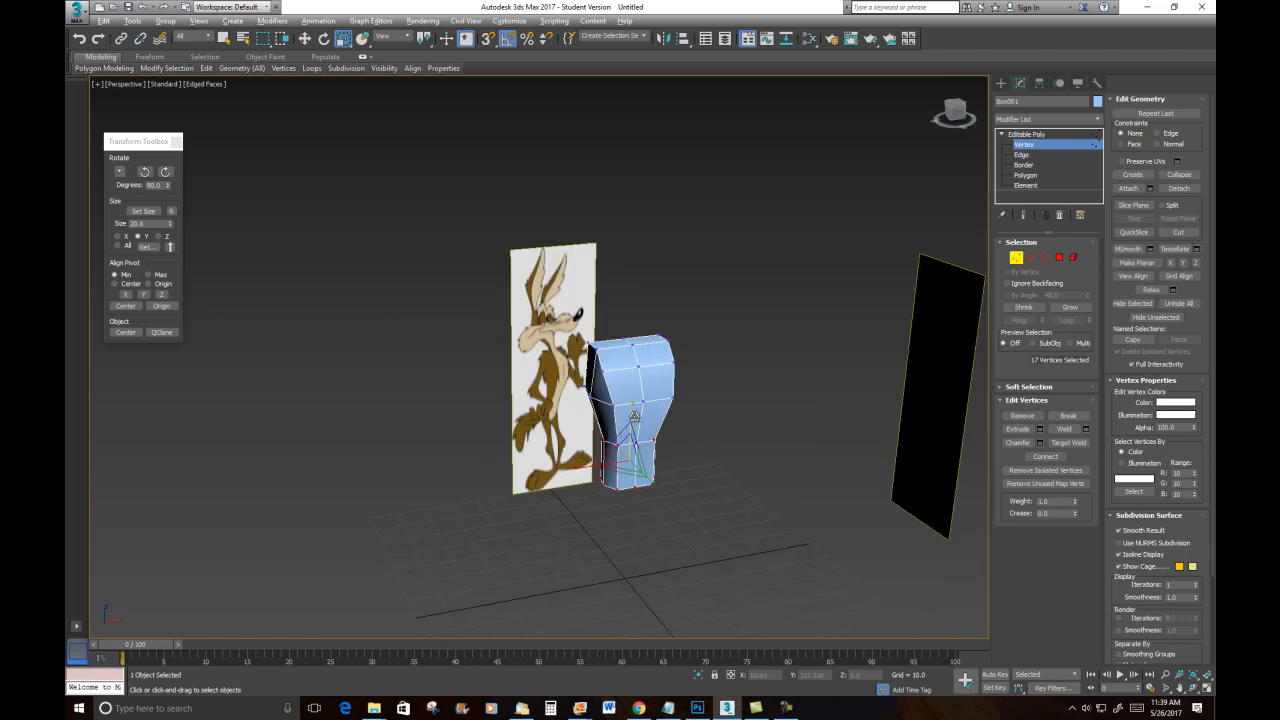
alt+middle_drag(578, 378, 619, 357)
alt+middle_drag(663, 395, 633, 402)
scroll(617, 365, up, 2)
alt+middle_drag(815, 322, 686, 393)
alt+middle_drag(957, 354, 954, 451)
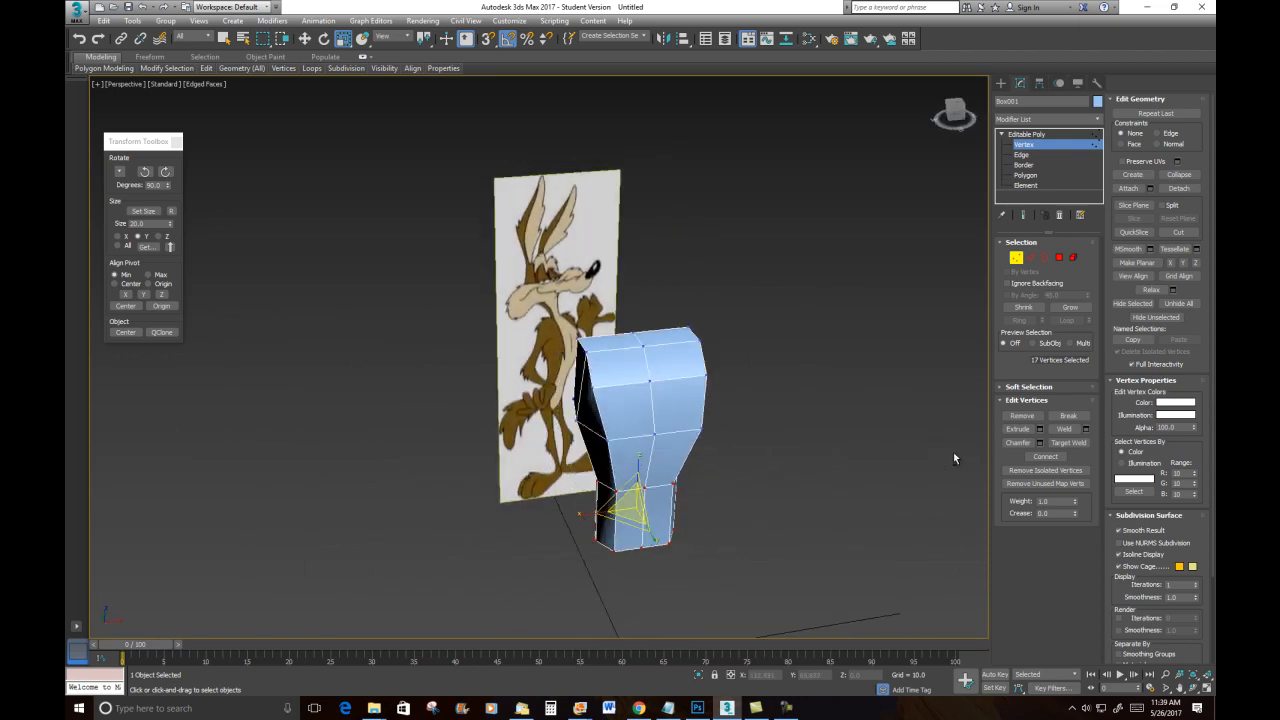
Step: Select the ring of horizontal edges on one half of the body and connect it with a new vertical edge loop
click(1031, 258)
click(624, 385)
click(1019, 320)
right_click(866, 279)
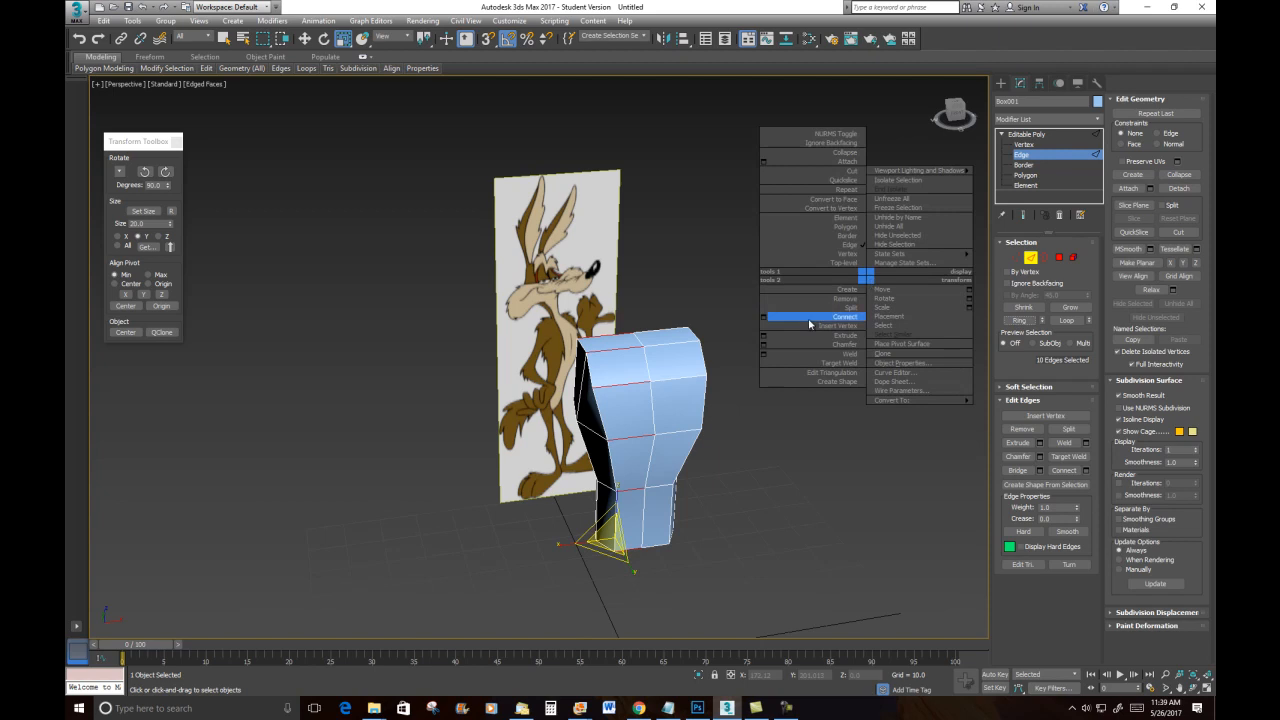
click(764, 317)
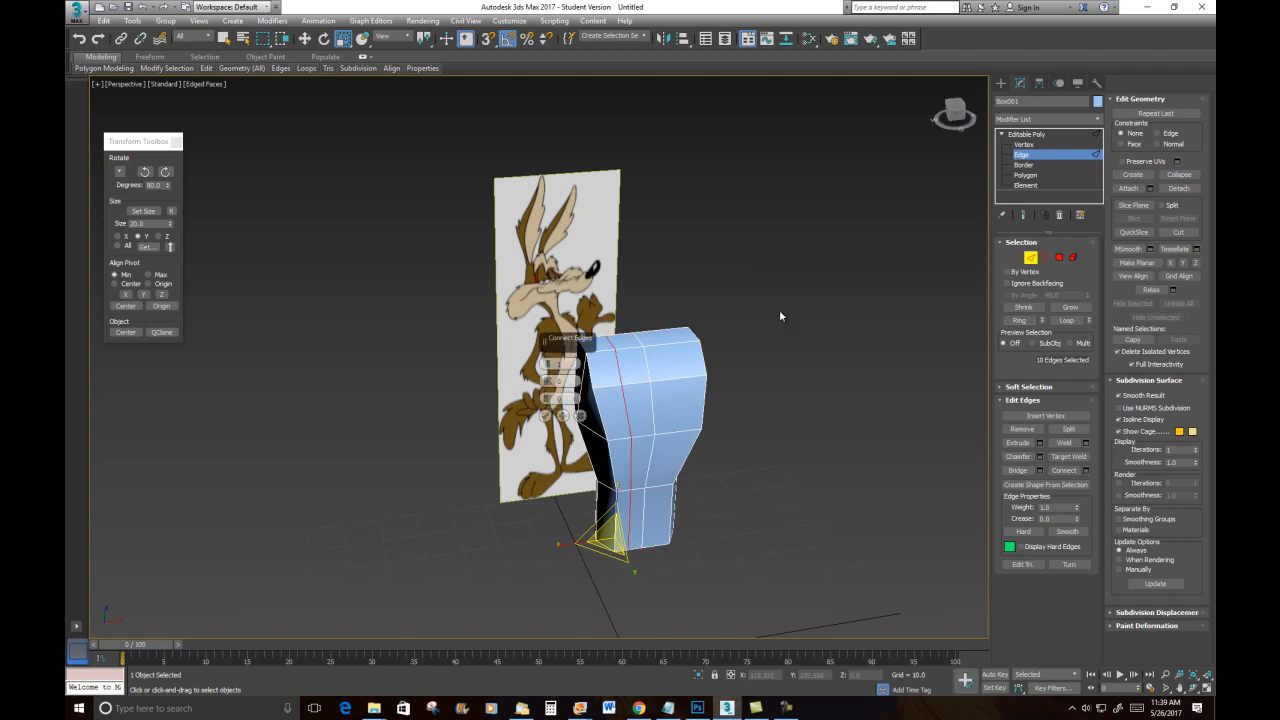
click(584, 416)
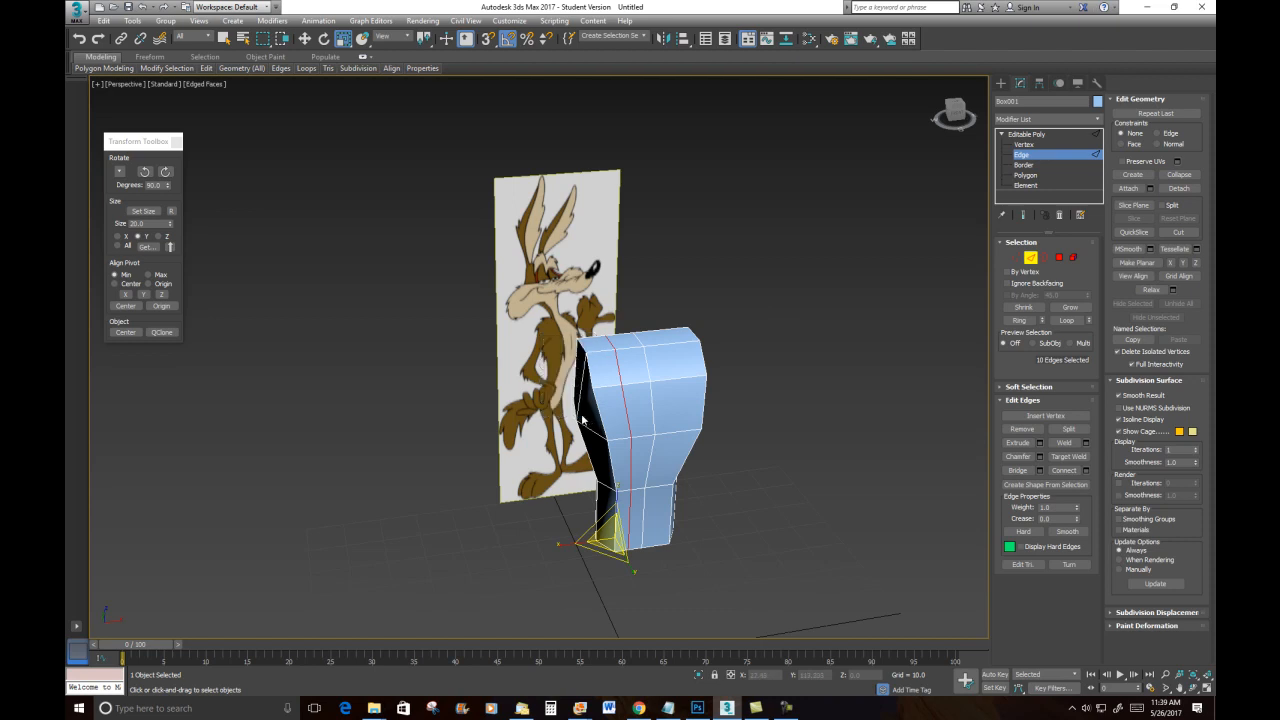
right_click(783, 330)
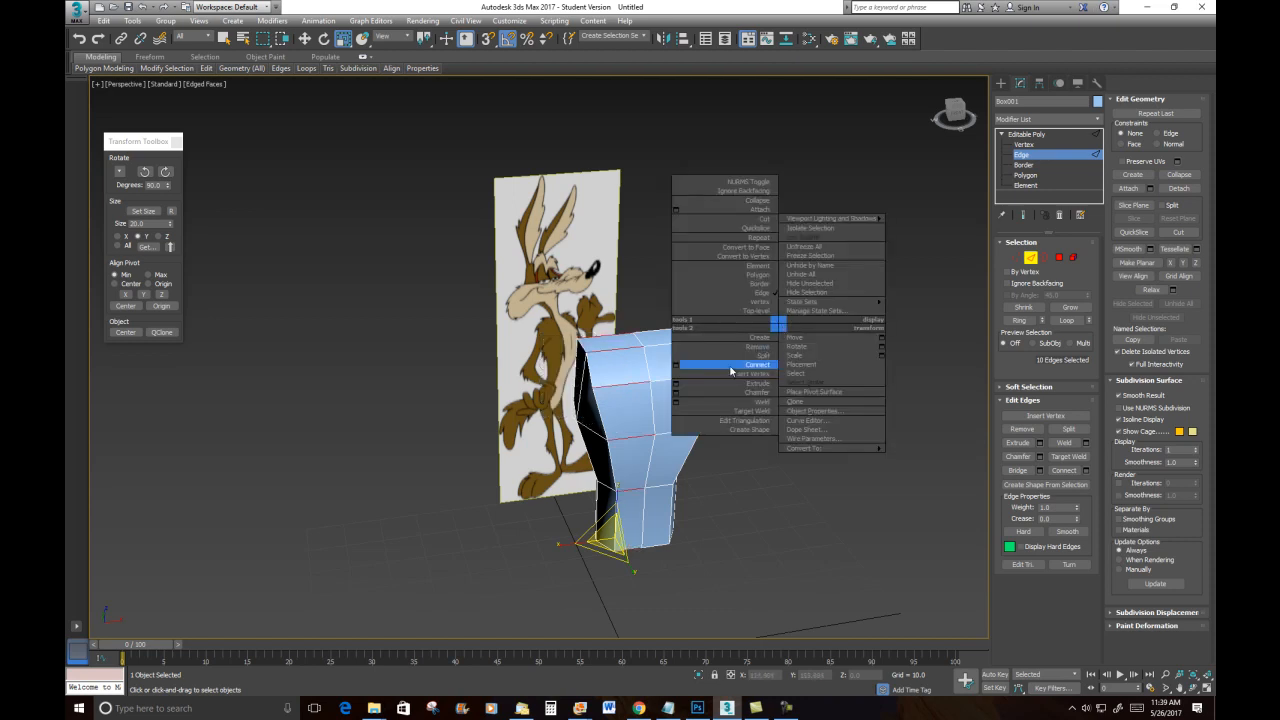
click(676, 365)
alt+middle_drag(684, 429, 651, 394)
click(545, 415)
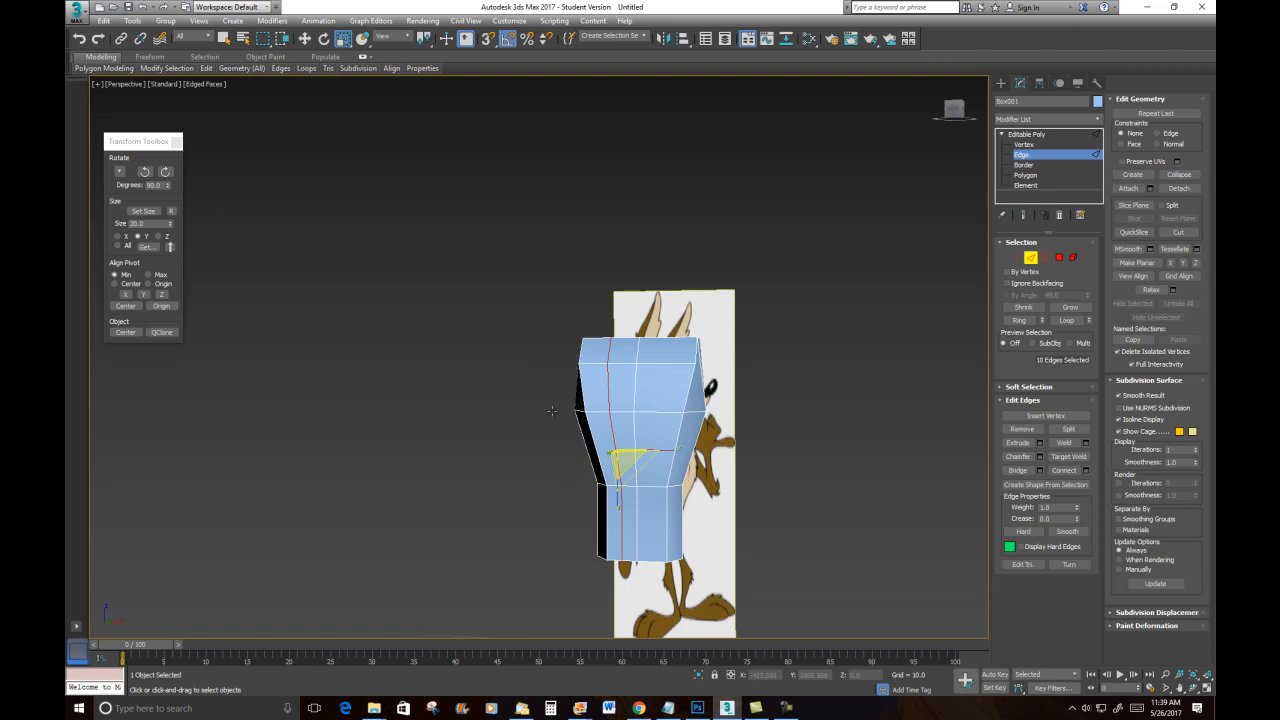
Step: Move the widest row's front outer corner vertex and front centre vertex inward along Y on the side with the new edge loop
alt+middle_drag(545, 417, 668, 283)
scroll(676, 467, up, 5)
key(1)
click(526, 256)
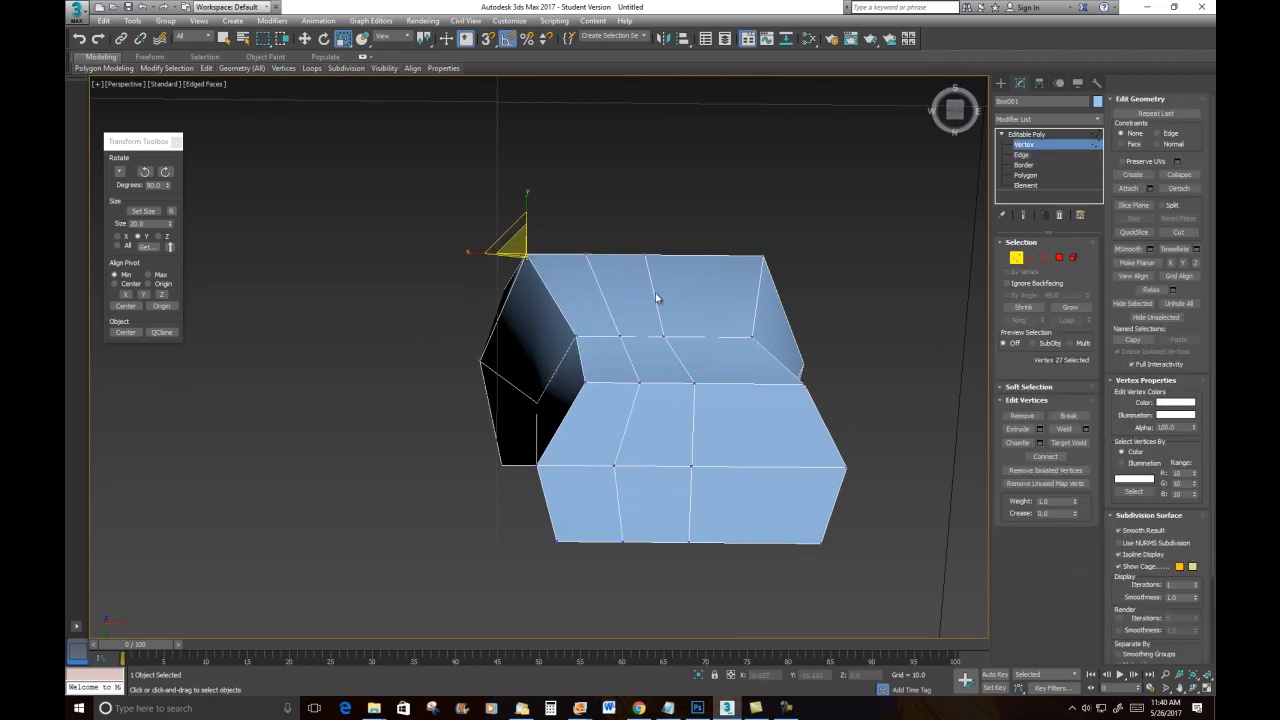
key(w)
drag(526, 287, 525, 320)
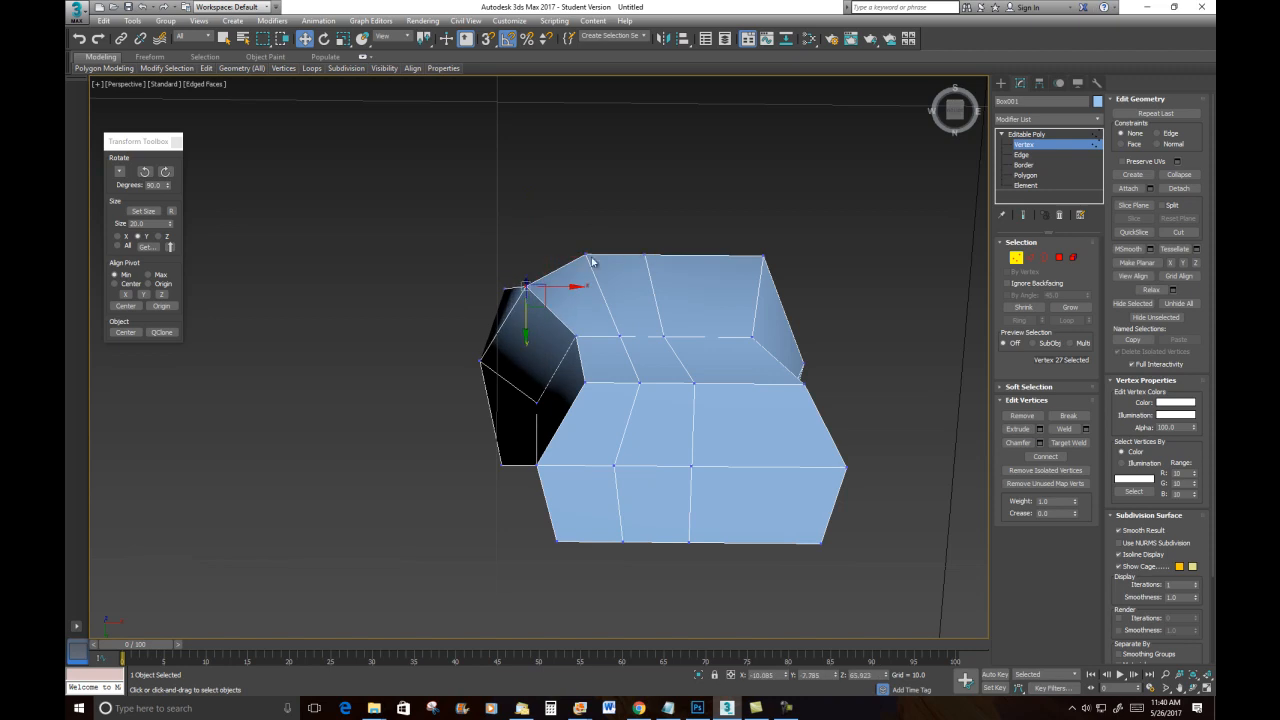
click(646, 256)
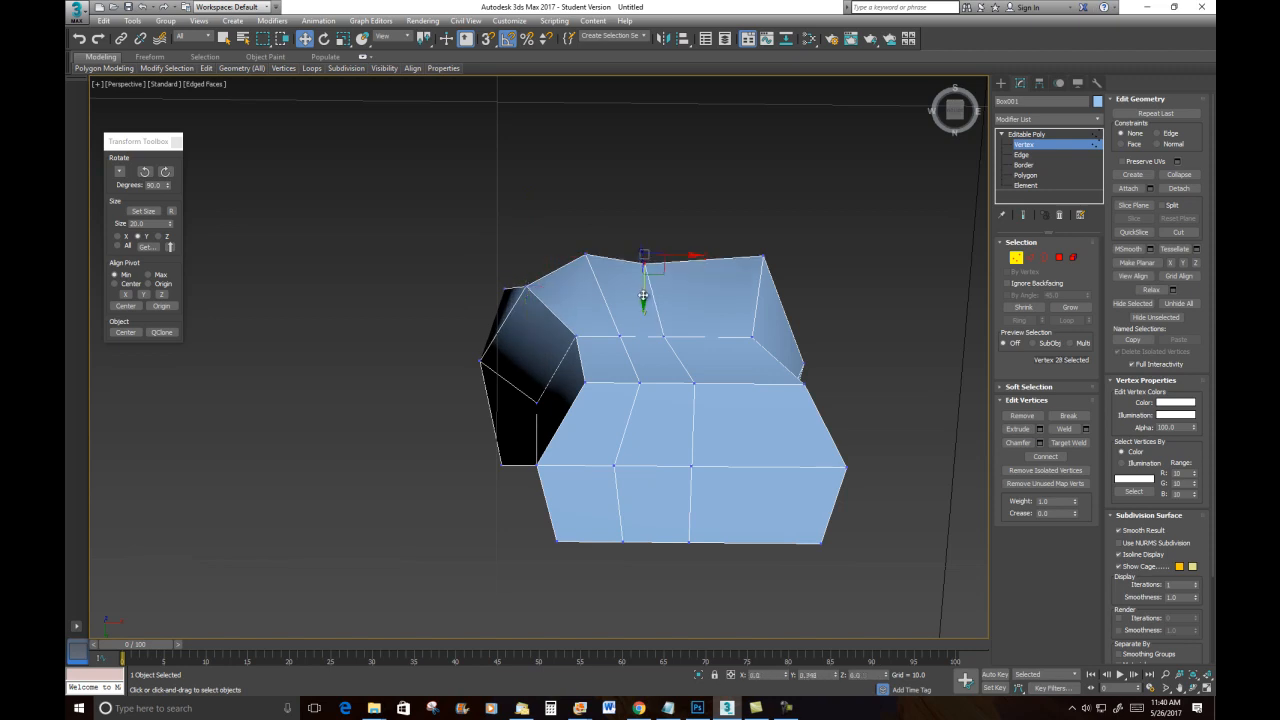
Step: Move the two lower rows' front corner vertices diagonally outward and the bottom row's adjacent new-loop vertex outward along X
click(575, 337)
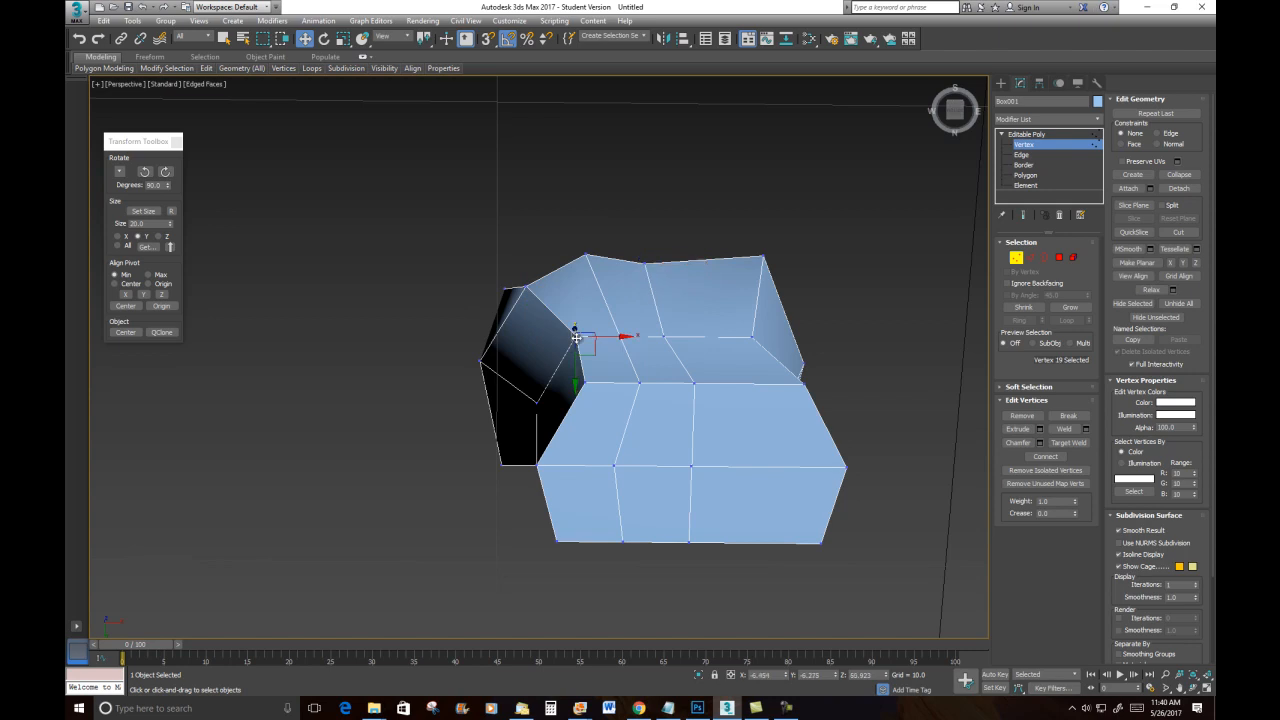
ctrl+click(584, 382)
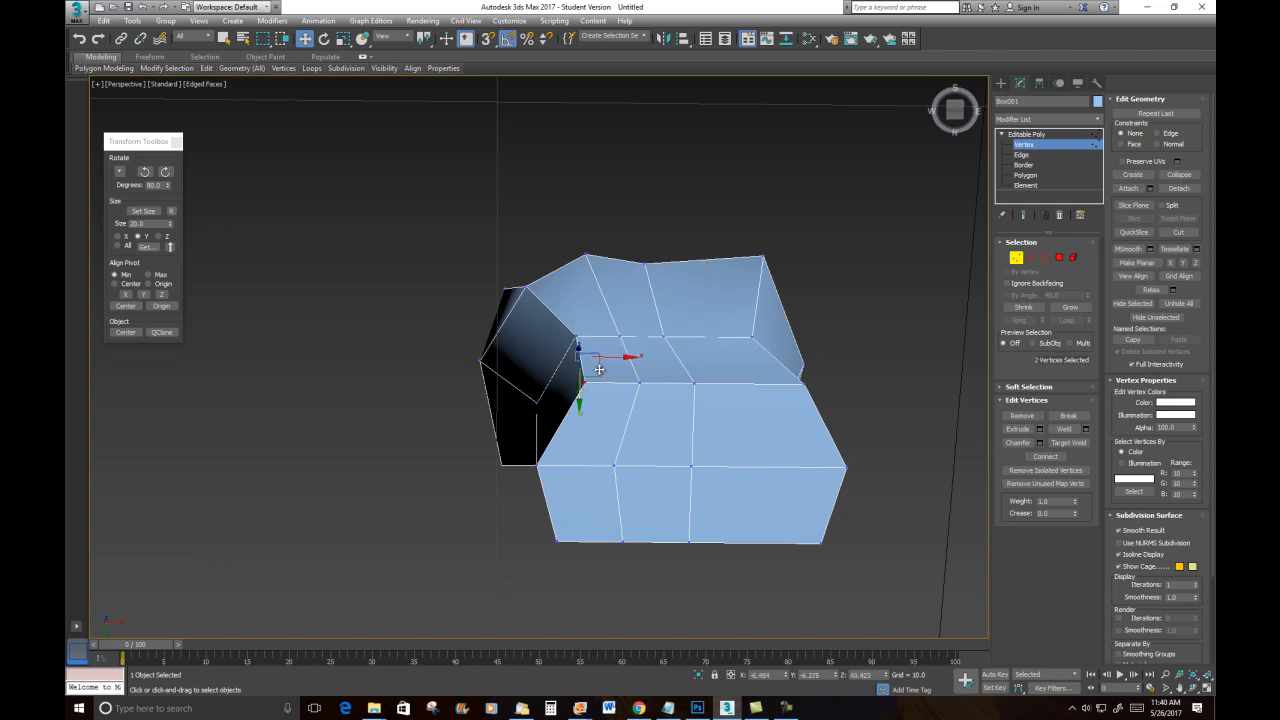
drag(588, 380, 565, 419)
click(637, 382)
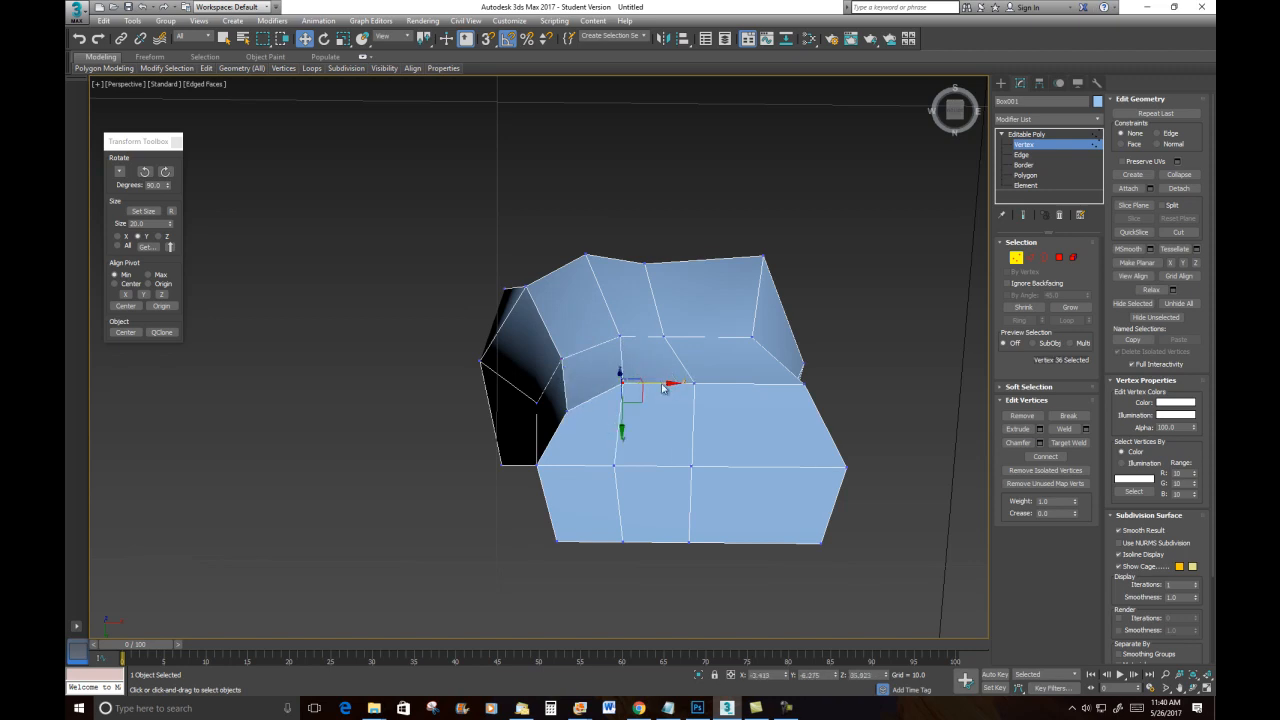
Step: Select the new edge loop's three vertices on the bottom face and move them along X toward the centre line
click(612, 466)
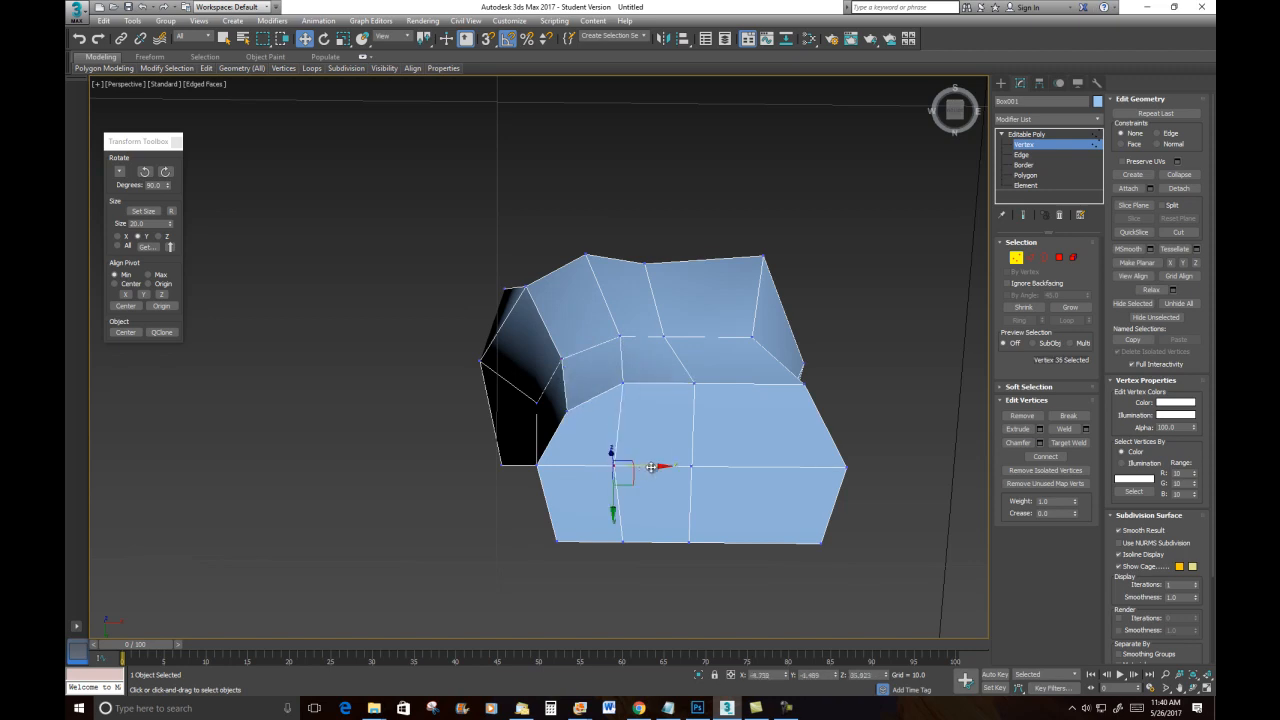
click(622, 383)
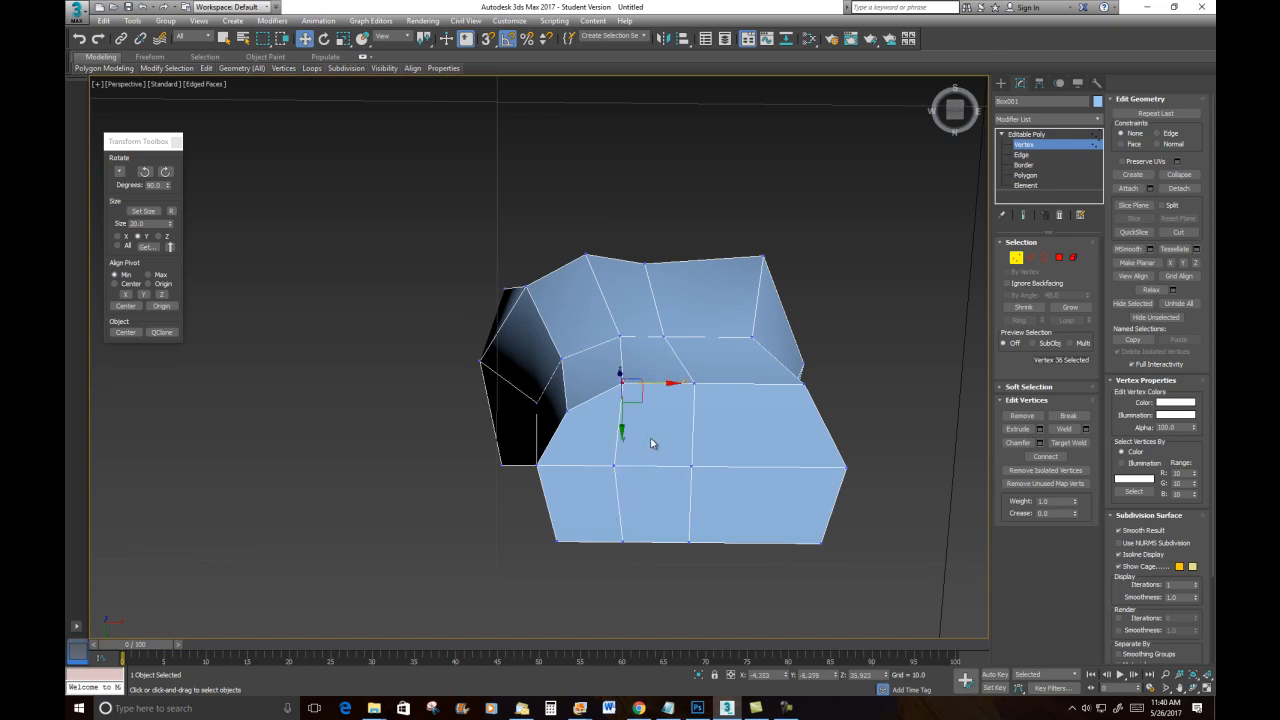
ctrl+click(612, 466)
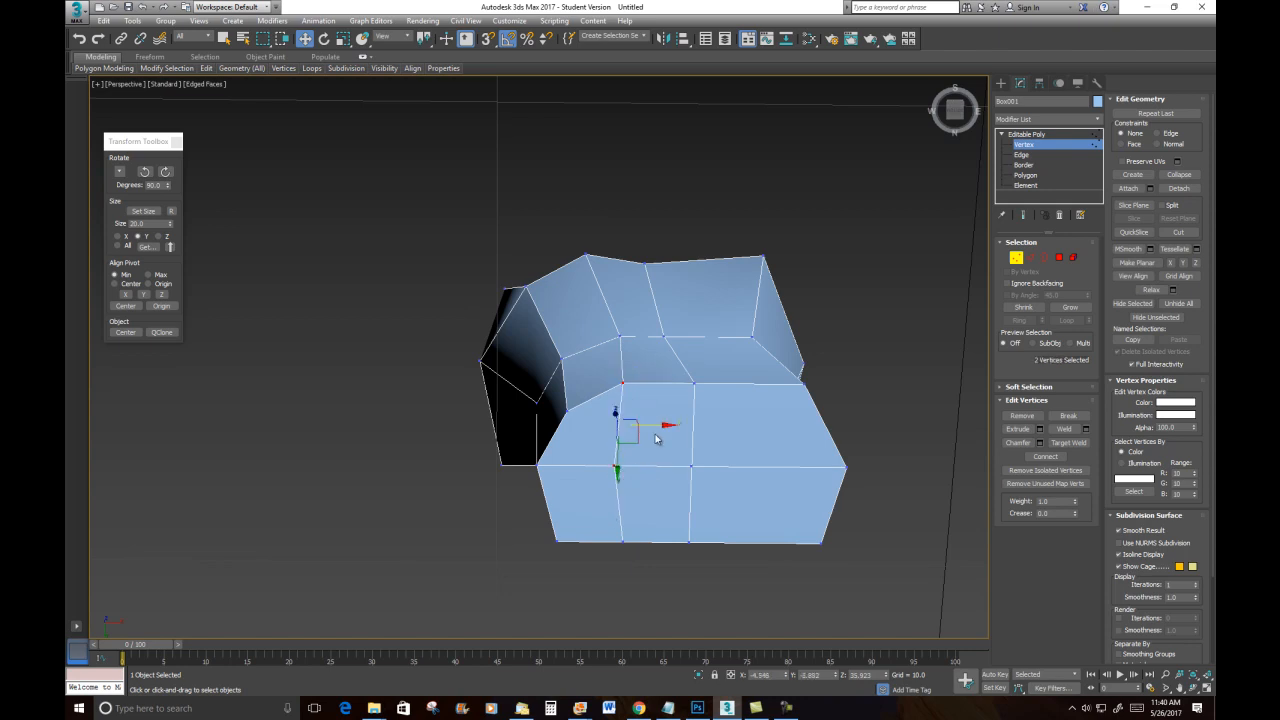
ctrl+click(620, 543)
drag(656, 467, 714, 464)
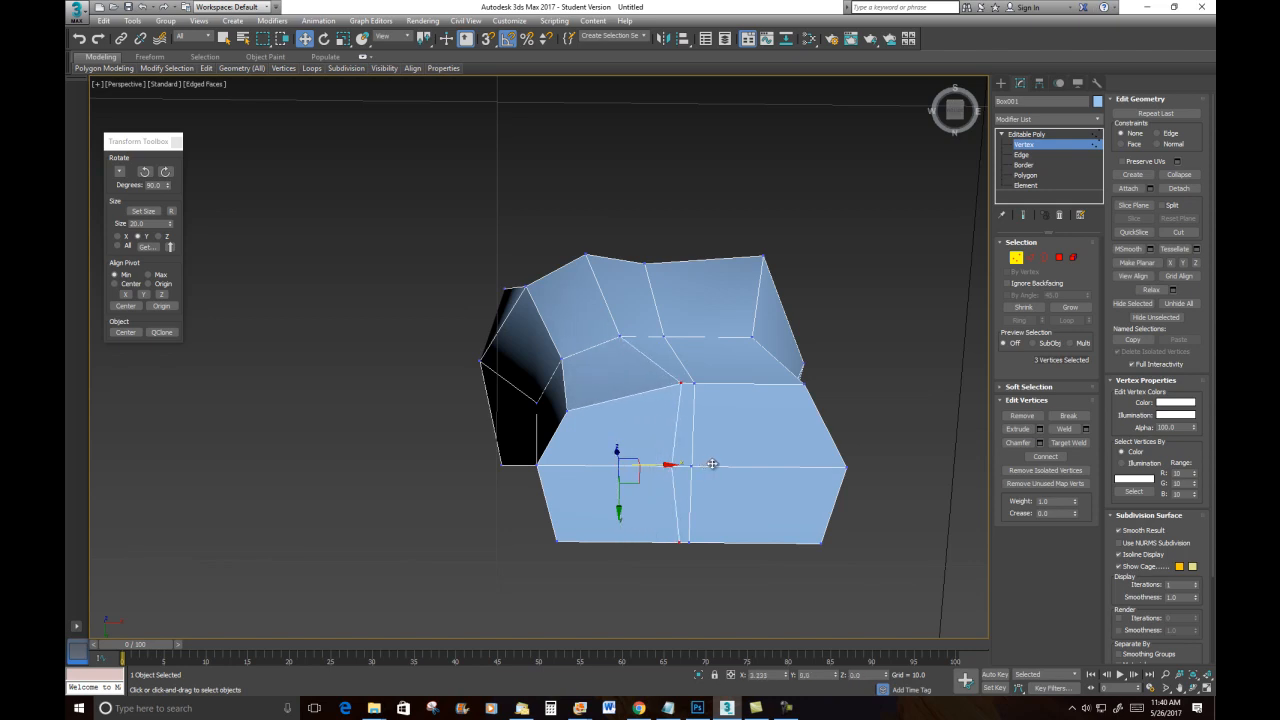
Step: Adjust the bottom face's new-loop vertices individually along X, moving the front and back ones outward from the centre line
click(721, 440)
click(672, 470)
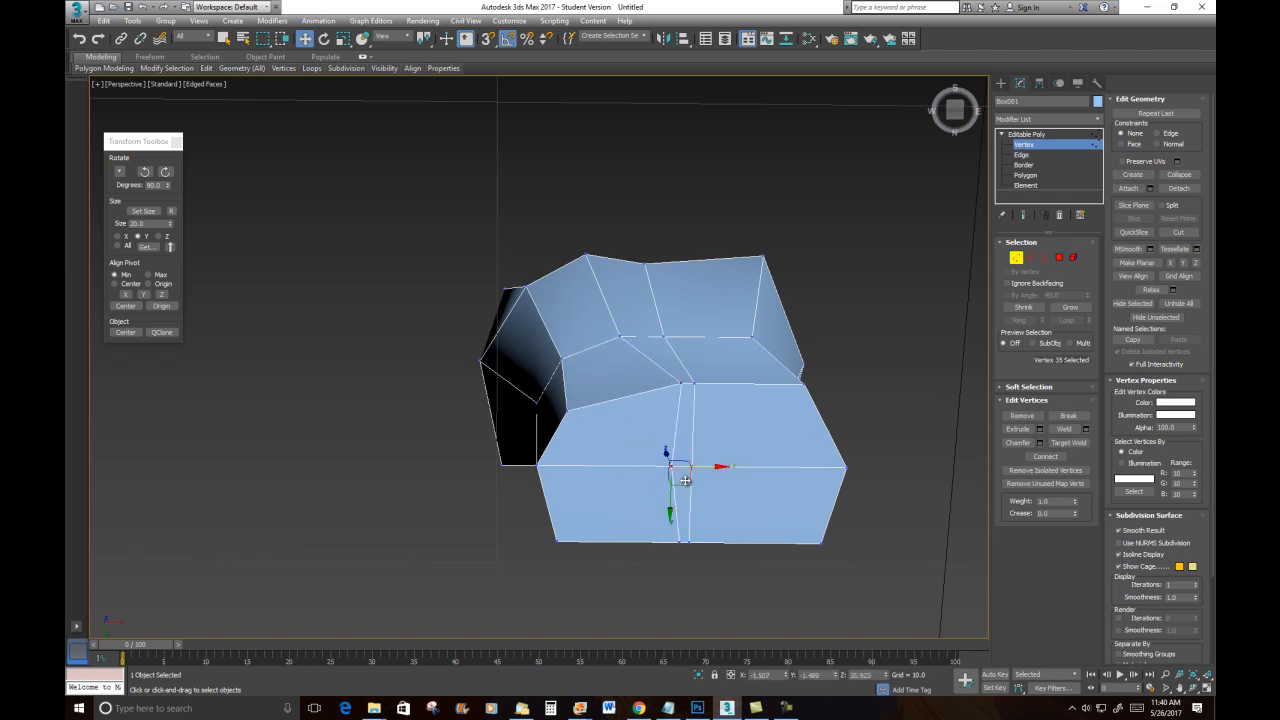
click(680, 542)
drag(702, 540, 674, 540)
click(680, 384)
drag(723, 383, 643, 384)
Step: Pull the bottom face's front corner vertex diagonally inward and move the two adjacent front vertices slightly outward along Y
click(563, 410)
drag(566, 434, 613, 390)
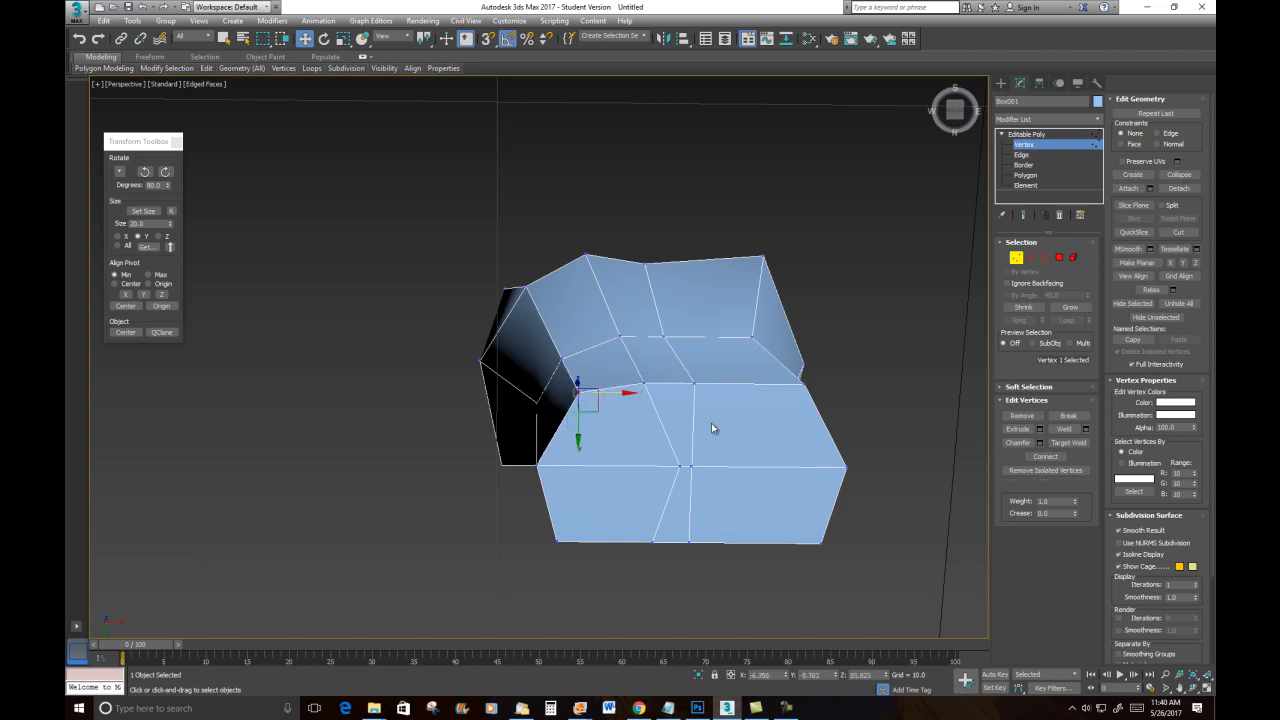
click(645, 381)
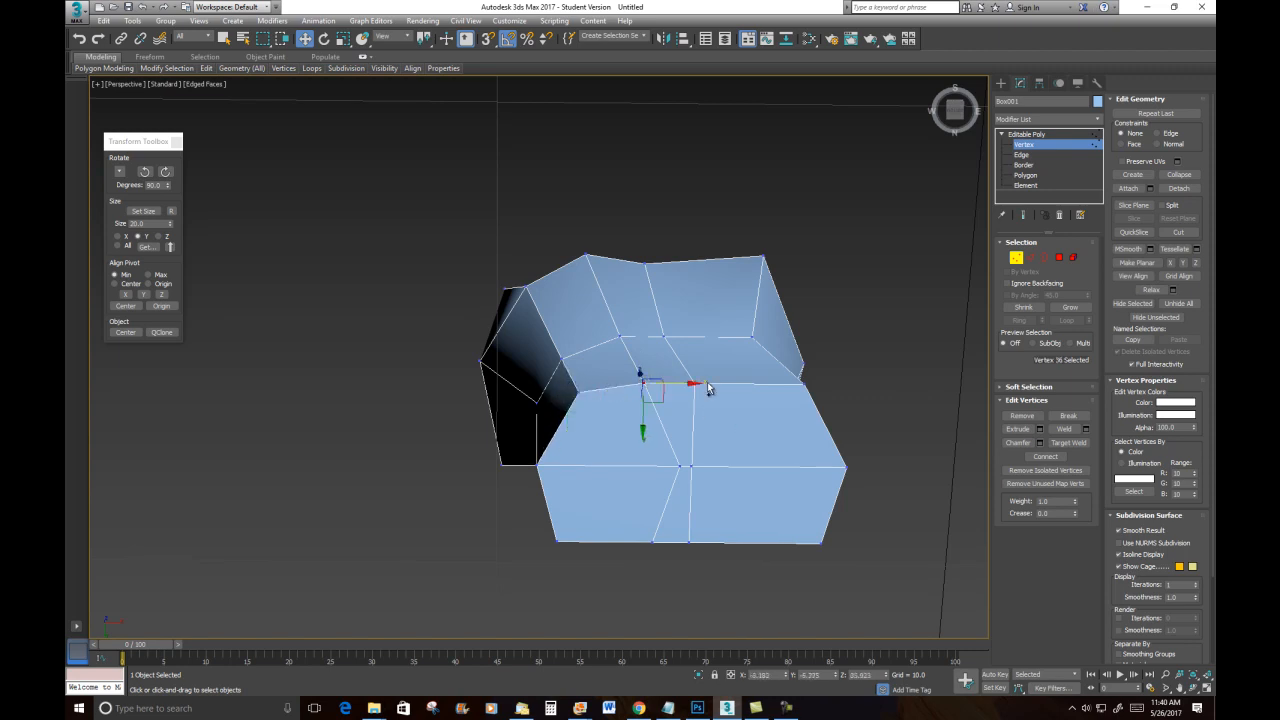
ctrl+click(693, 383)
drag(669, 422, 669, 429)
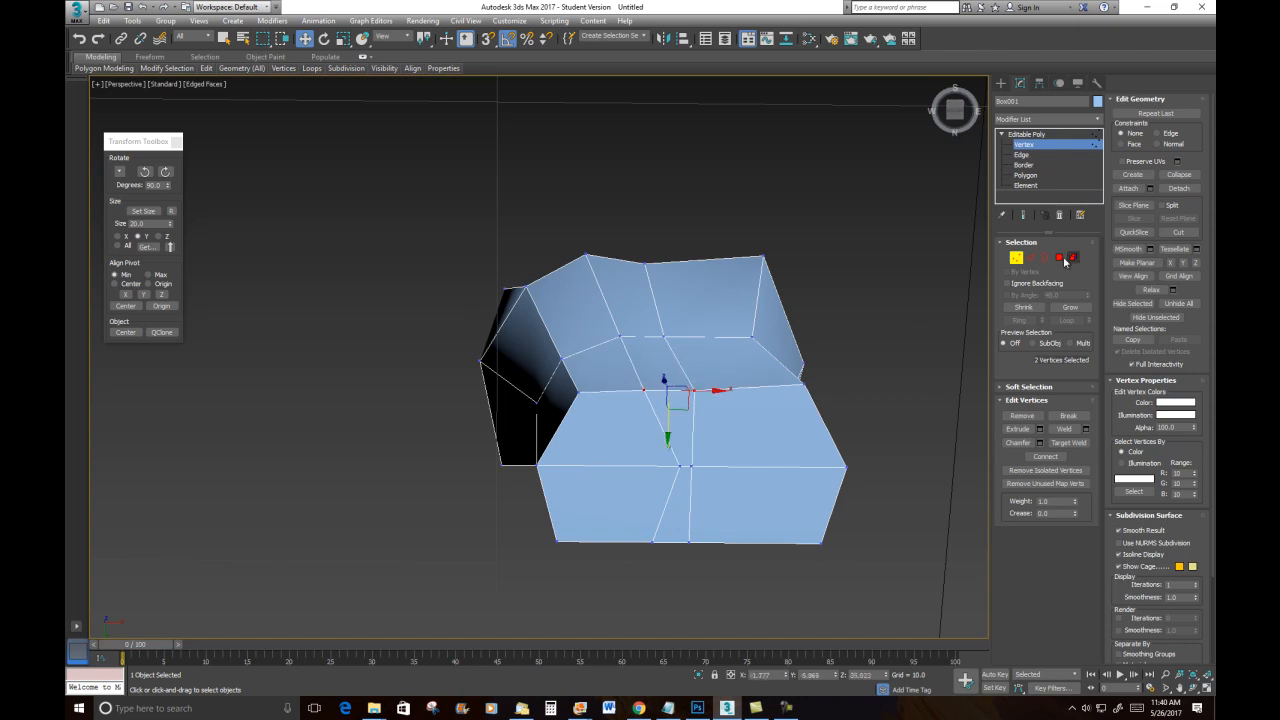
Step: Select the two bottom polygons on the leg half and examine their hexagonal outline from several angles
click(1059, 257)
click(587, 448)
ctrl+click(604, 490)
alt+middle_drag(611, 489, 797, 446)
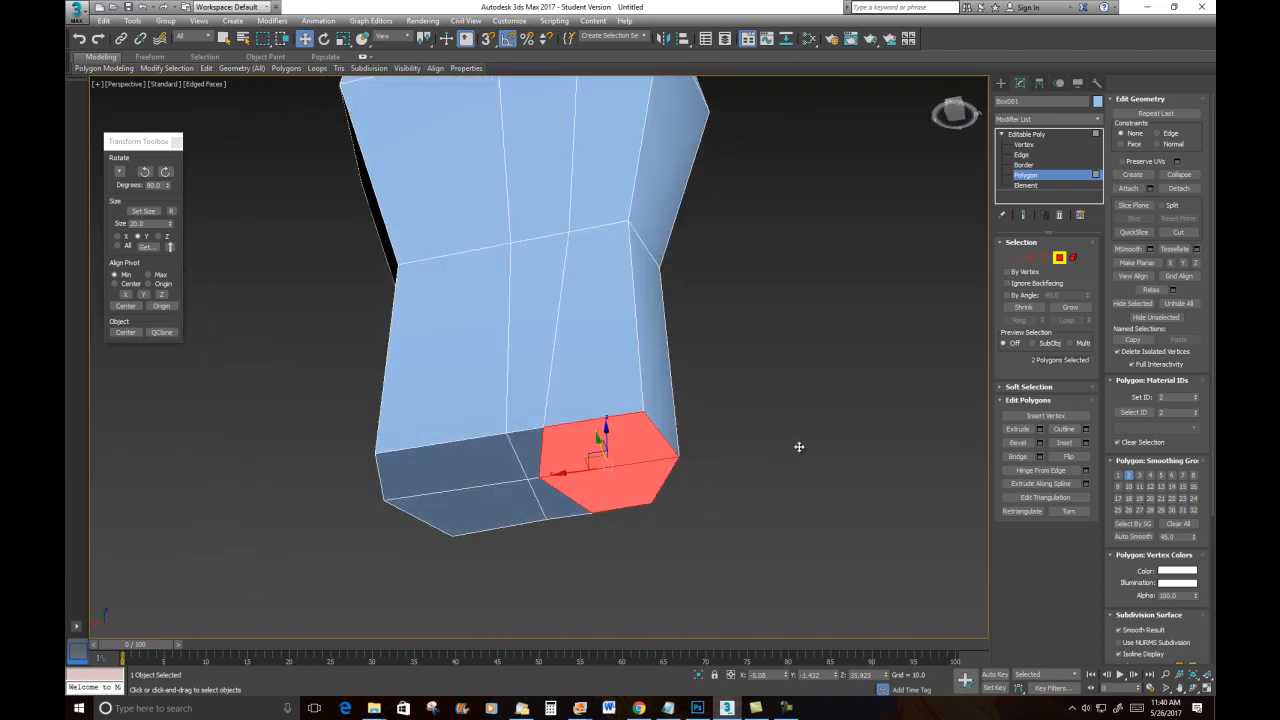
alt+middle_drag(688, 395, 500, 433)
scroll(708, 329, down, 4)
middle_drag(708, 329, 690, 280)
middle_drag(655, 470, 626, 424)
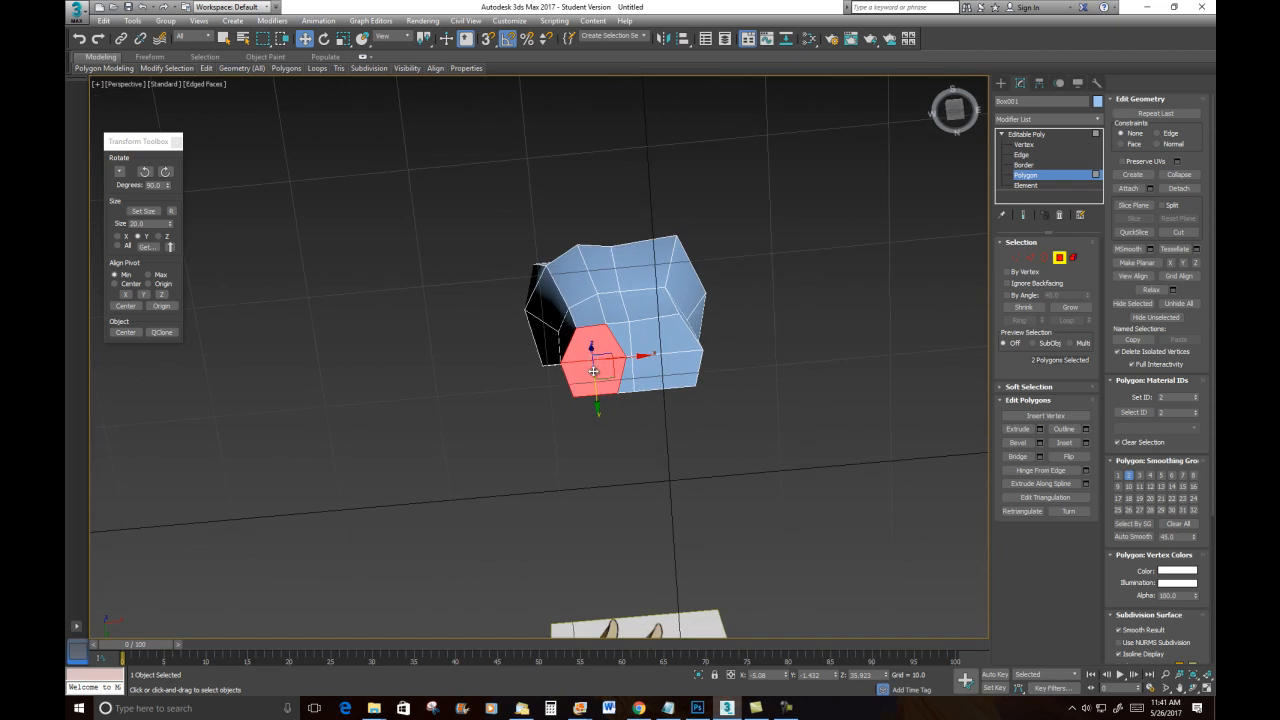
scroll(593, 371, up, 4)
Step: Scale the back edge of the leg half's bottom face slightly shorter along X
click(601, 451)
key(2)
click(570, 454)
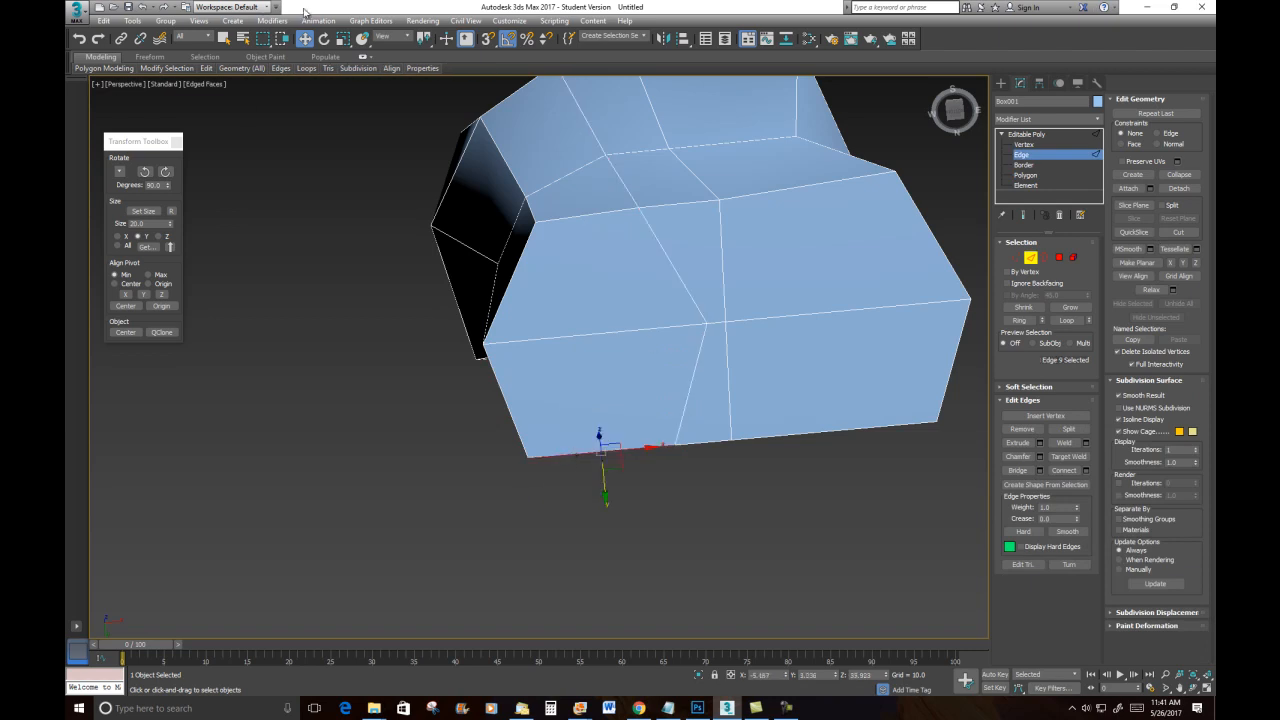
click(344, 39)
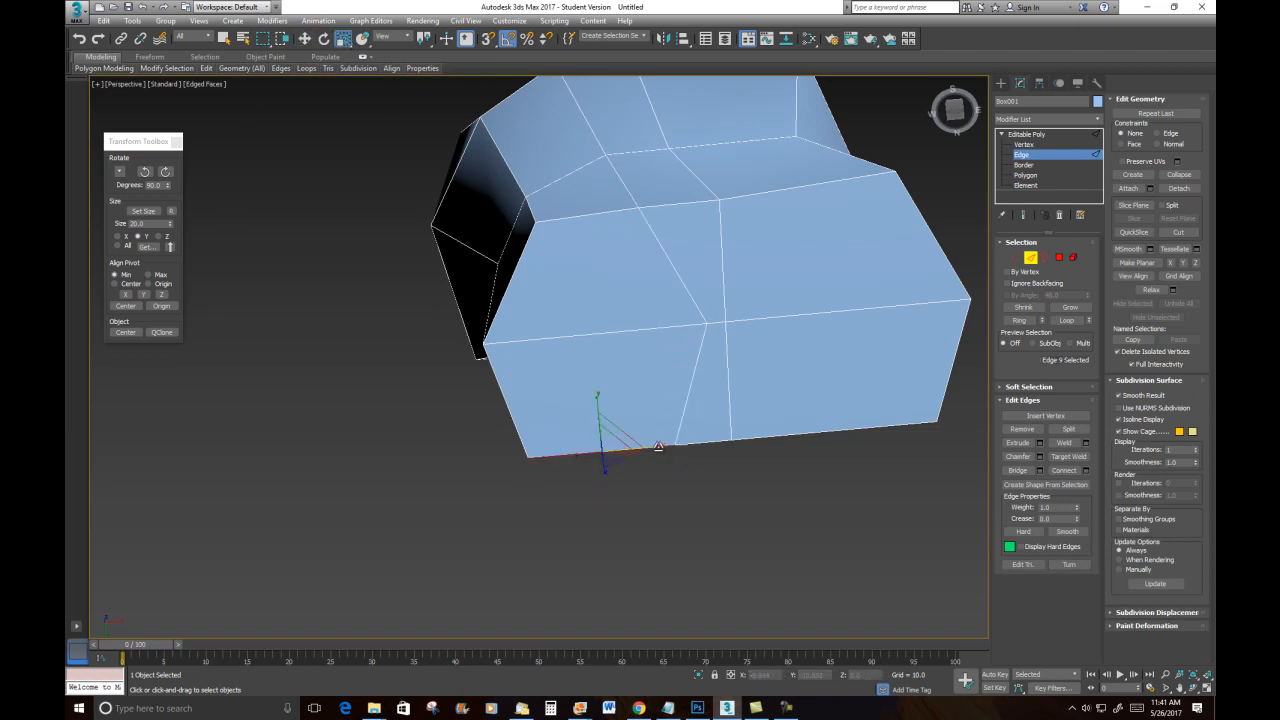
drag(658, 446, 651, 445)
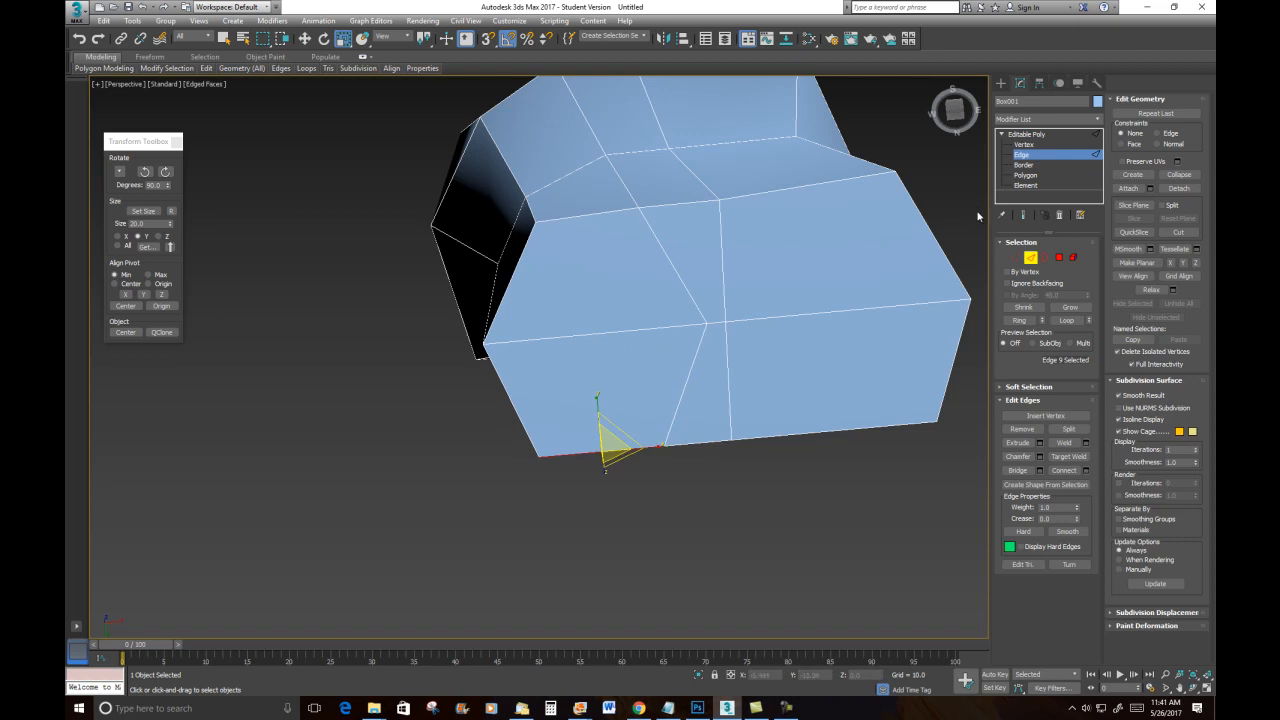
Step: Select the two hexagon-shaped bottom polygons on the leg half and extrude them a short distance downward
key(4)
click(573, 312)
ctrl+click(580, 366)
alt+middle_drag(552, 247, 603, 303)
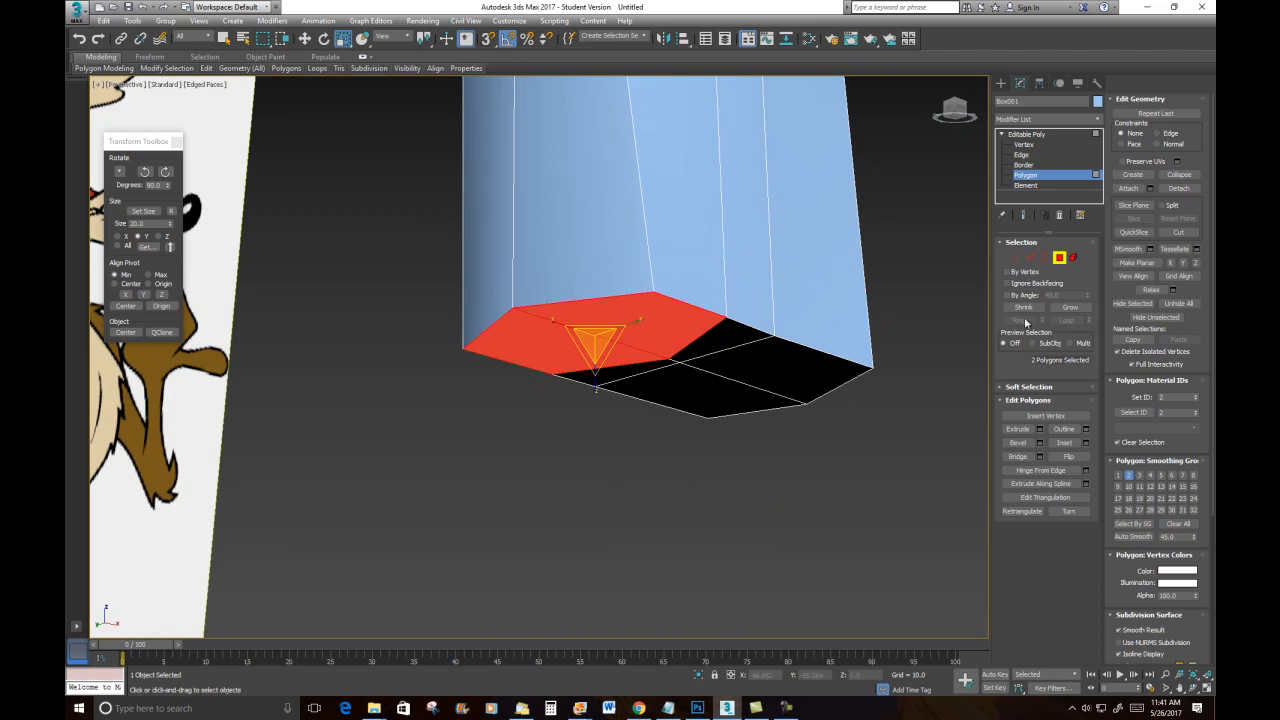
right_click(616, 320)
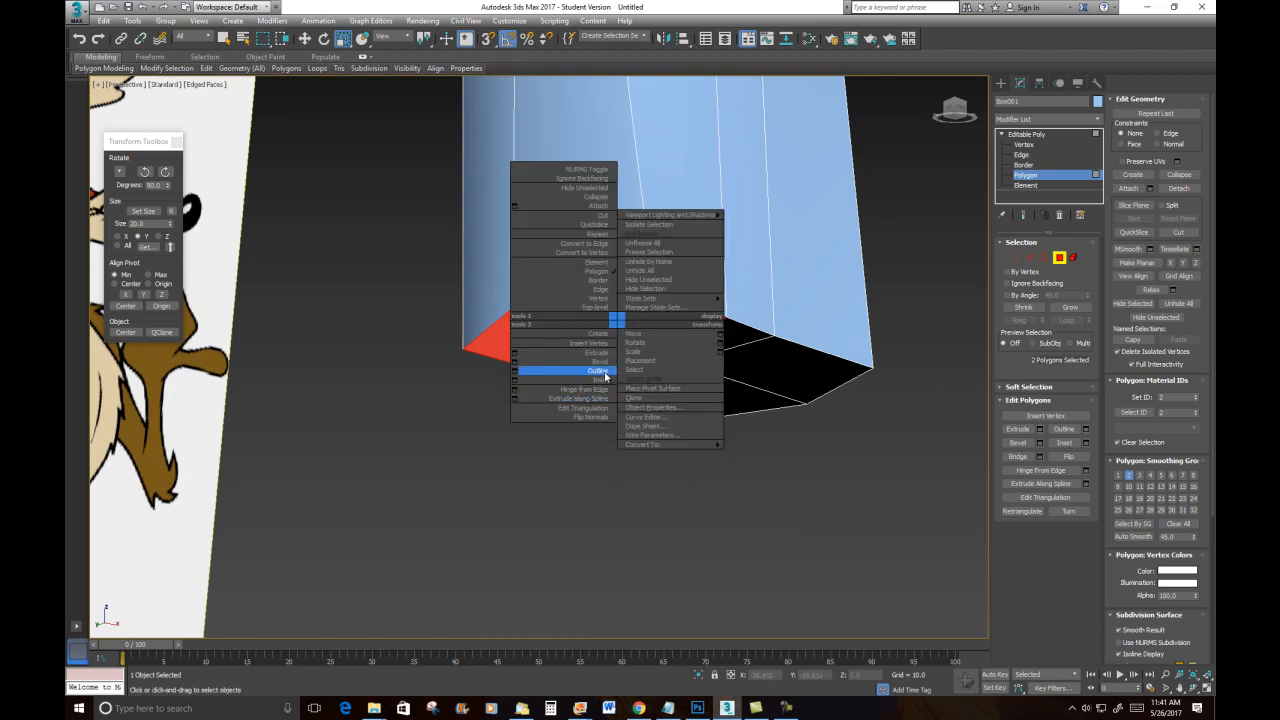
click(605, 357)
mouse_move(617, 337)
mouse_down()
mouse_move(611, 294)
mouse_move(611, 322)
mouse_up()
Step: Move the extruded leg polygons down along Z to the ground grid to form a full-length leg
alt+middle_drag(754, 387, 724, 400)
scroll(686, 411, down, 5)
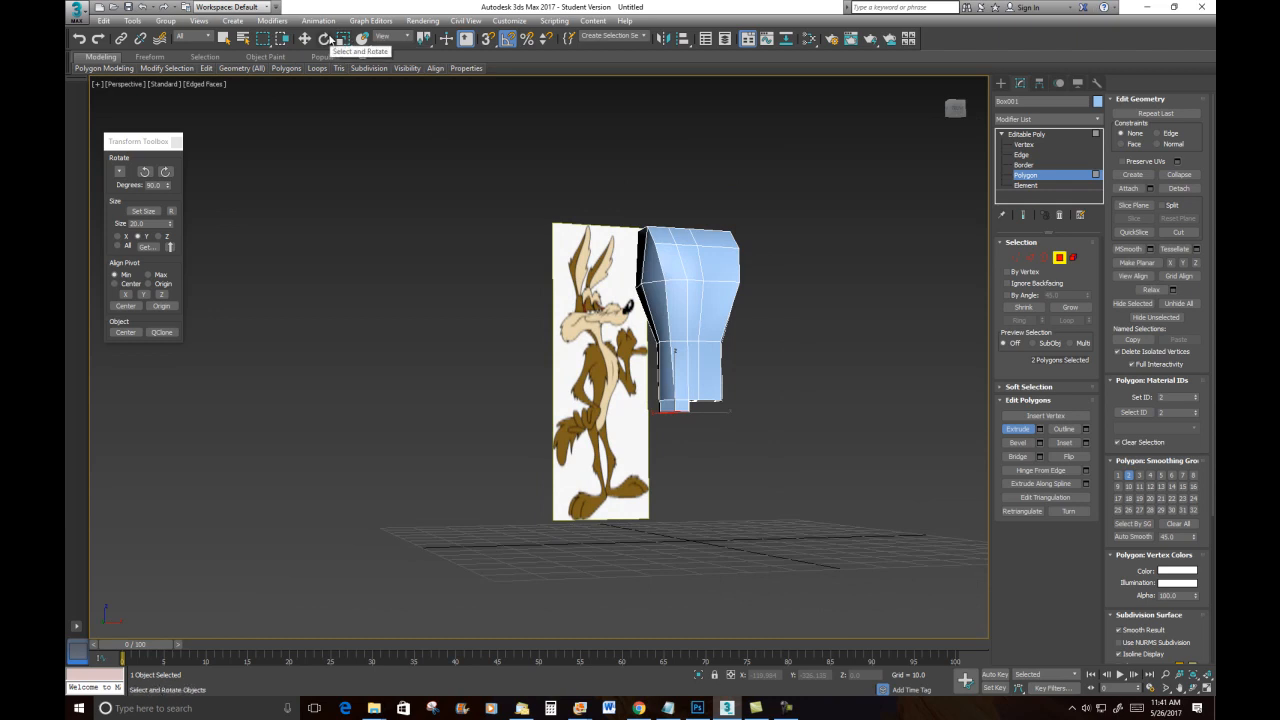
key(w)
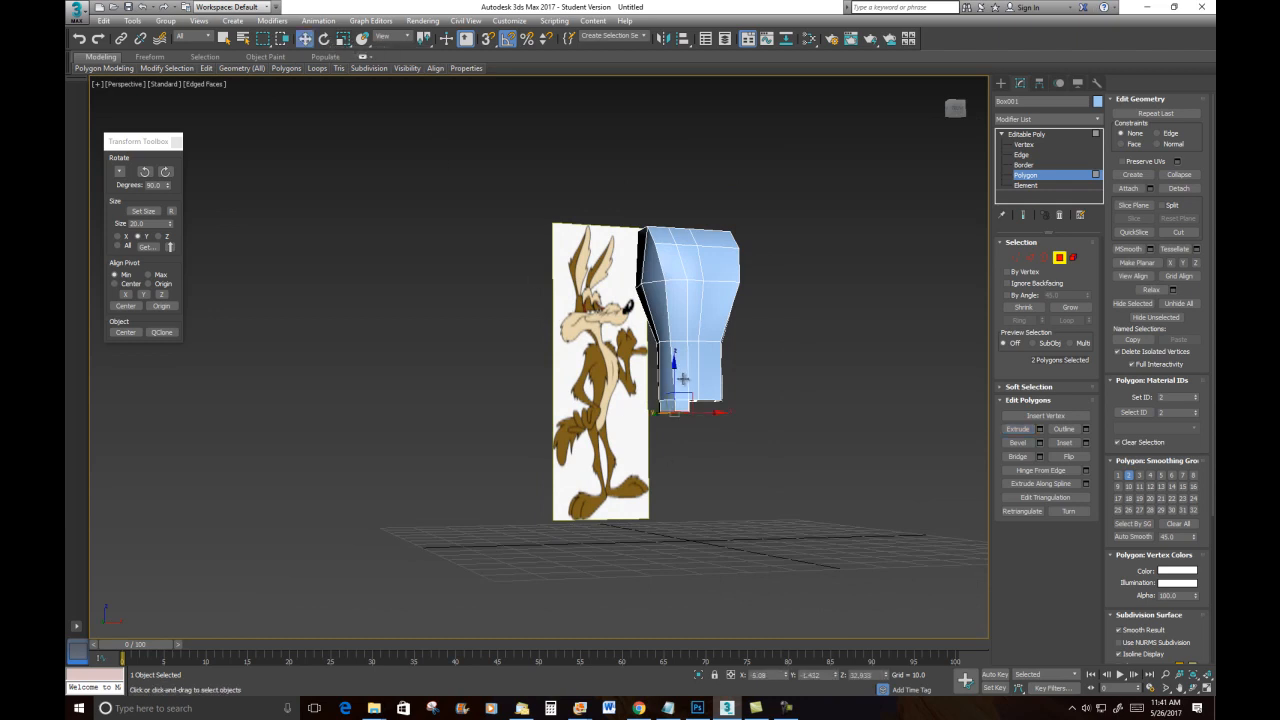
drag(676, 374, 677, 519)
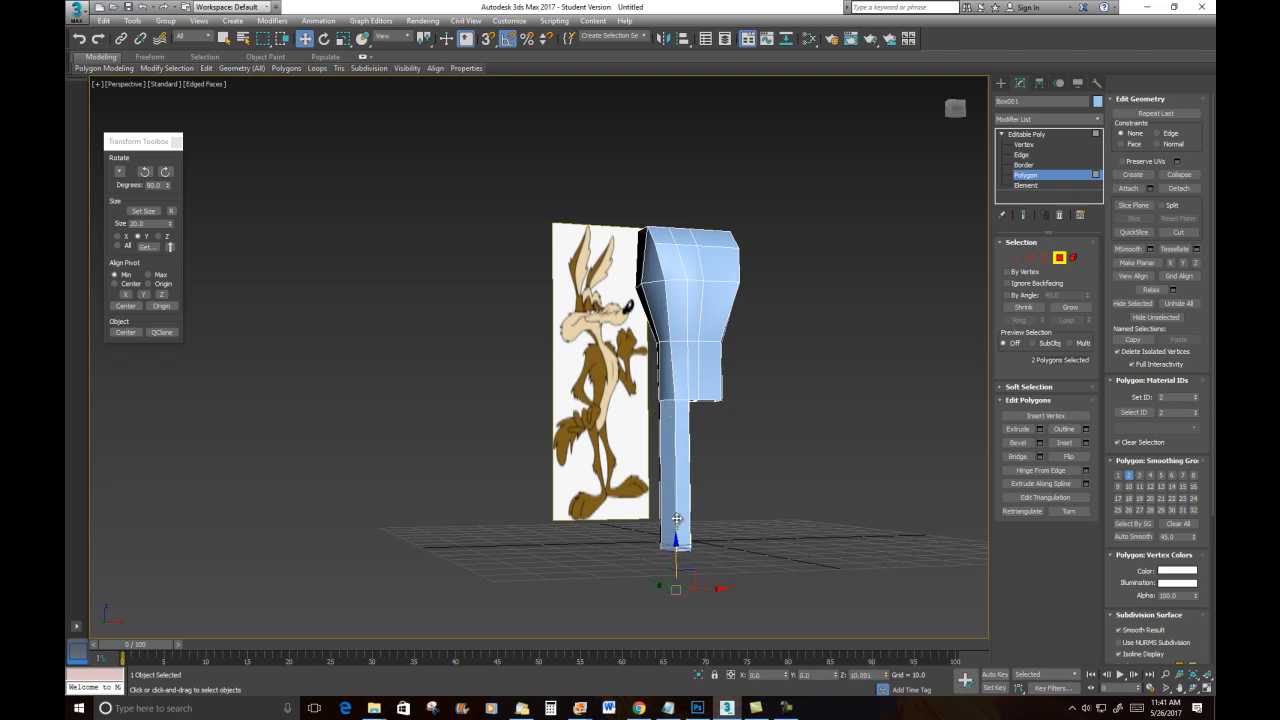
Step: Scale the leg's bottom face smaller in depth and width to taper the leg, and deselect it
alt+middle_drag(782, 496, 836, 492)
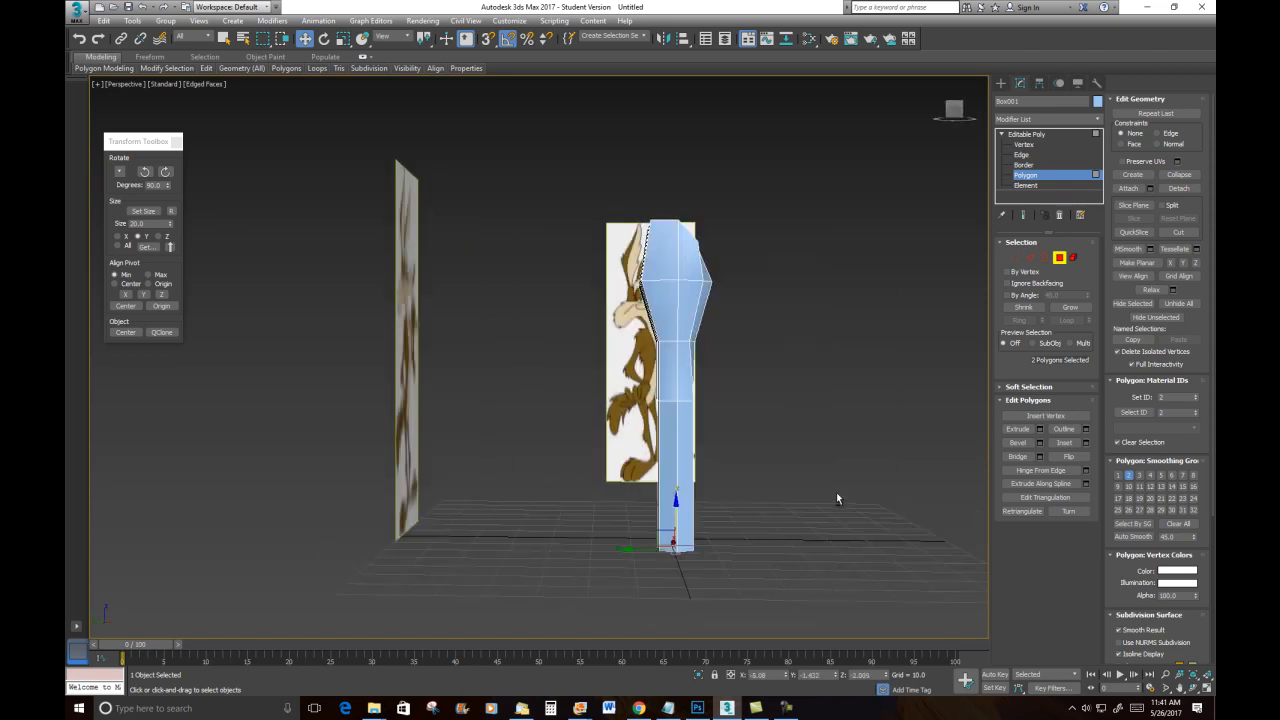
click(342, 39)
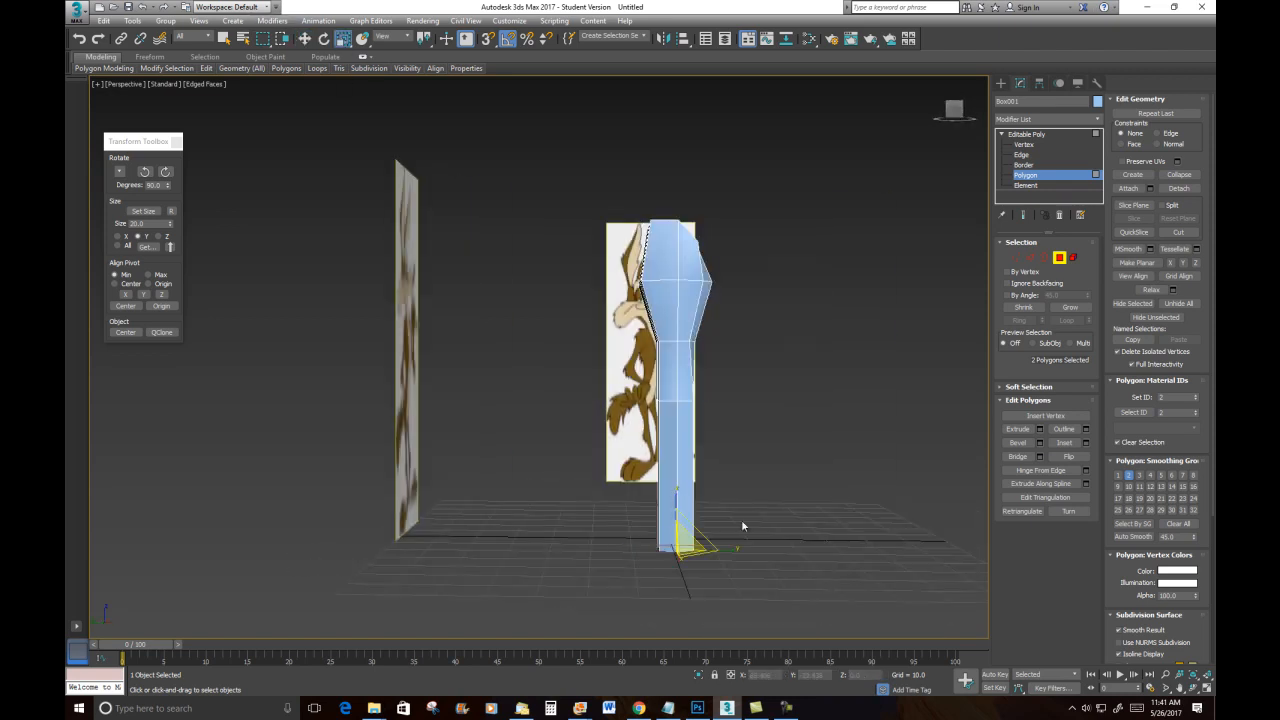
drag(731, 549, 760, 505)
alt+middle_drag(760, 505, 659, 466)
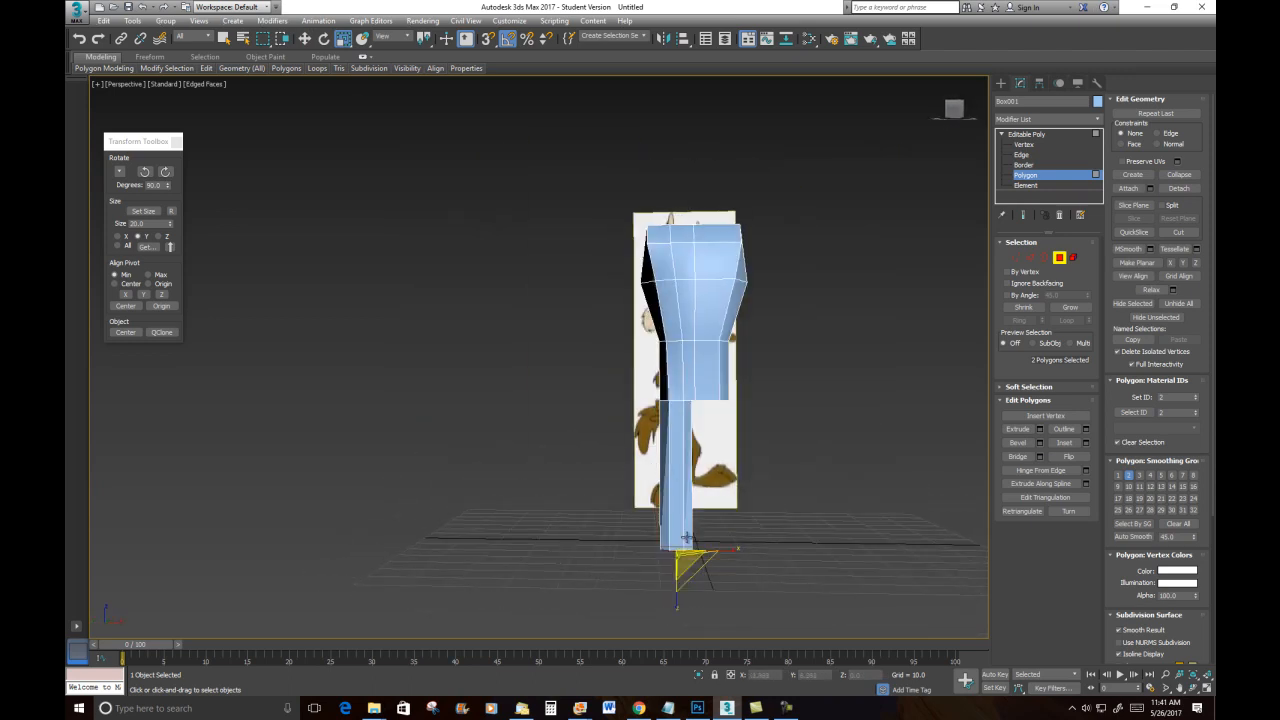
scroll(689, 533, up, 2)
middle_drag(689, 533, 690, 393)
scroll(690, 393, up, 2)
drag(724, 432, 637, 434)
scroll(700, 240, down, 4)
mouse_move(700, 262)
alt+middle_down()
mouse_move(863, 240)
mouse_move(722, 254)
alt+middle_up()
click(549, 183)
Step: Exit polygon editing and move the whole body upward along Z to leave room below the leg
alt+middle_drag(676, 162, 713, 262)
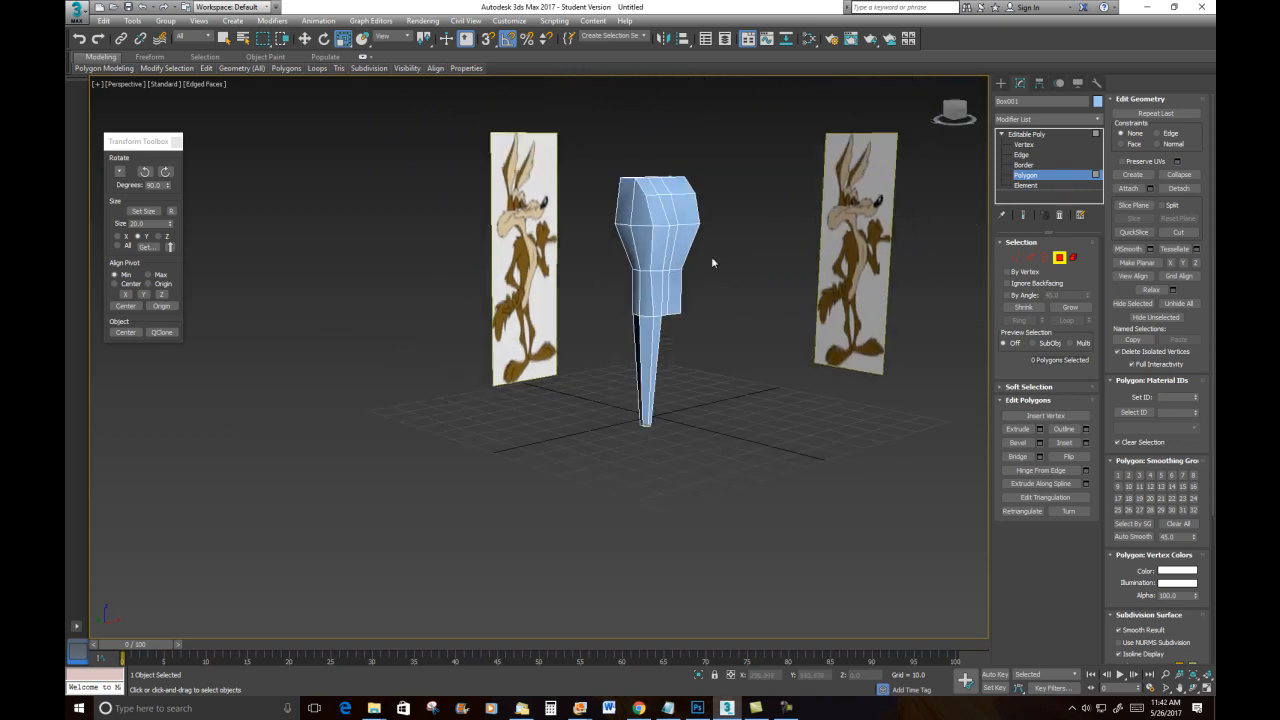
click(1061, 261)
click(1057, 261)
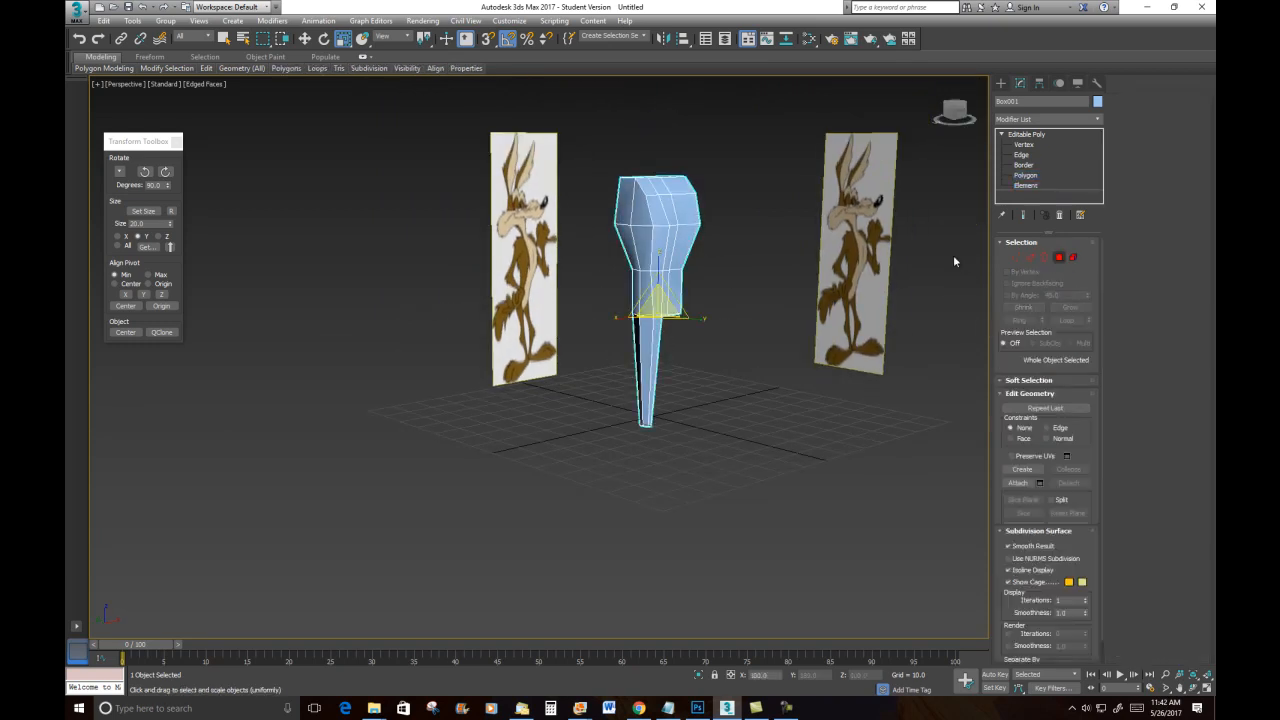
click(305, 38)
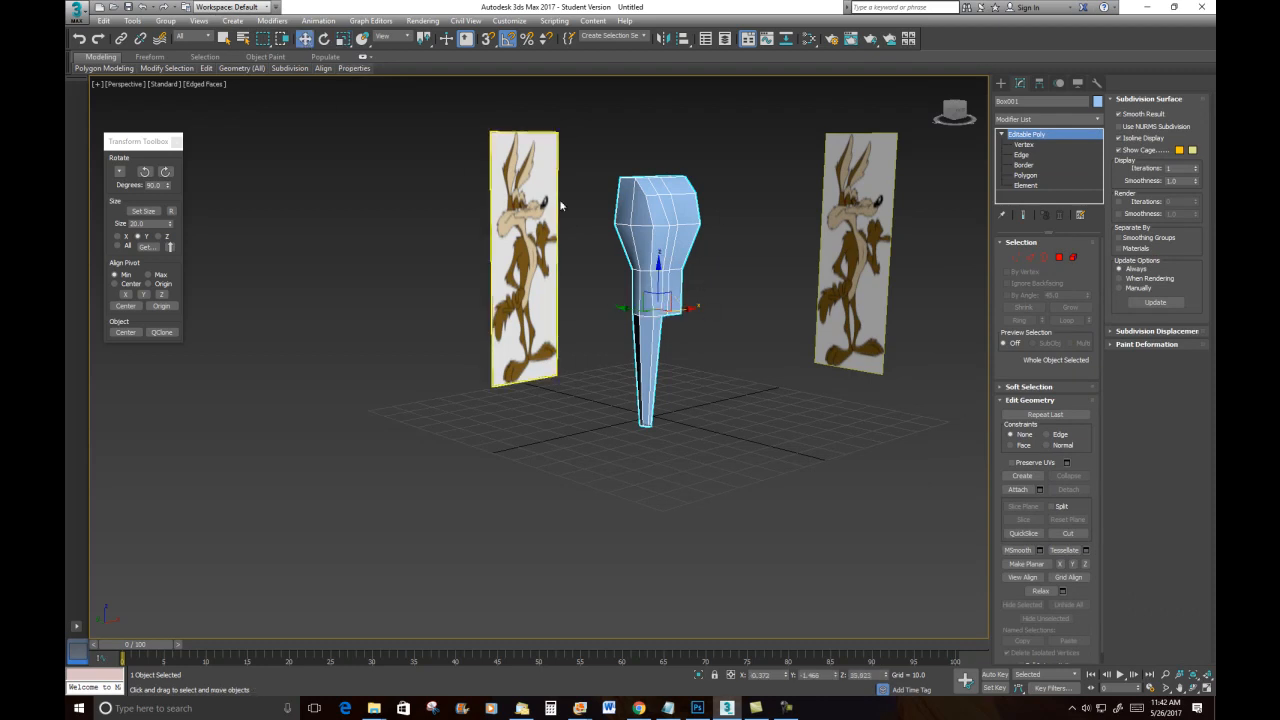
mouse_move(659, 281)
mouse_down()
mouse_move(658, 247)
mouse_move(659, 258)
mouse_up()
alt+middle_drag(699, 329, 679, 391)
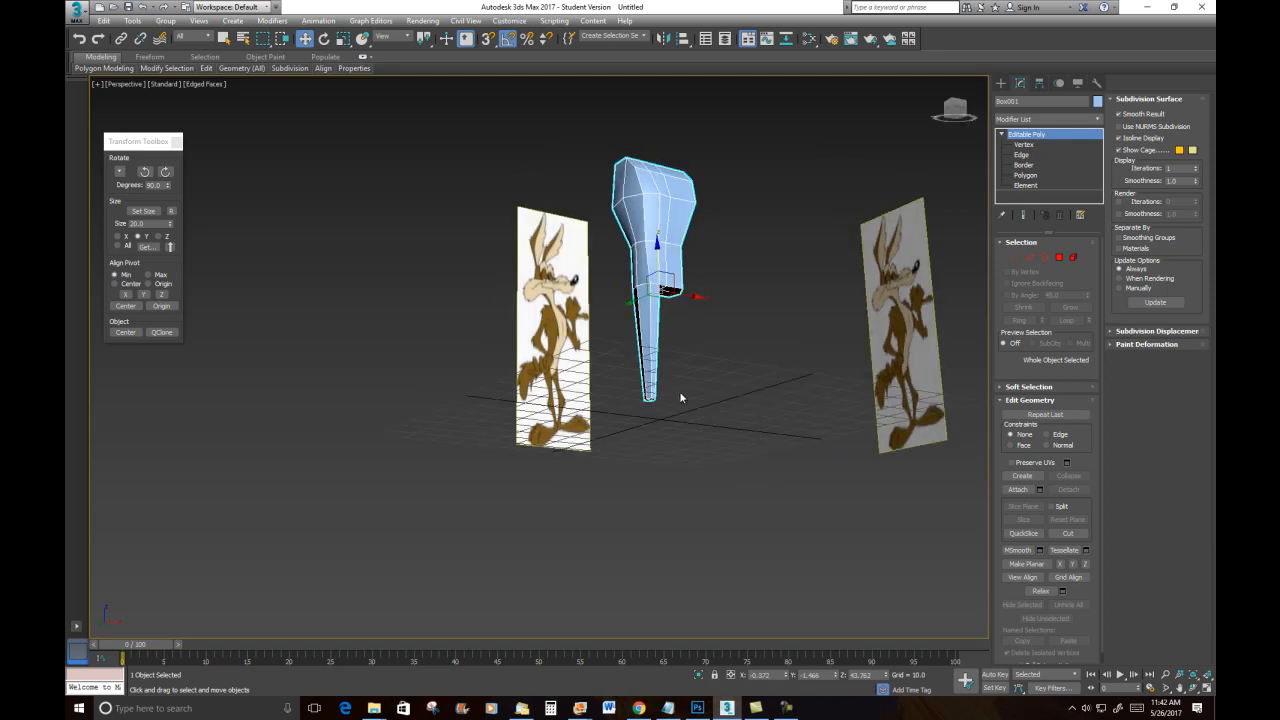
Step: Select the two polygons at the leg's lower end and extrude them a short distance downward for the ankle
scroll(680, 392, up, 5)
click(1059, 257)
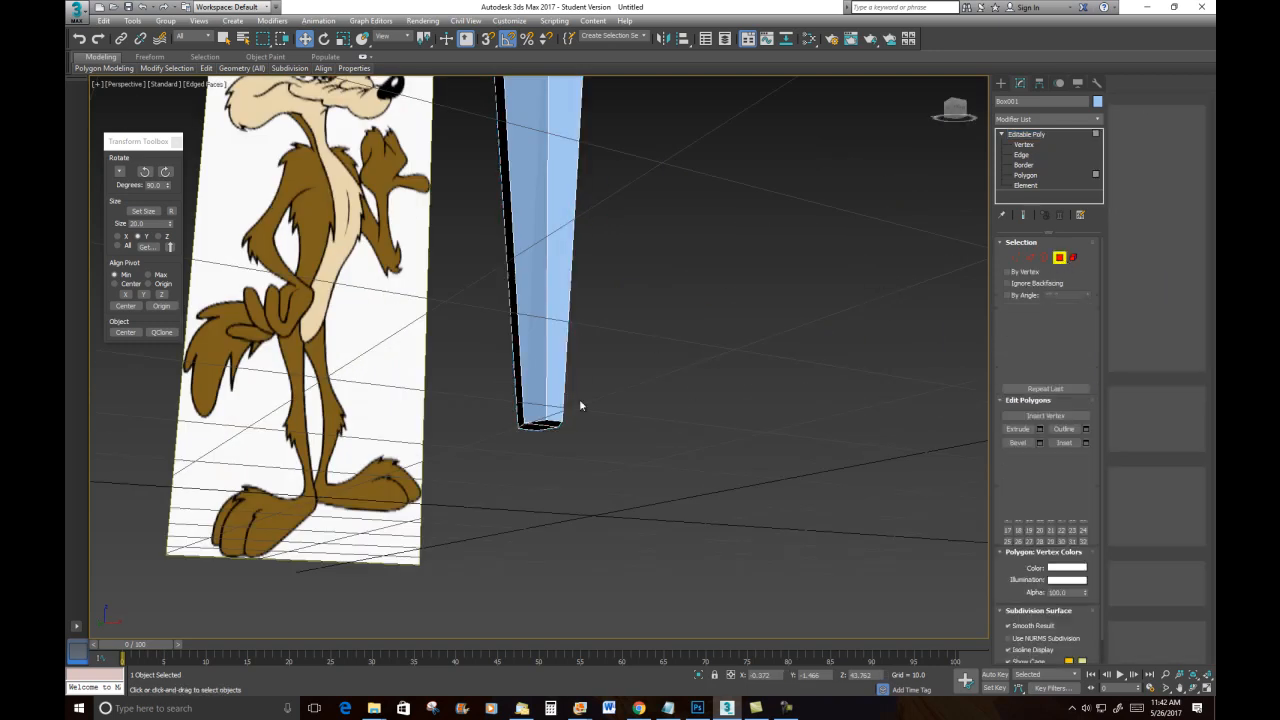
click(557, 424)
ctrl+click(532, 427)
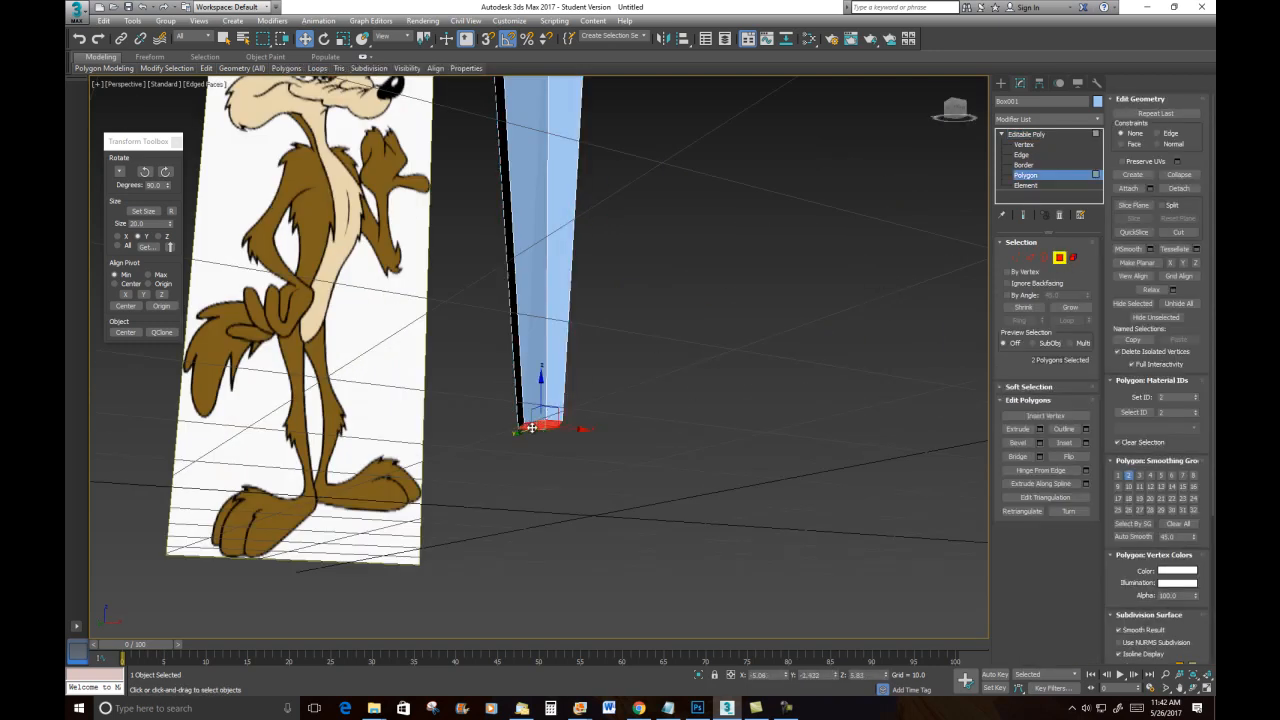
right_click(532, 427)
click(517, 462)
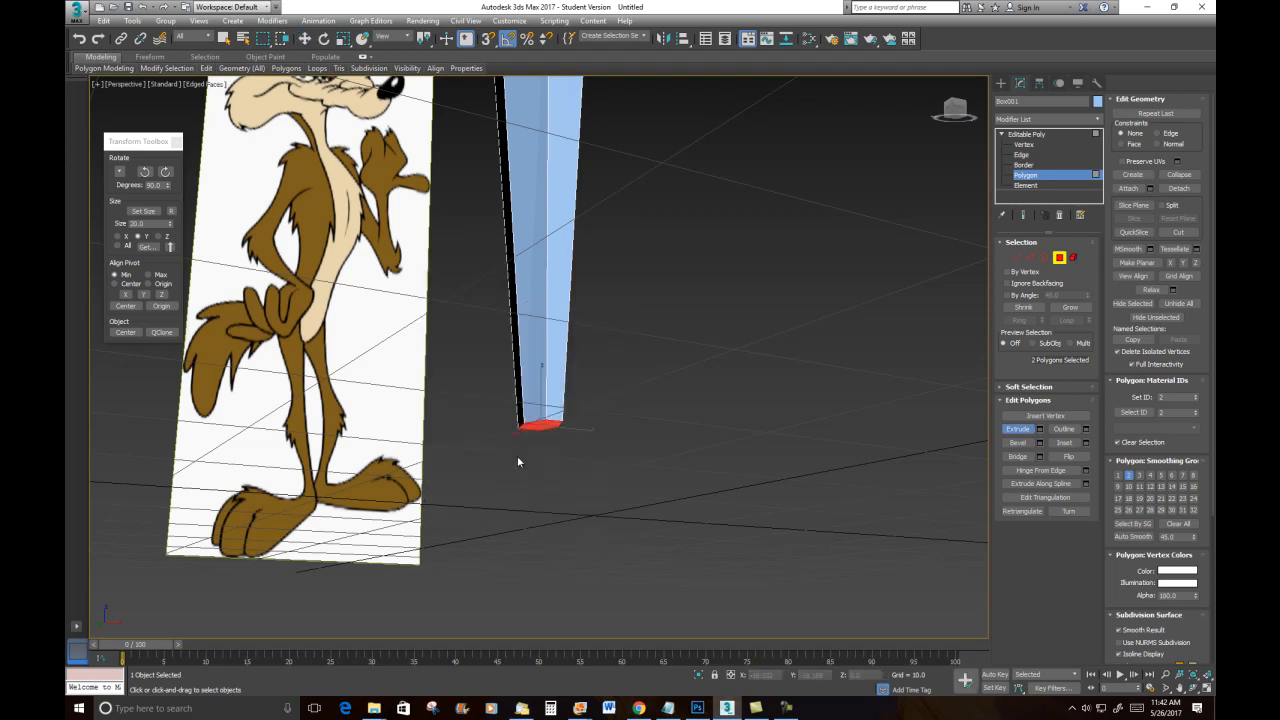
drag(555, 414, 551, 383)
Step: Select the three front polygons of the ankle block and extrude them forward about 6.2 units to start the foot
alt+middle_drag(588, 381, 609, 451)
click(541, 460)
alt+middle_drag(472, 475, 574, 503)
ctrl+click(528, 494)
ctrl+click(543, 481)
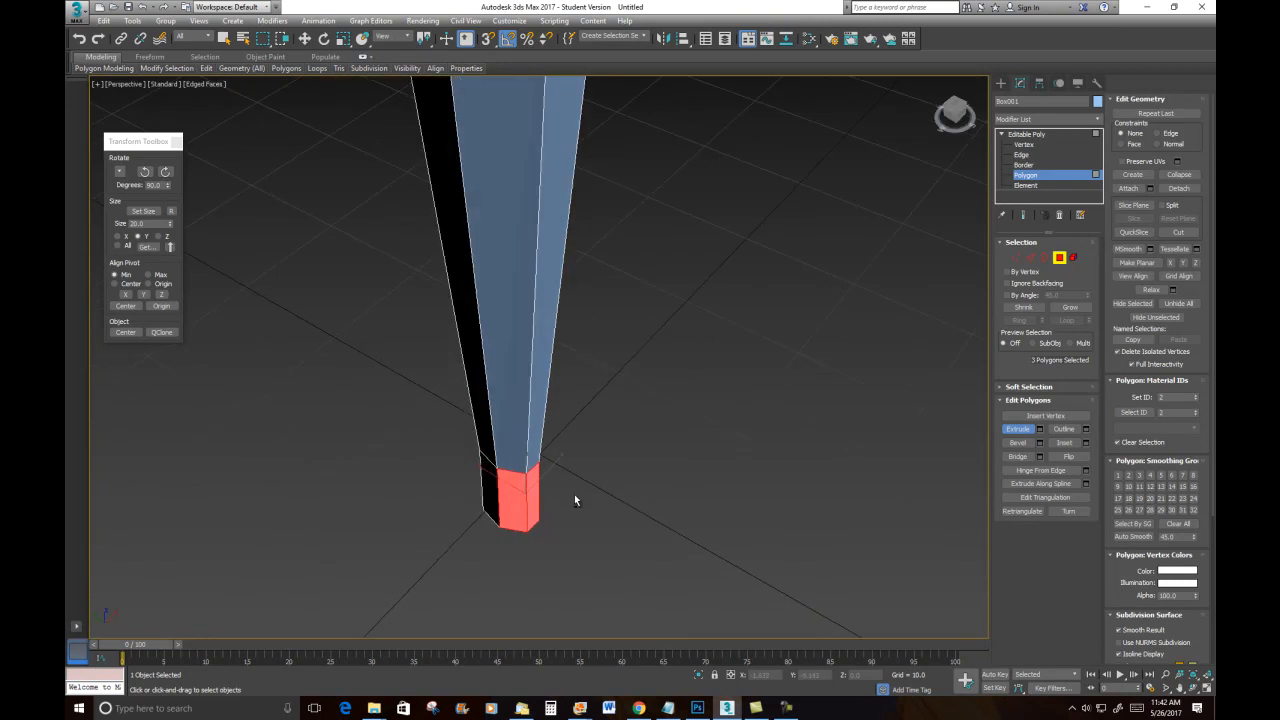
key(w)
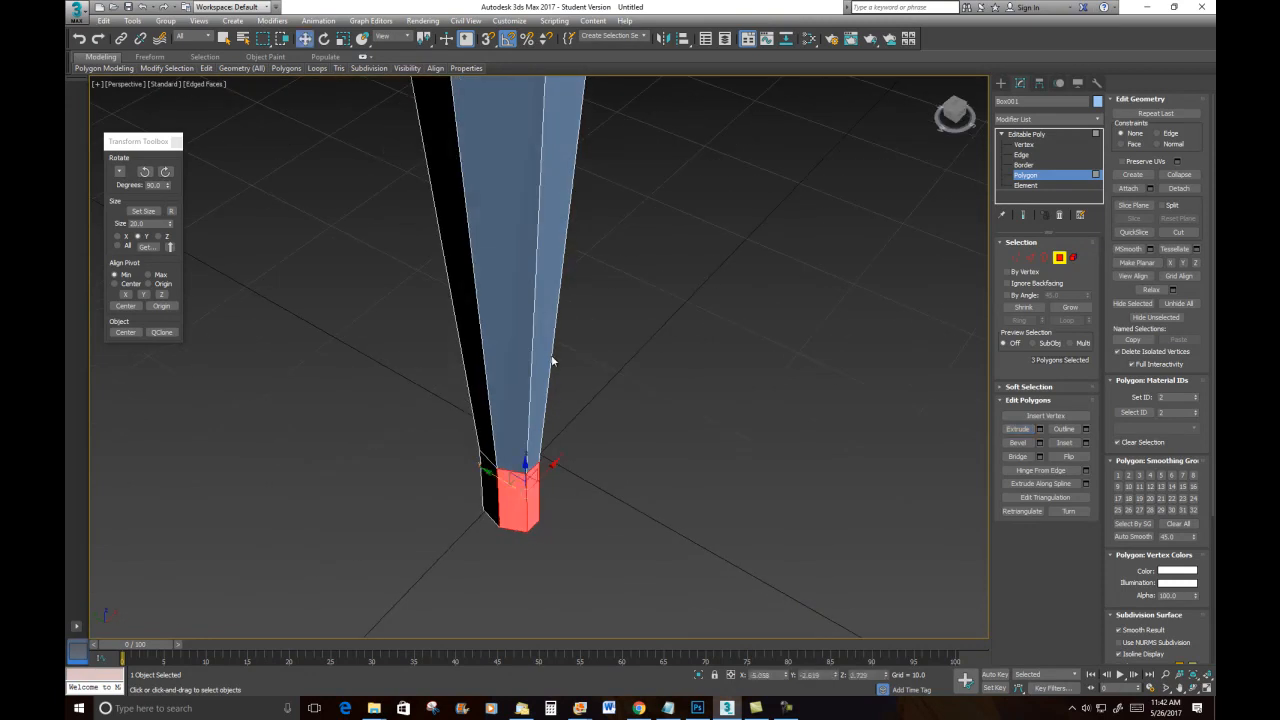
right_click(548, 353)
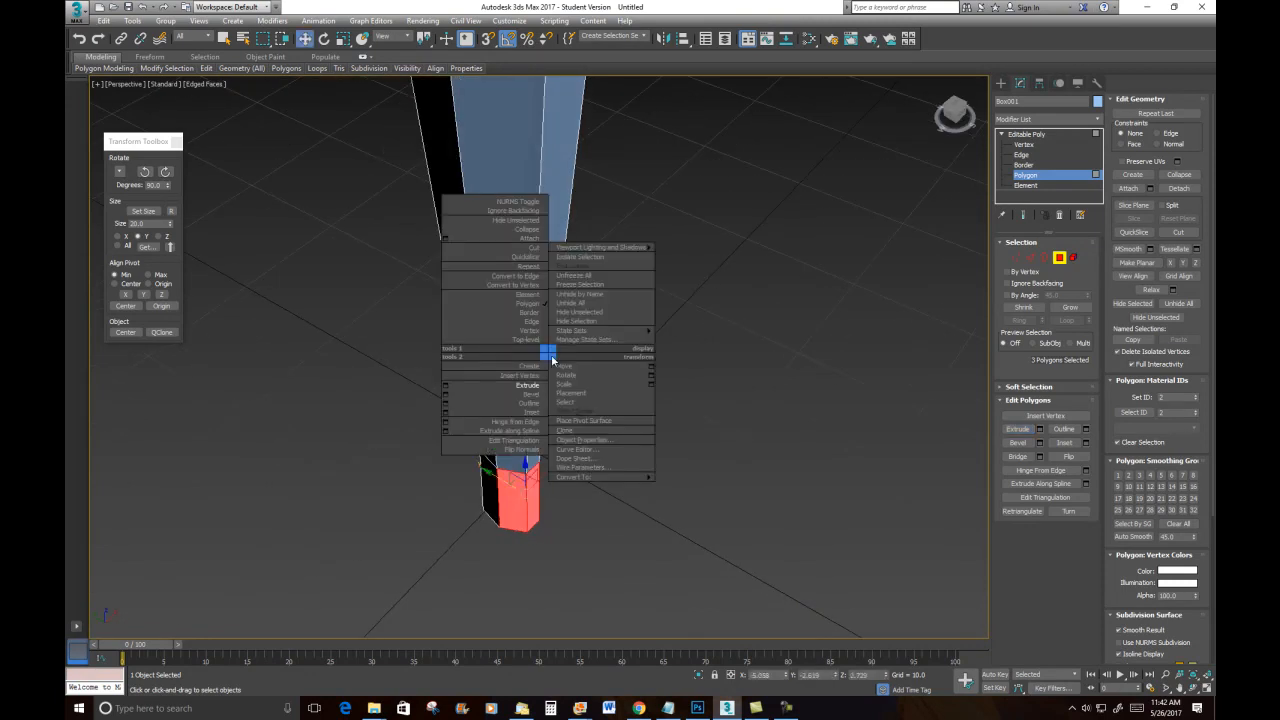
click(446, 388)
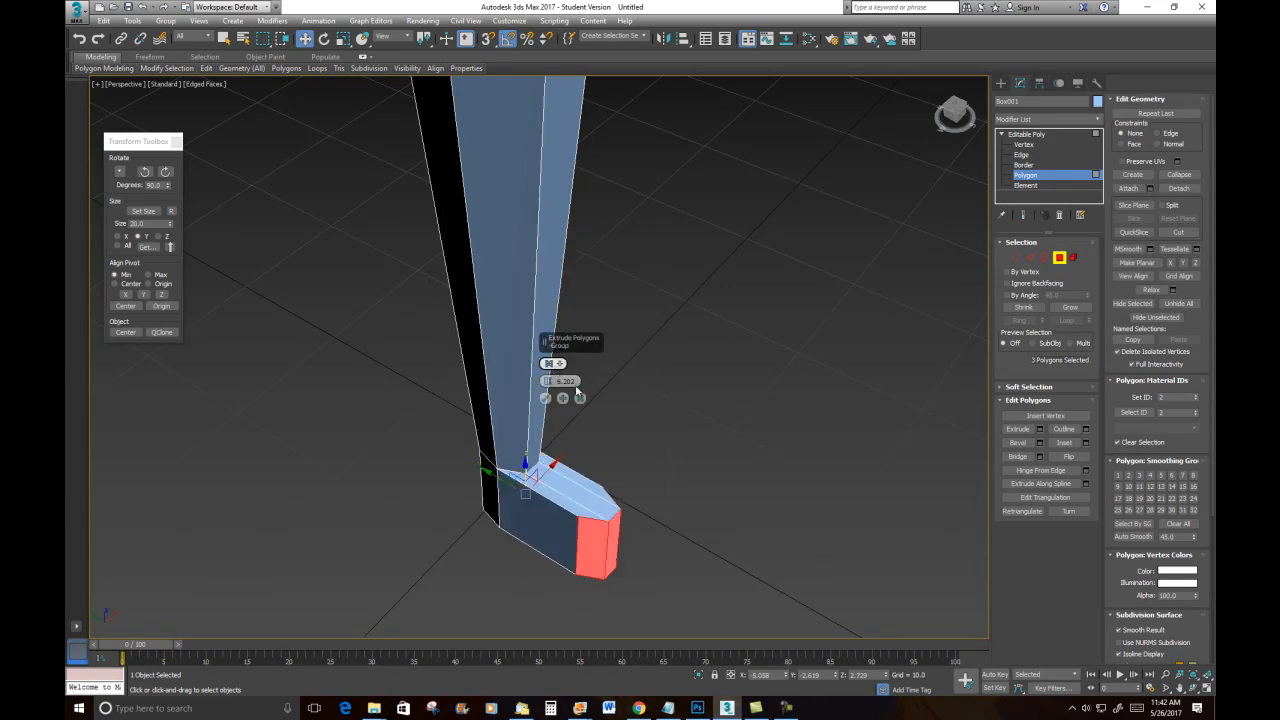
alt+middle_drag(672, 448, 624, 441)
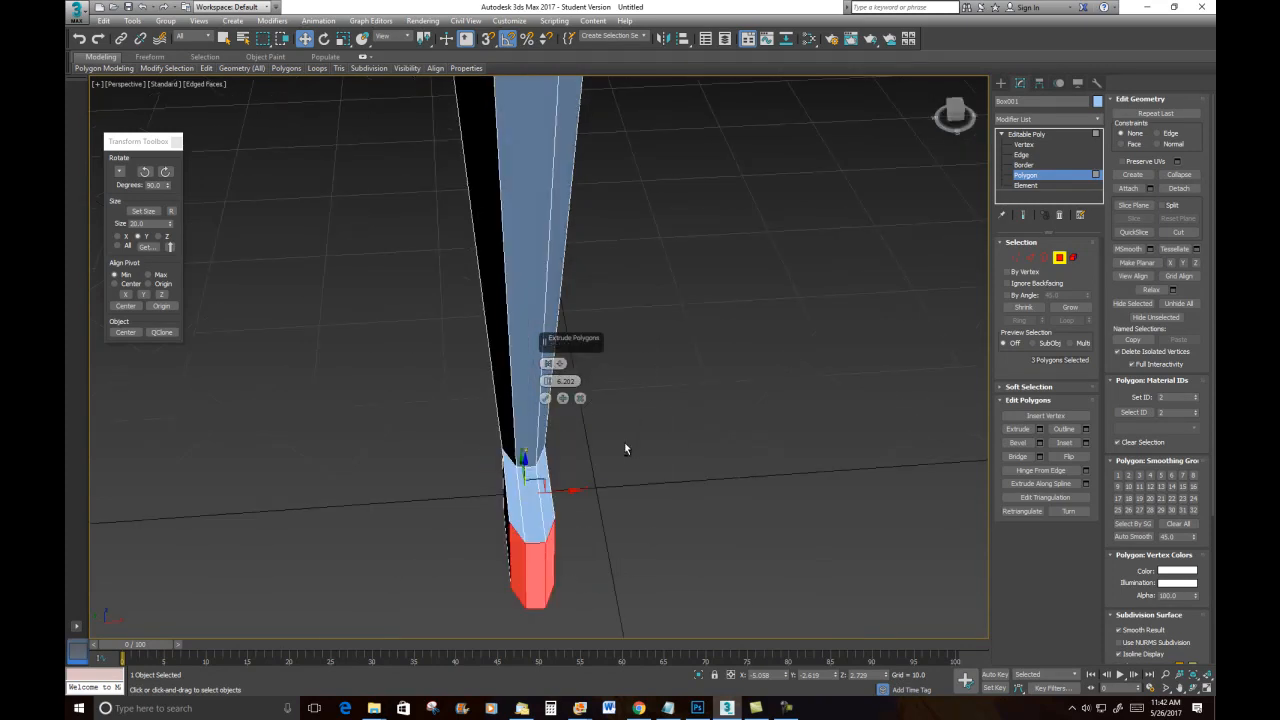
click(560, 363)
click(547, 399)
Step: In vertex mode, lower the upper vertices at the foot's front end and pull the whole front end back toward the ankle
alt+middle_drag(550, 401, 762, 346)
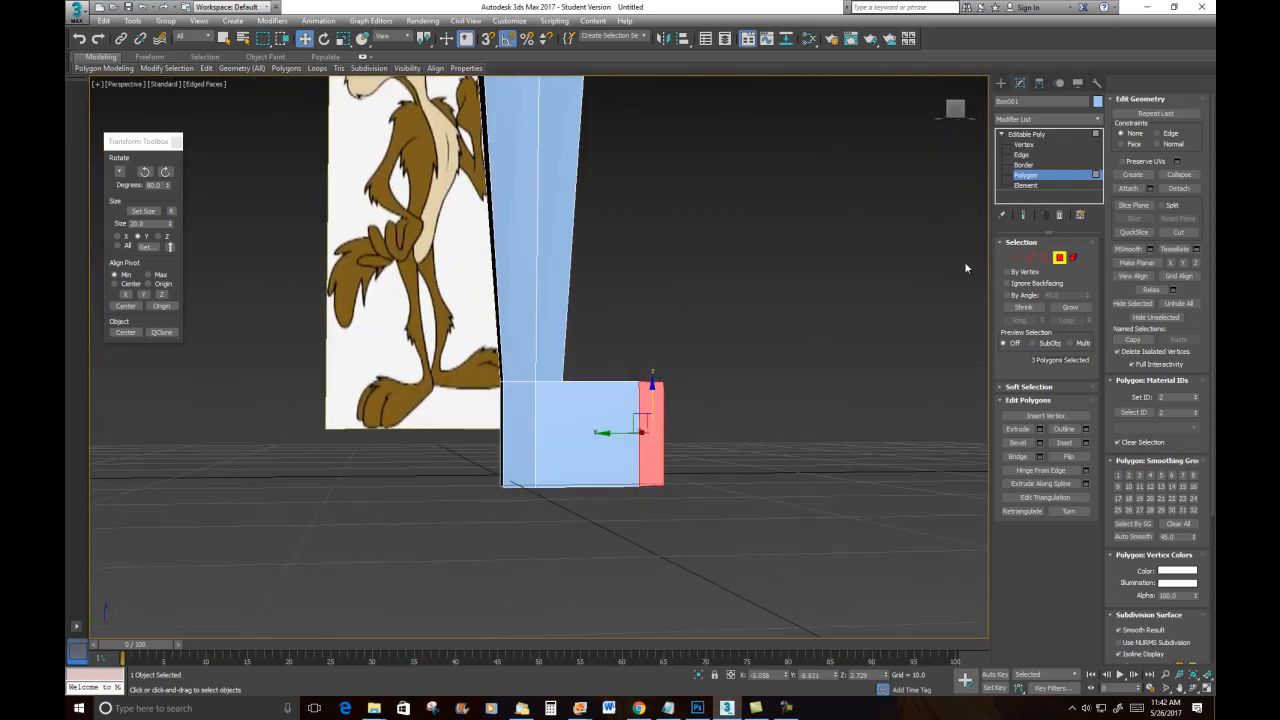
click(1017, 257)
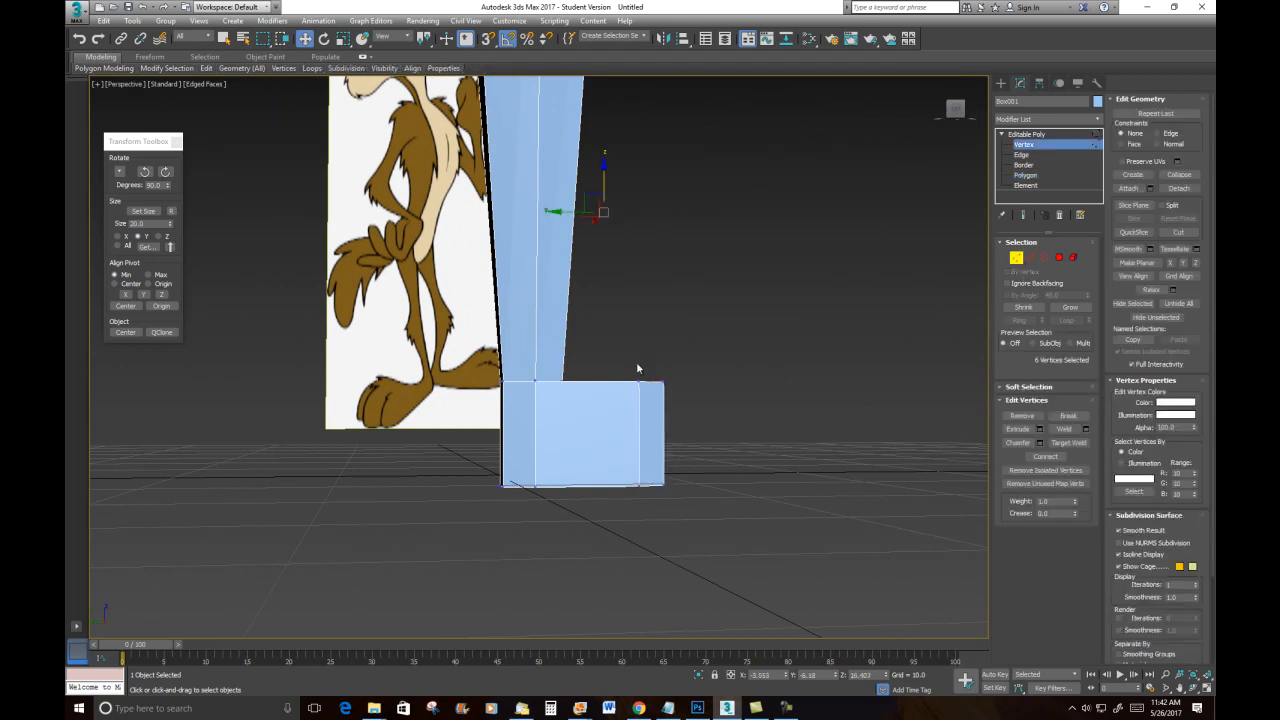
drag(672, 418, 699, 427)
drag(649, 350, 654, 421)
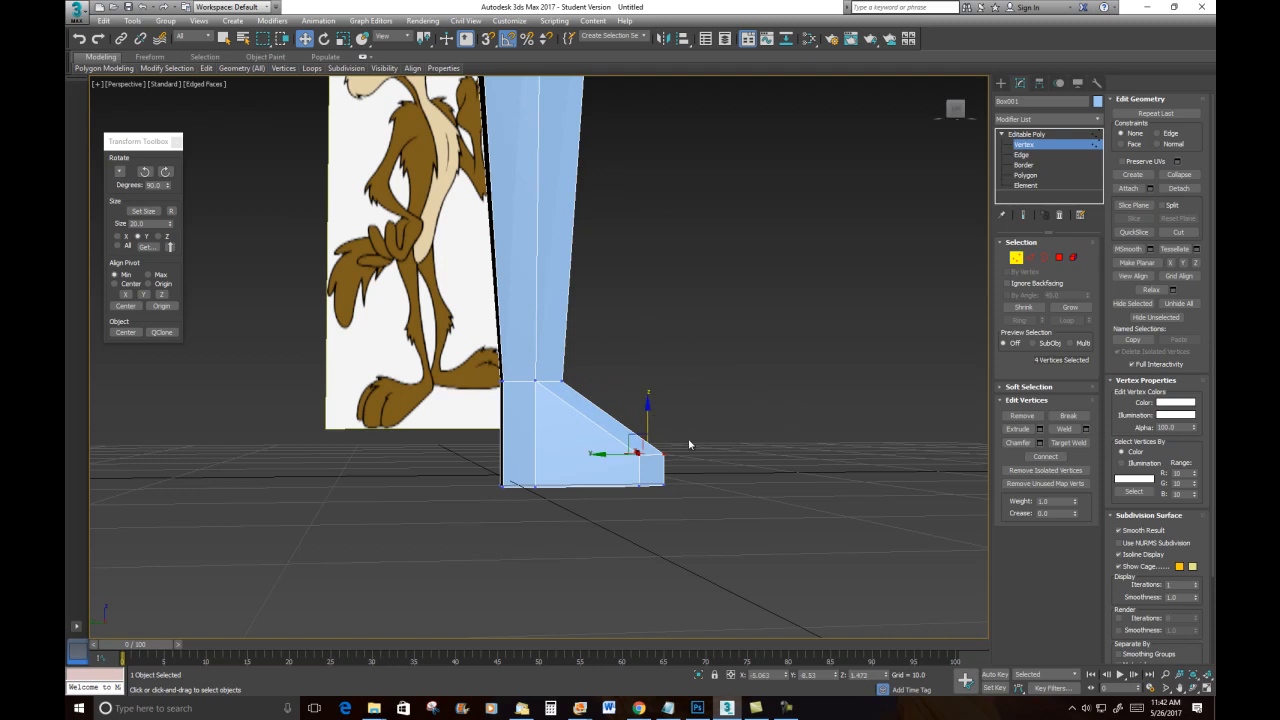
drag(736, 548, 736, 548)
drag(603, 469, 557, 468)
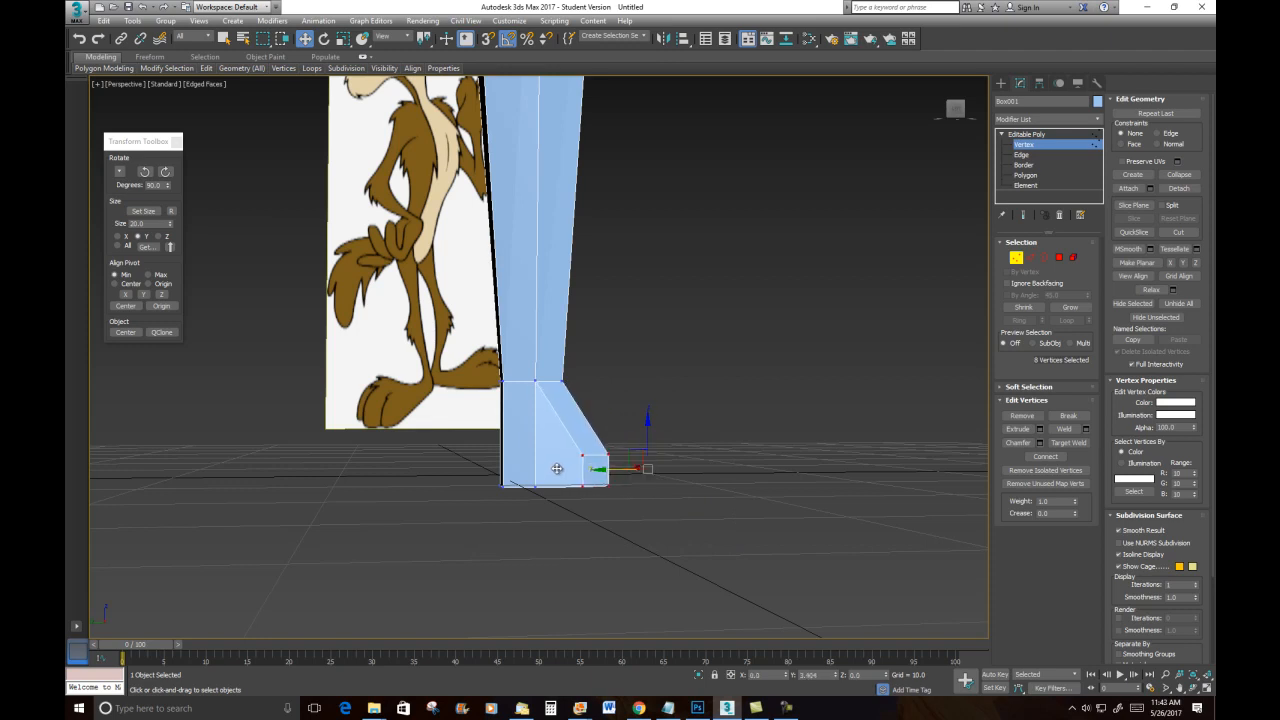
Step: Select the four rear vertices around the top of the ankle and move them down along Z toward the heel
drag(458, 412, 611, 397)
alt+middle_drag(611, 397, 638, 407)
drag(548, 355, 615, 415)
alt+middle_drag(615, 415, 521, 354)
drag(527, 350, 478, 389)
alt+middle_drag(478, 389, 600, 371)
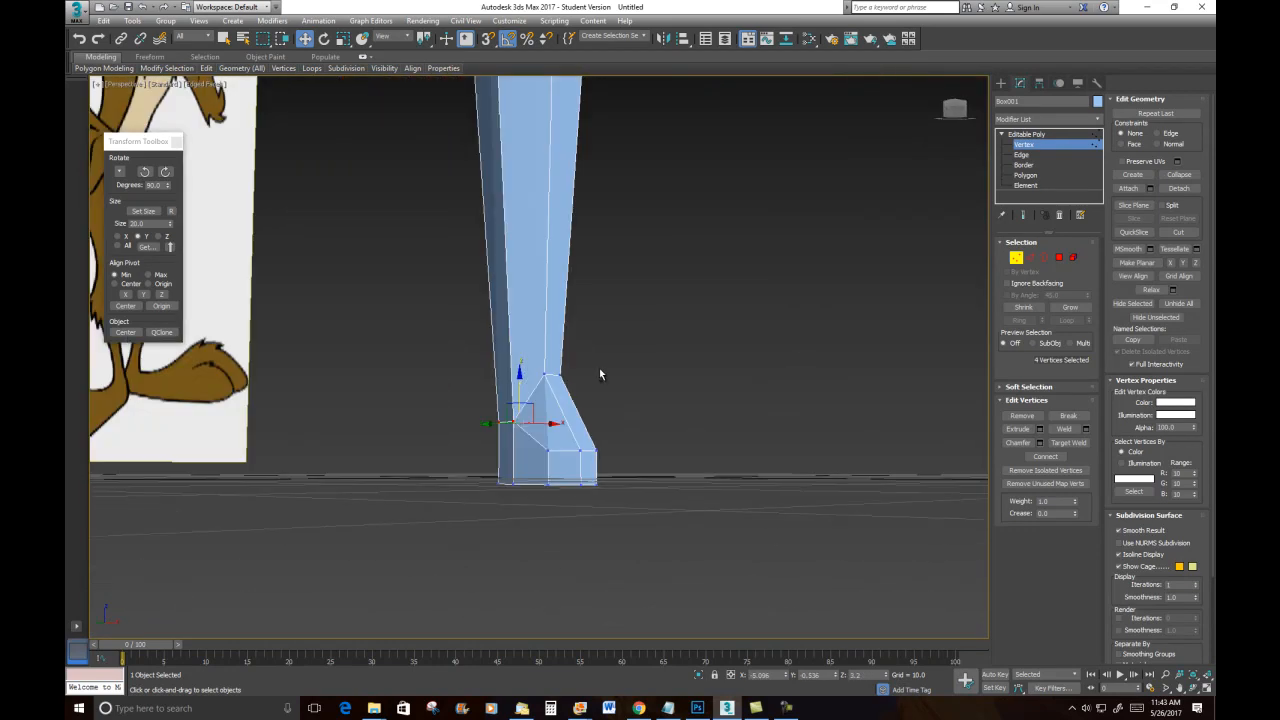
Step: Select all six vertices around the top of the ankle and lower them about 1.1 units along Z
alt+middle_drag(156, 376, 340, 400)
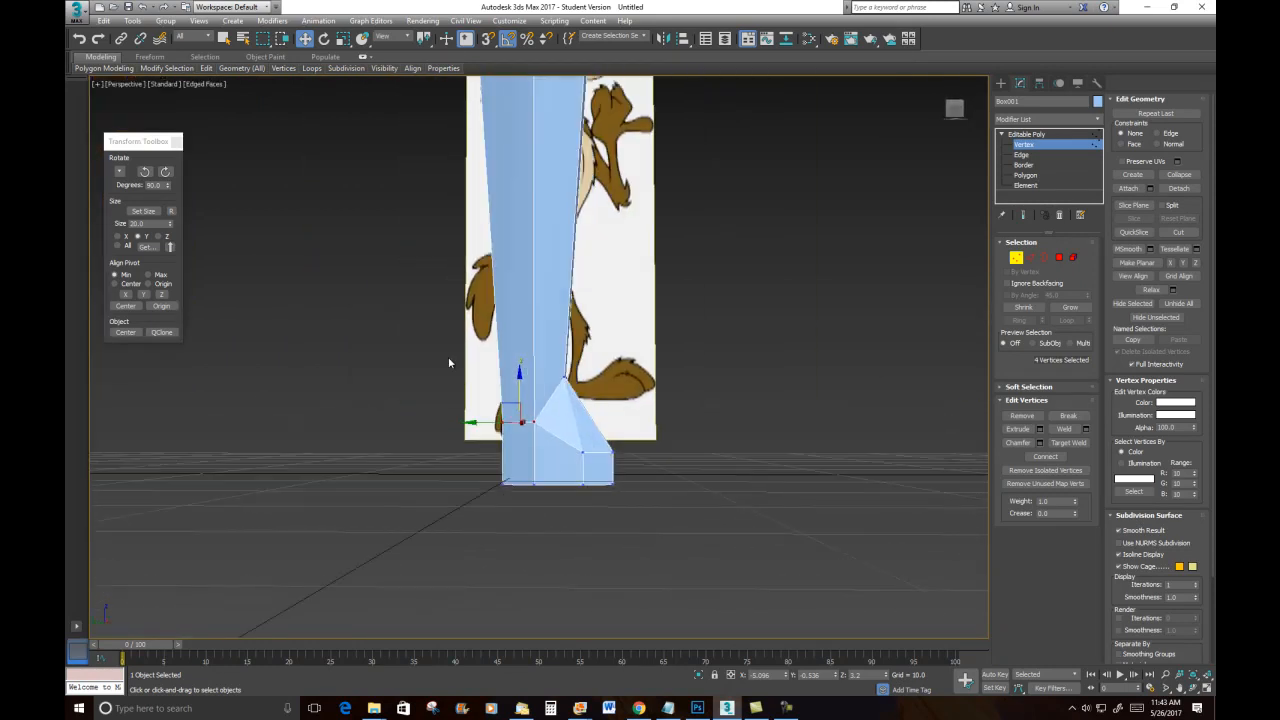
drag(449, 329, 608, 440)
drag(535, 380, 535, 398)
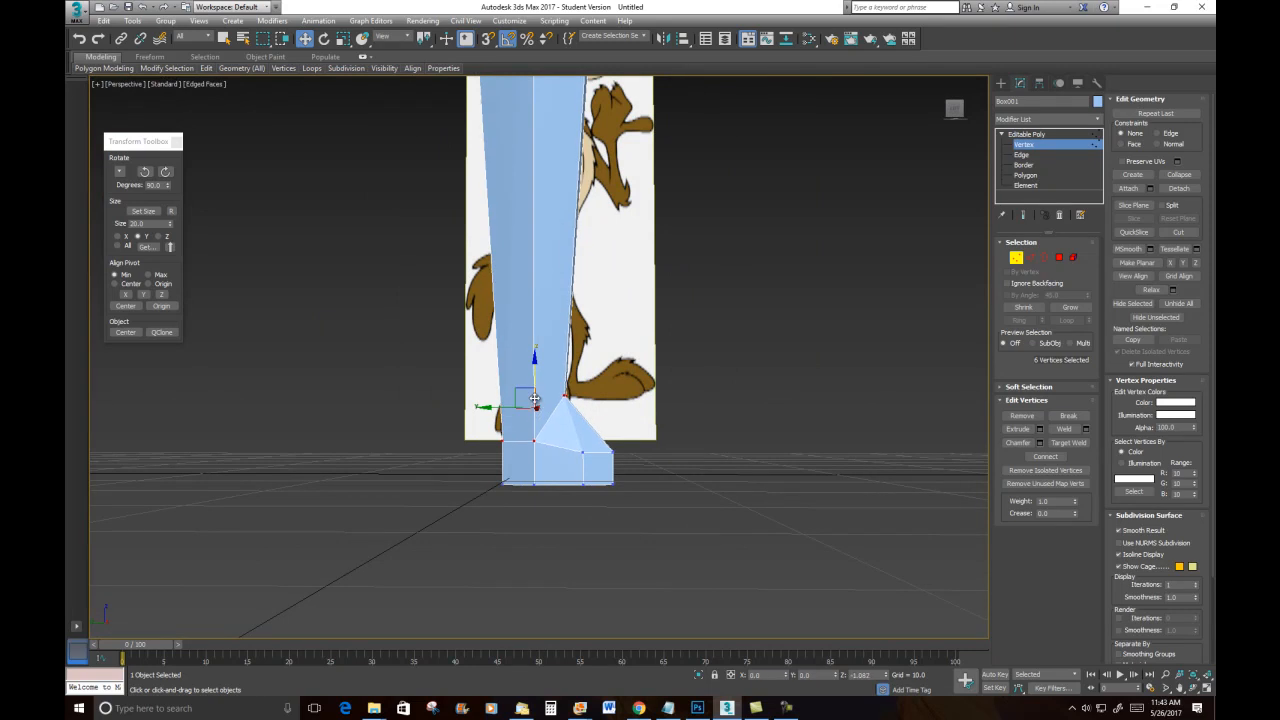
Step: Select the ten vertices at the front of the foot, scale them wider along X, and deselect them
alt+middle_drag(535, 398, 531, 515)
drag(615, 467, 617, 469)
alt+middle_drag(651, 509, 575, 529)
click(343, 38)
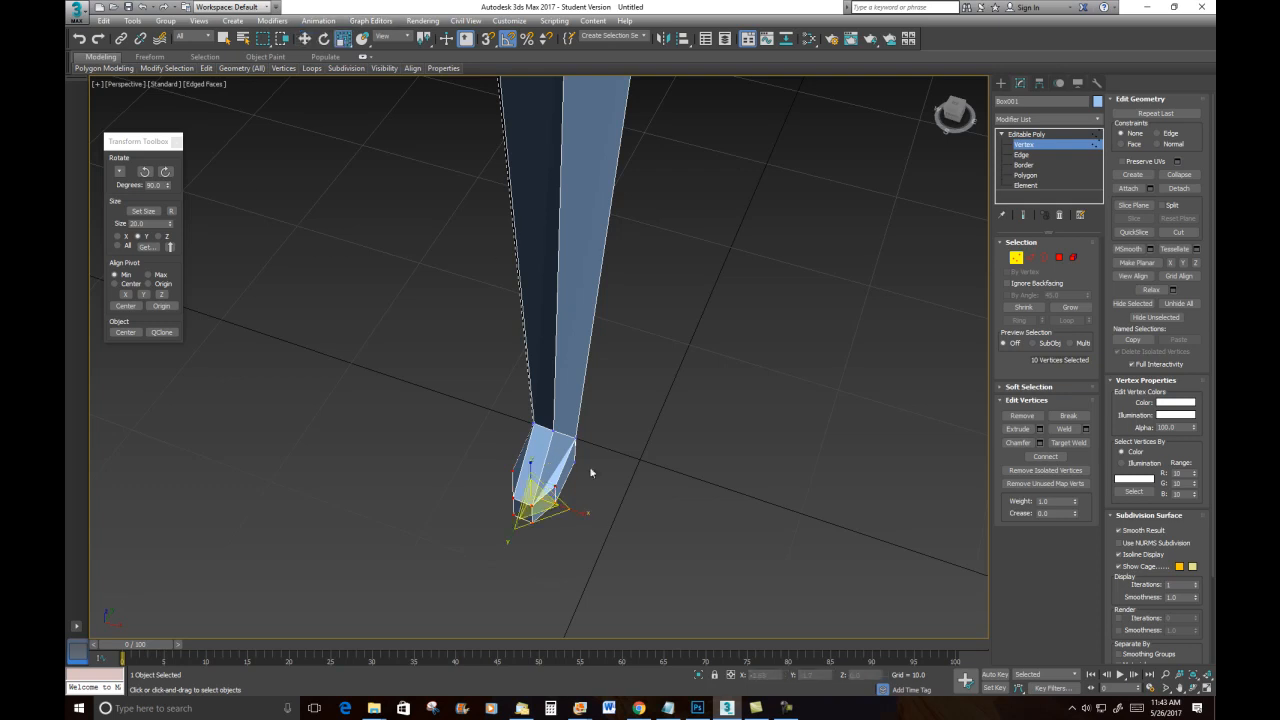
drag(573, 509, 631, 419)
click(559, 511)
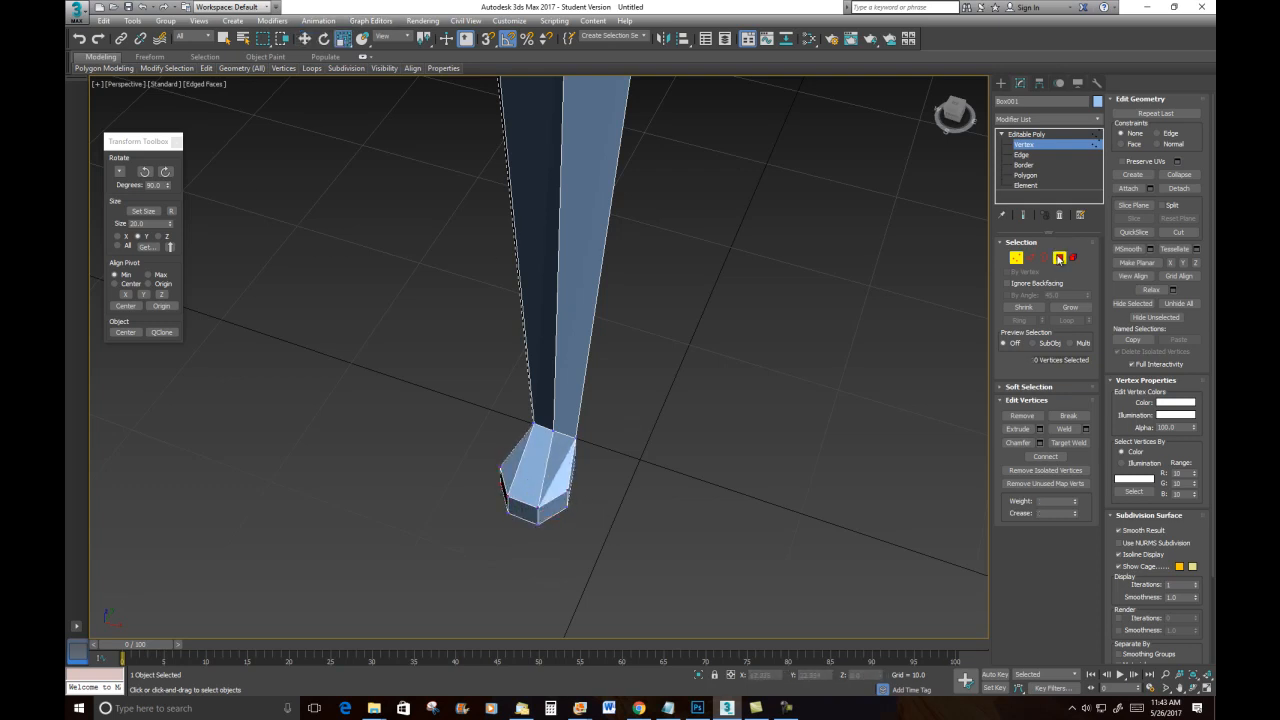
Step: In polygon mode, extrude the foot's three front polygons forward to lengthen the foot
click(1059, 258)
alt+middle_drag(525, 513, 660, 479)
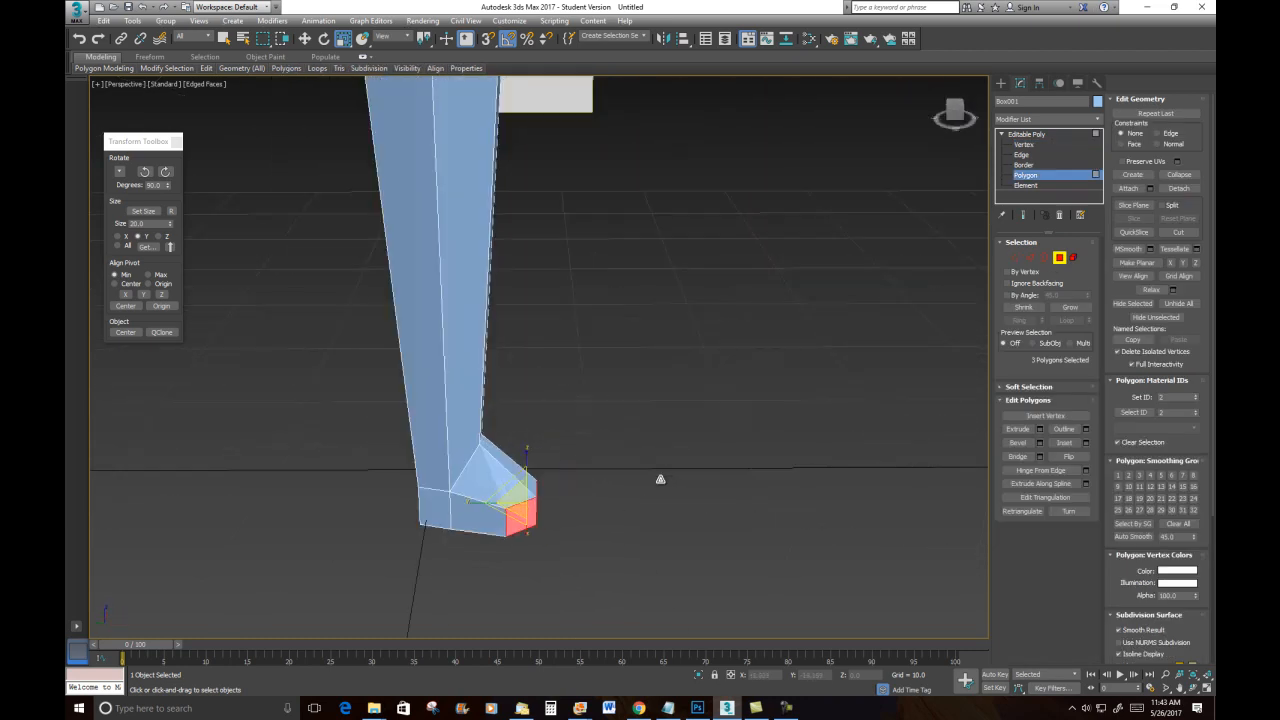
right_click(527, 507)
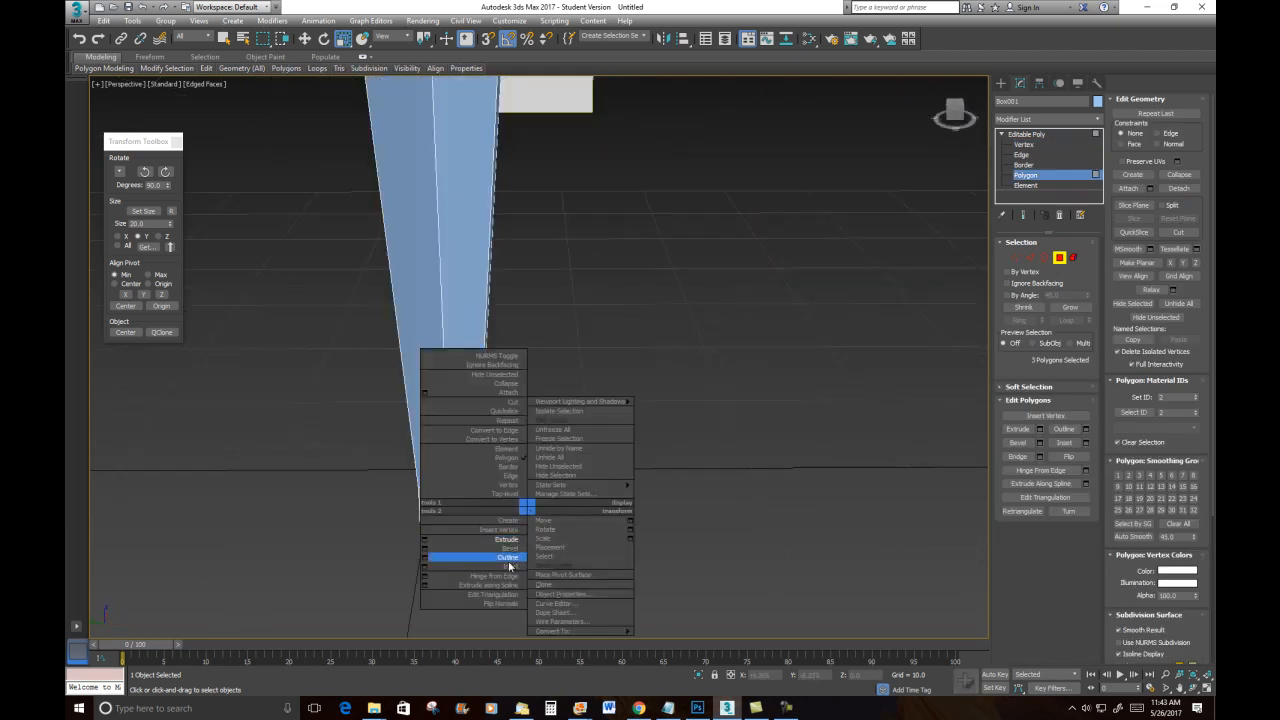
click(511, 549)
mouse_move(534, 503)
mouse_down()
mouse_move(507, 461)
mouse_move(531, 489)
mouse_move(537, 480)
mouse_up()
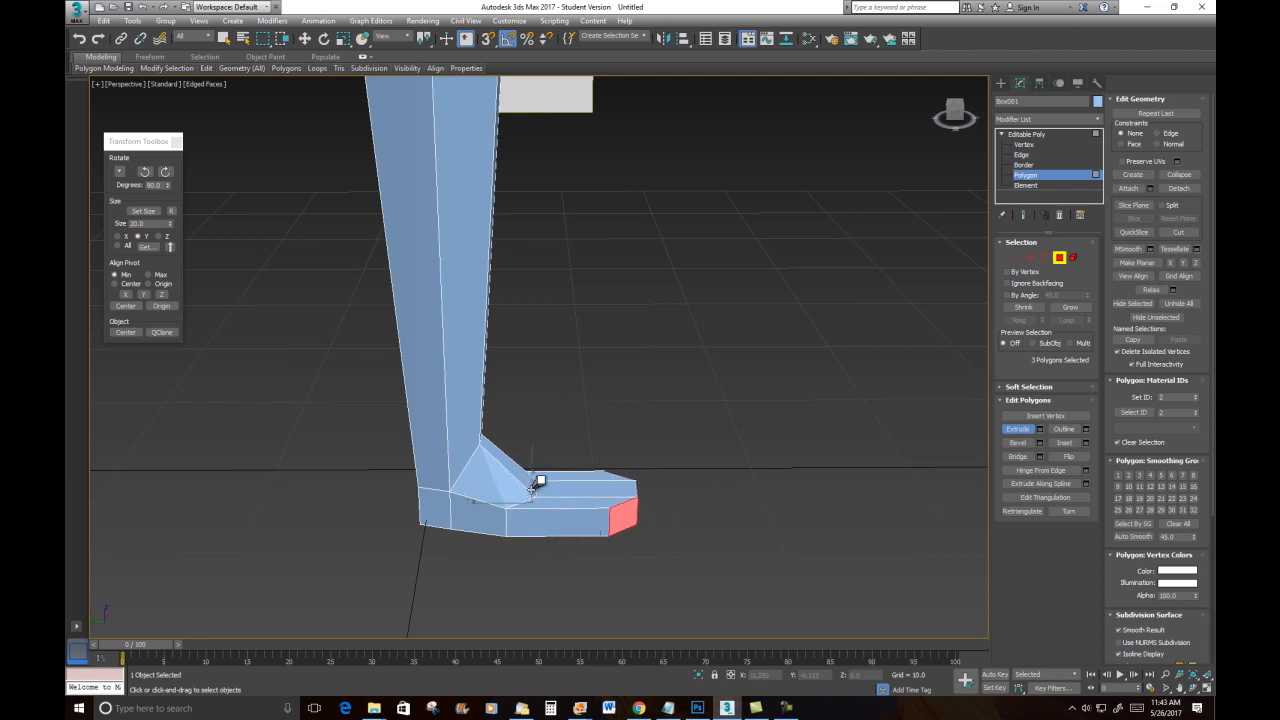
Step: Scale the three polygons at the toe end to 145% along X to widen the front of the foot
alt+middle_drag(625, 494, 549, 558)
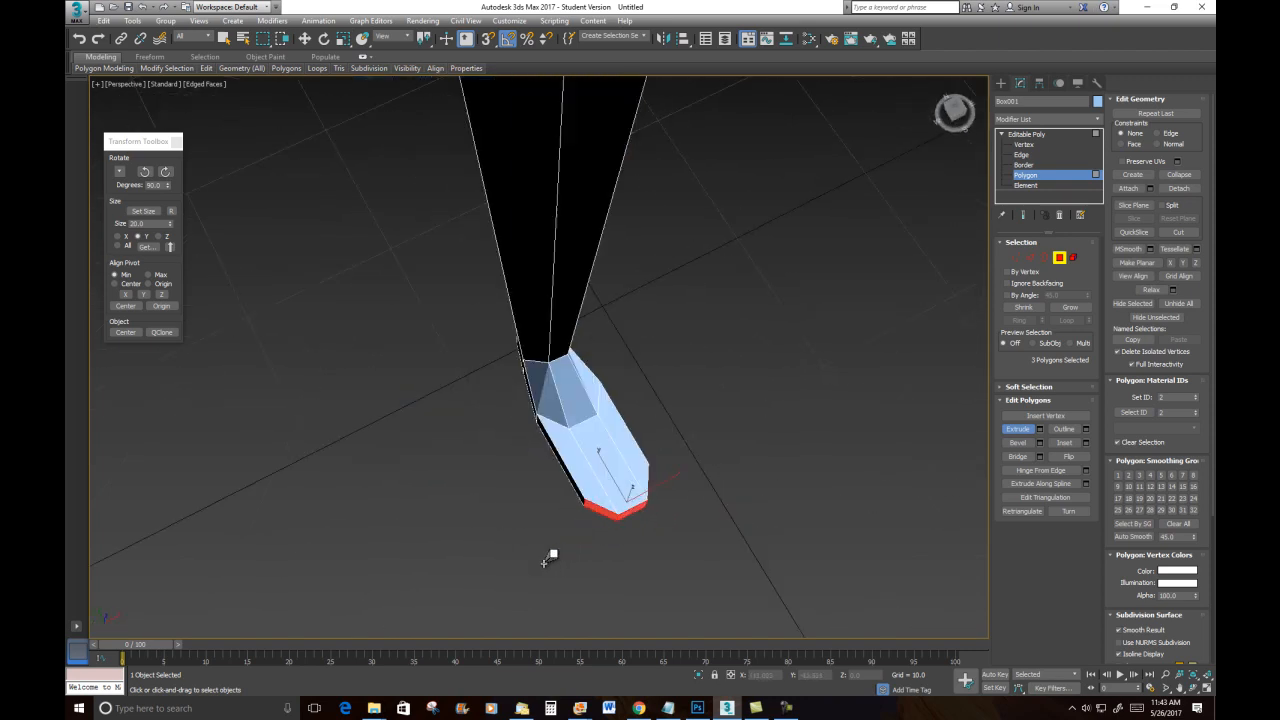
click(342, 38)
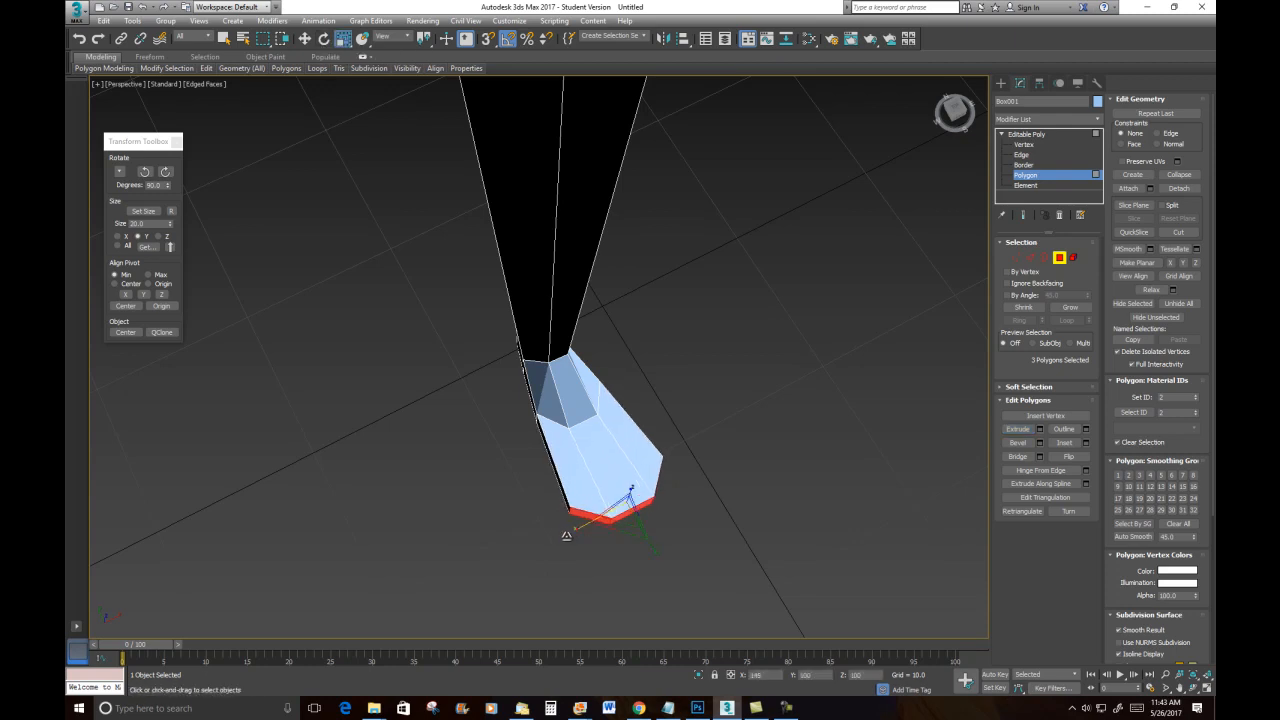
alt+middle_drag(600, 510, 709, 360)
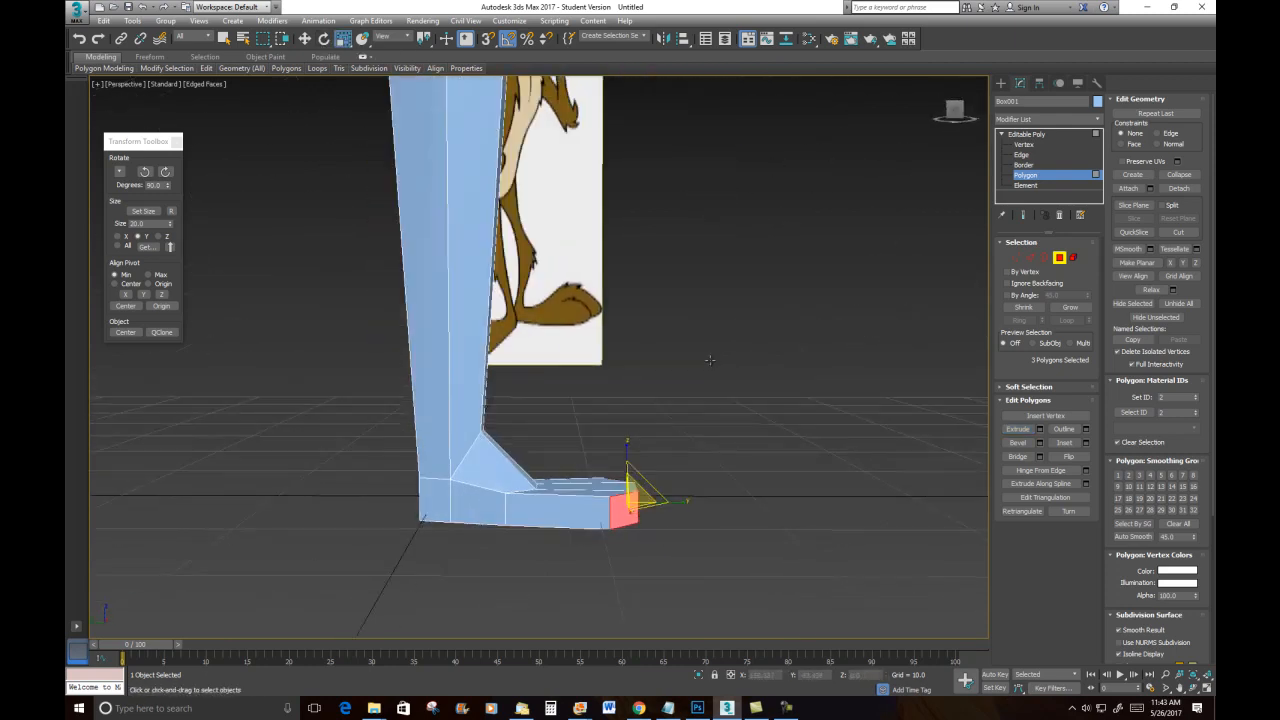
Step: Select the middle edge where the instep meets the top of the foot, raise it along Z and move it back toward the ankle
scroll(581, 431, up, 5)
middle_drag(581, 431, 714, 353)
alt+middle_drag(689, 401, 771, 346)
click(1031, 258)
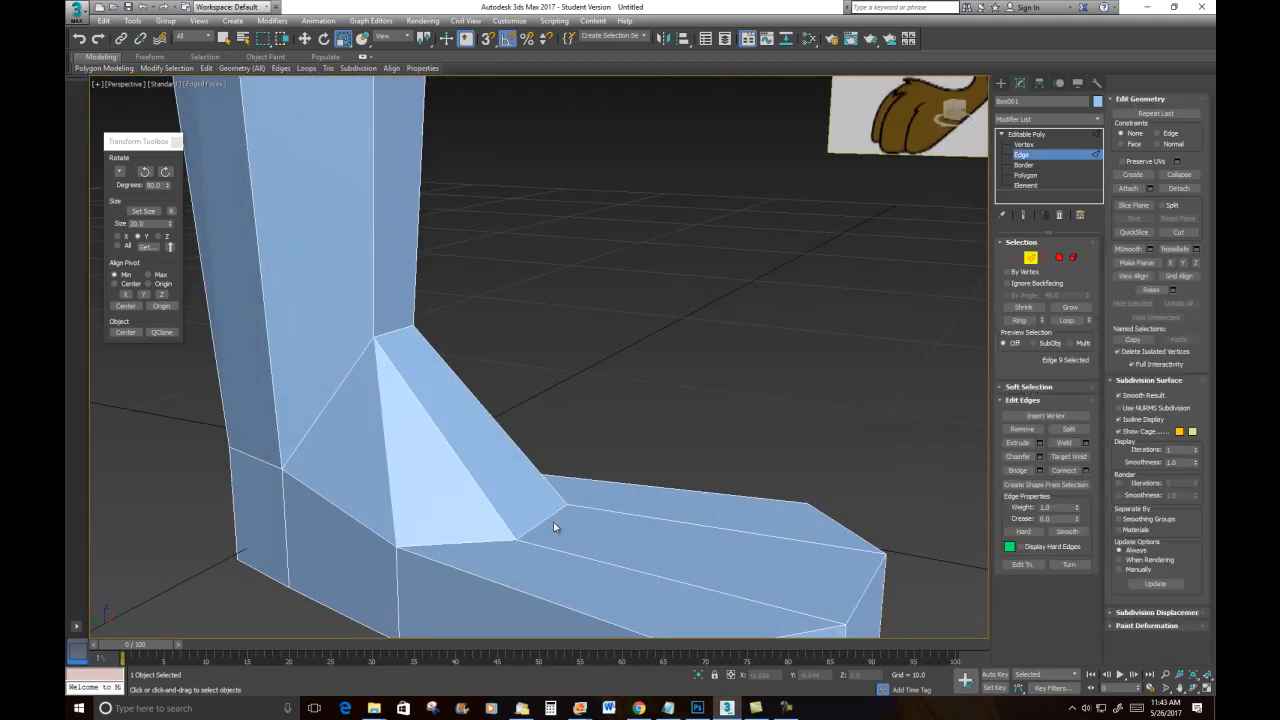
click(545, 519)
key(w)
alt+middle_drag(662, 377, 581, 425)
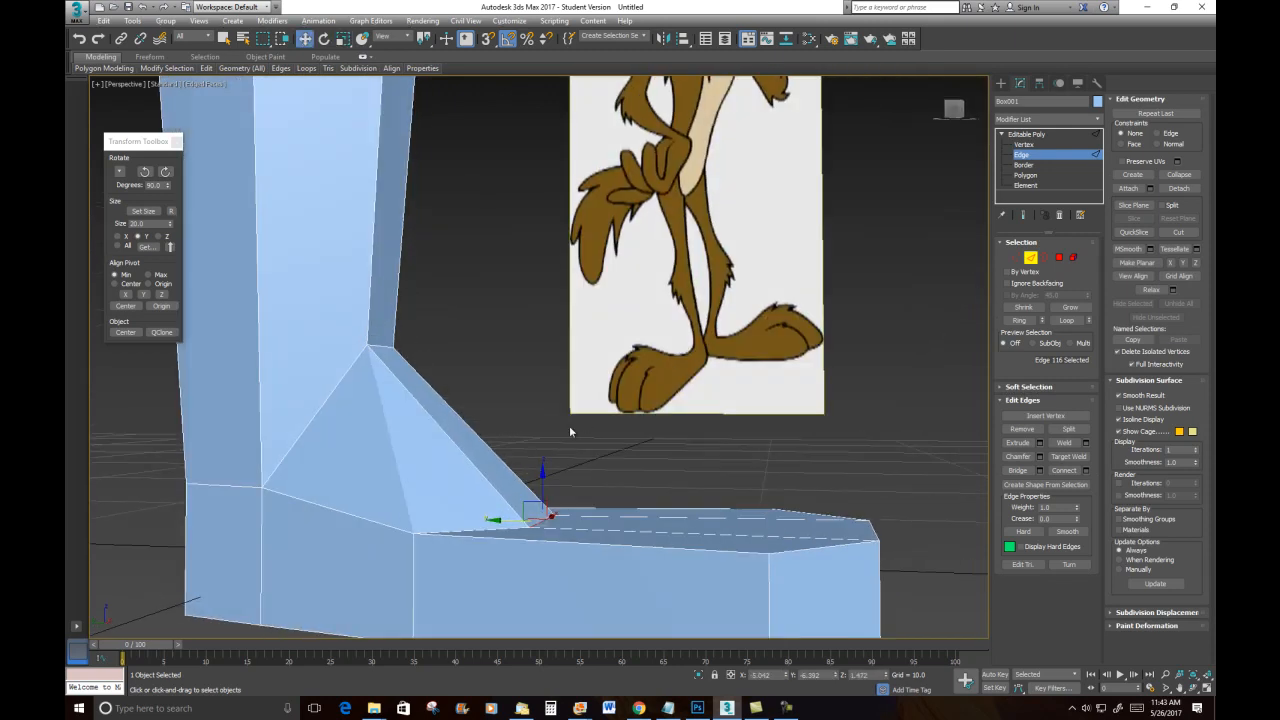
drag(543, 466, 551, 415)
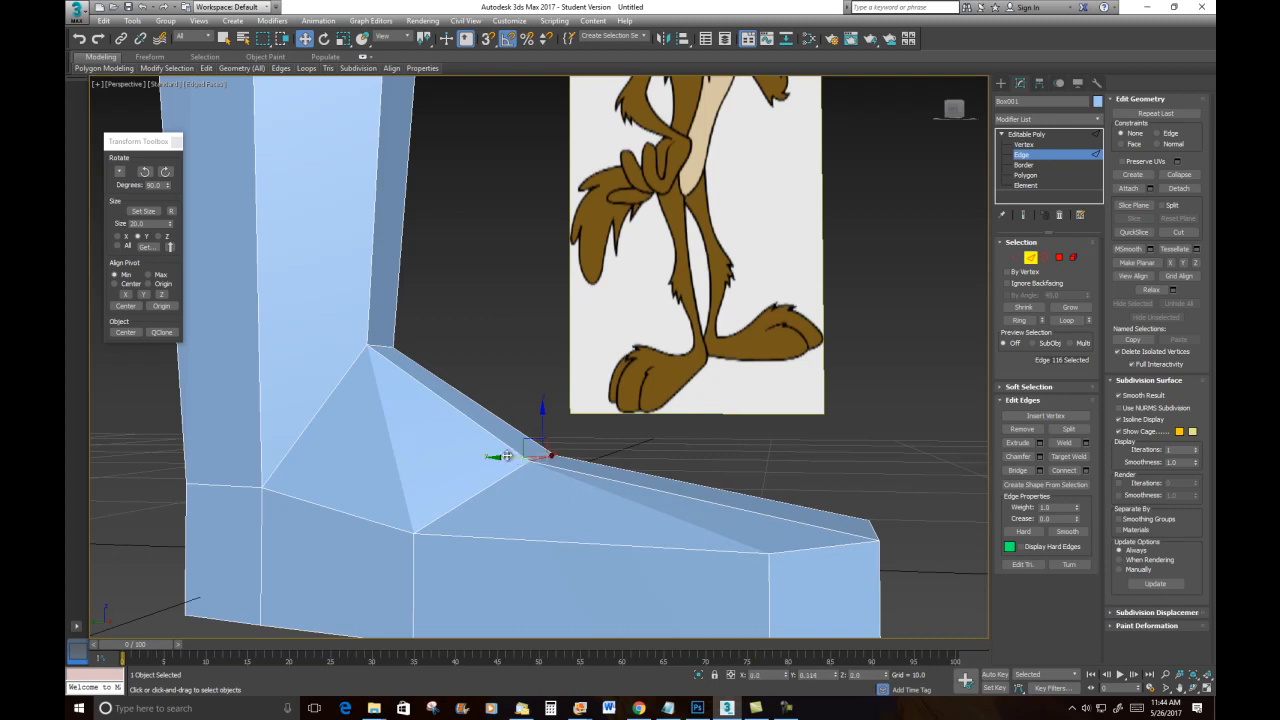
drag(509, 456, 472, 458)
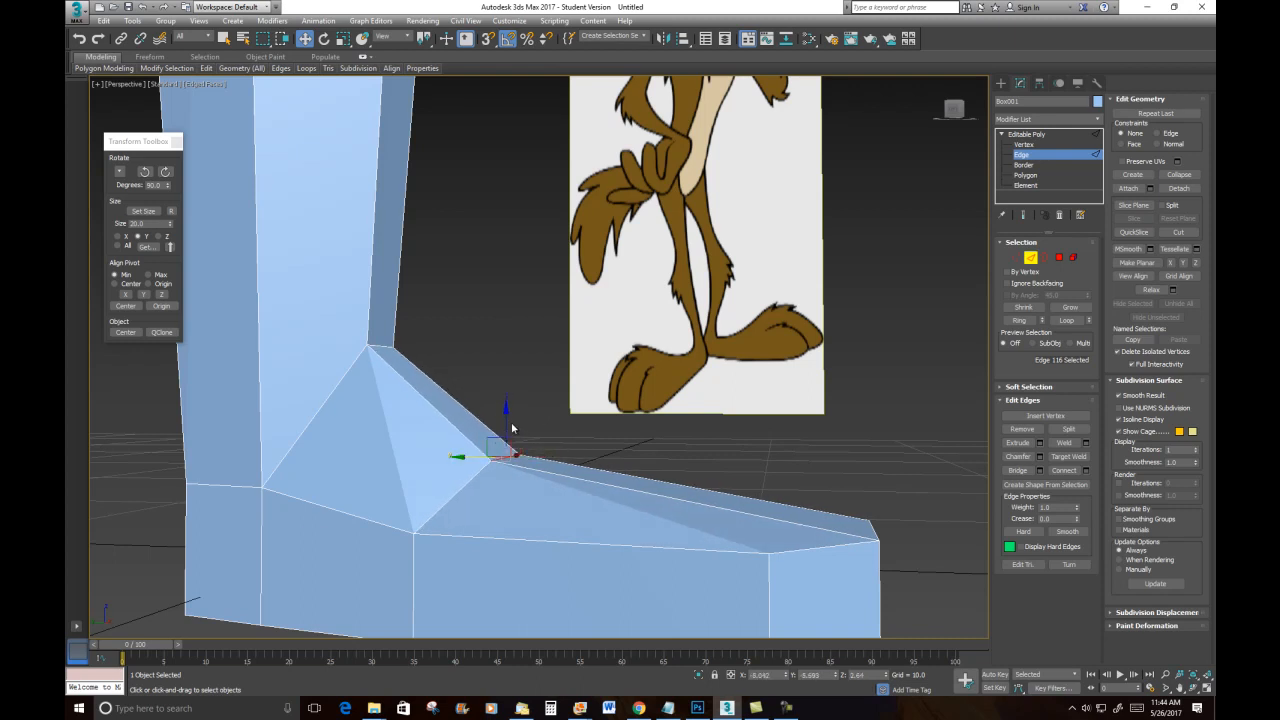
scroll(710, 485, down, 5)
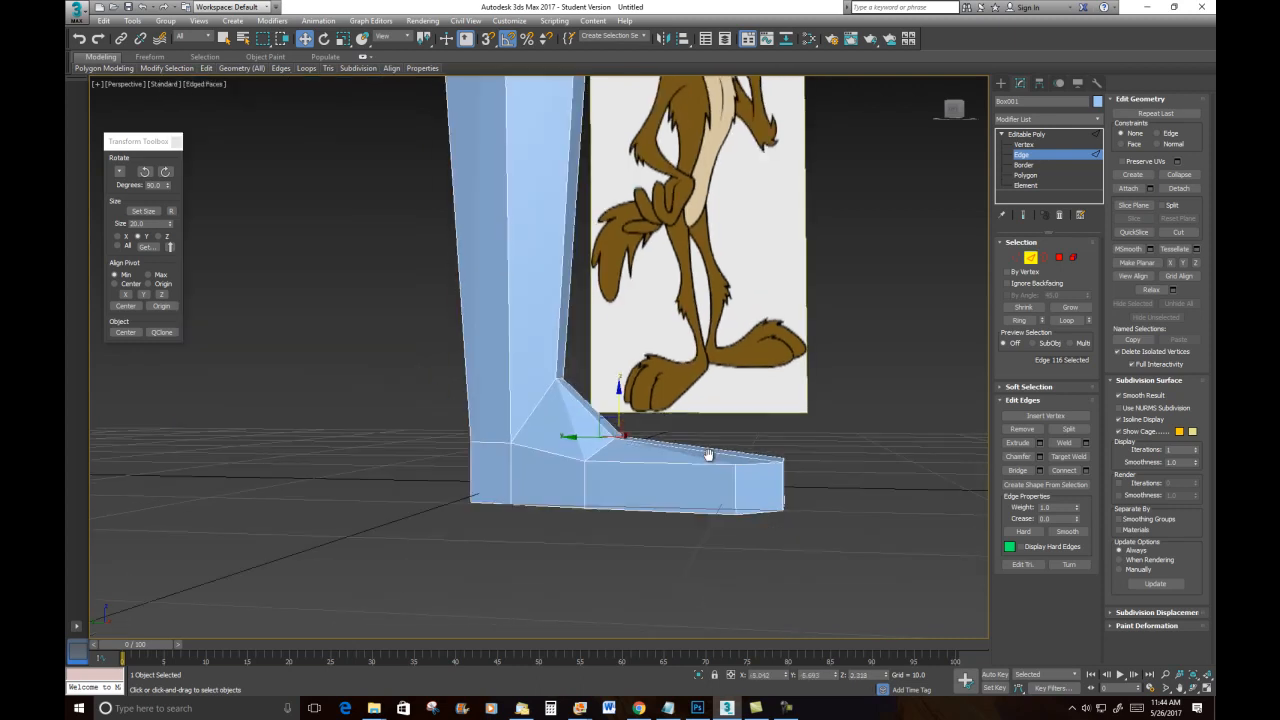
alt+middle_drag(730, 412, 668, 500)
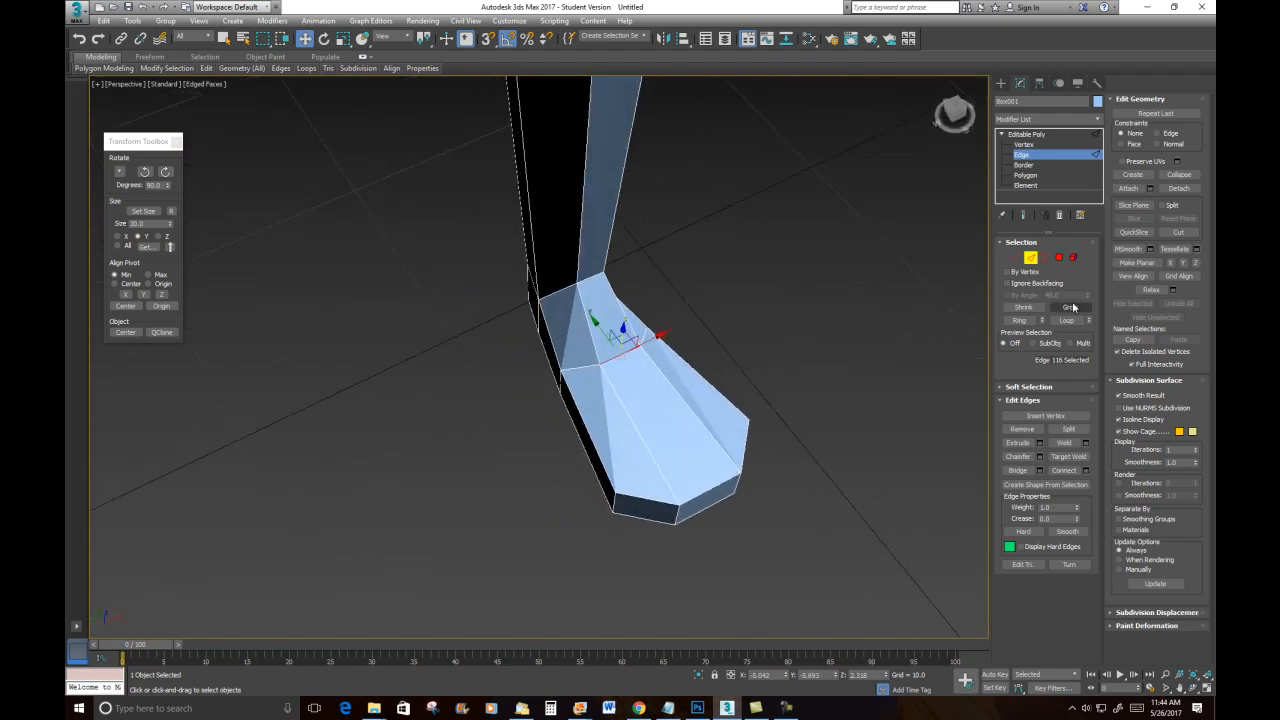
alt+middle_drag(651, 452, 727, 421)
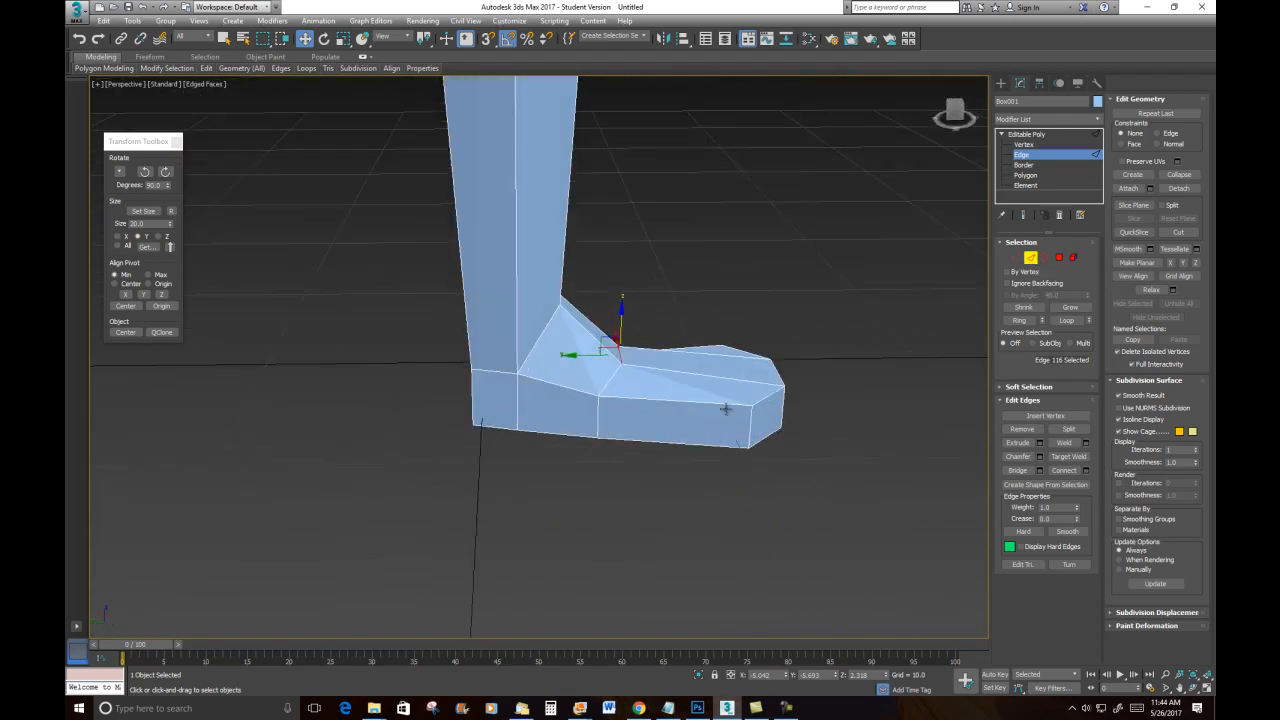
drag(701, 506, 701, 506)
right_click(775, 352)
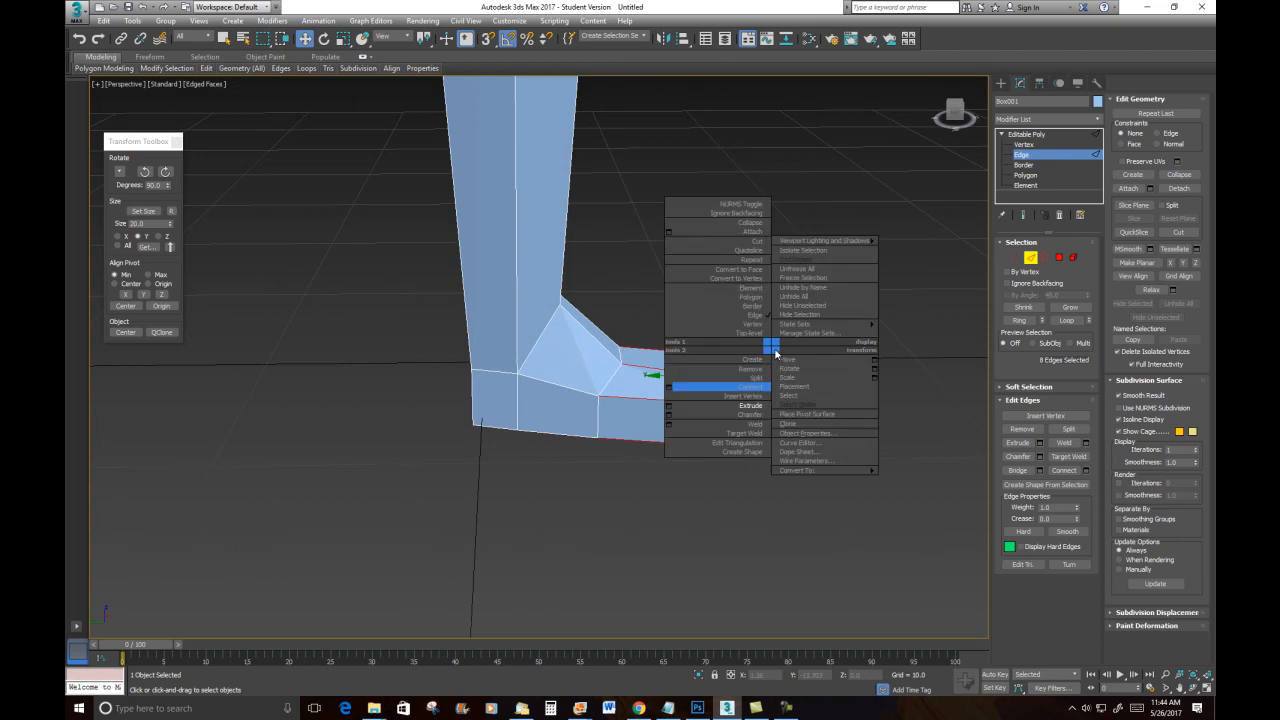
click(668, 387)
alt+middle_drag(750, 400, 653, 396)
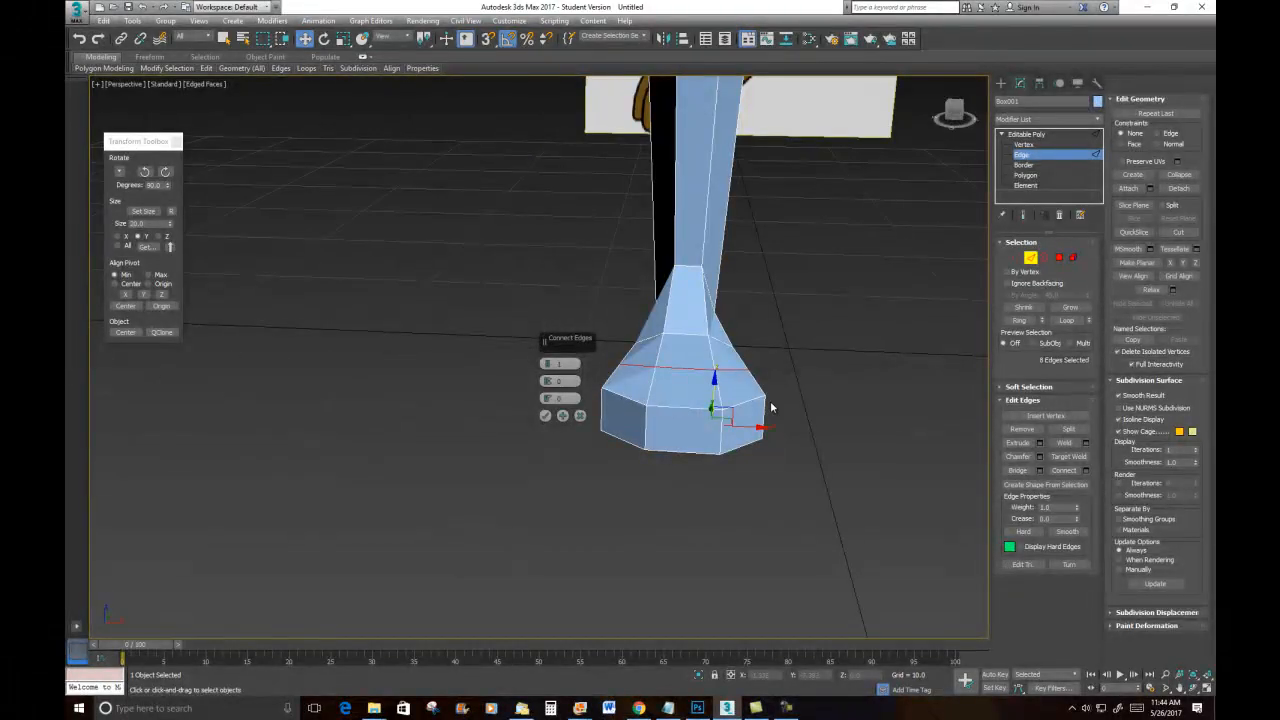
click(743, 382)
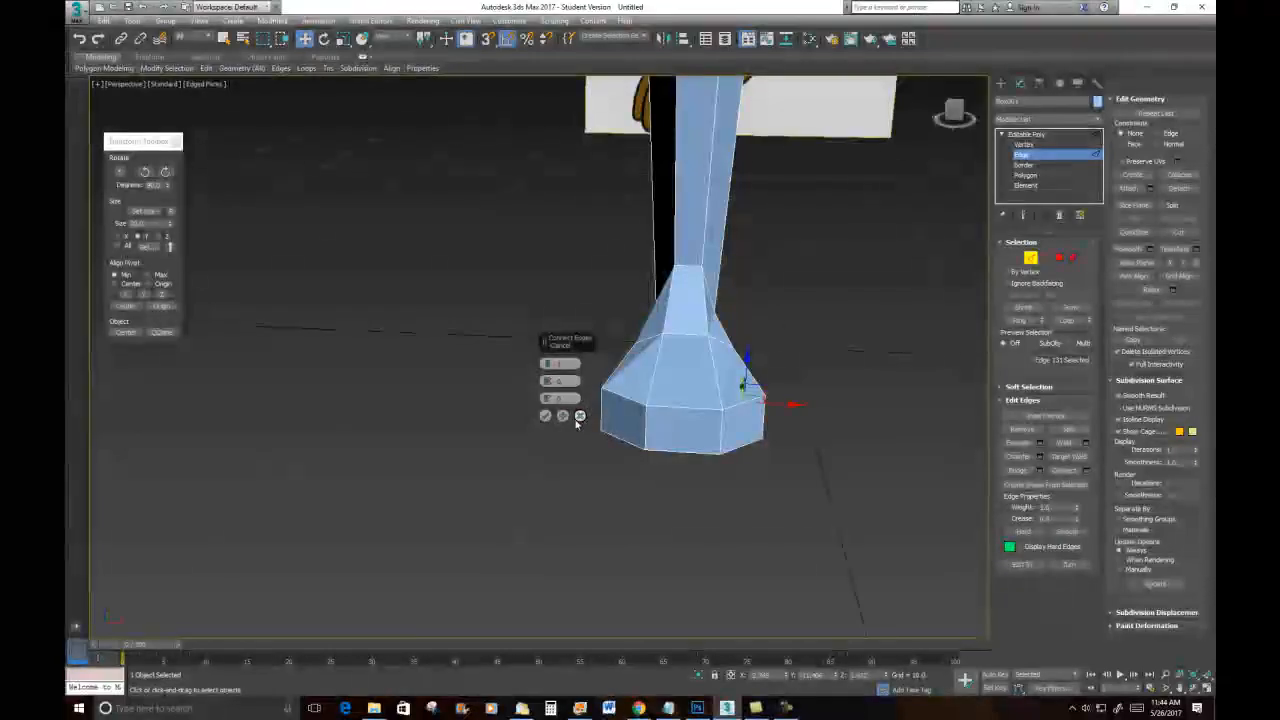
click(546, 415)
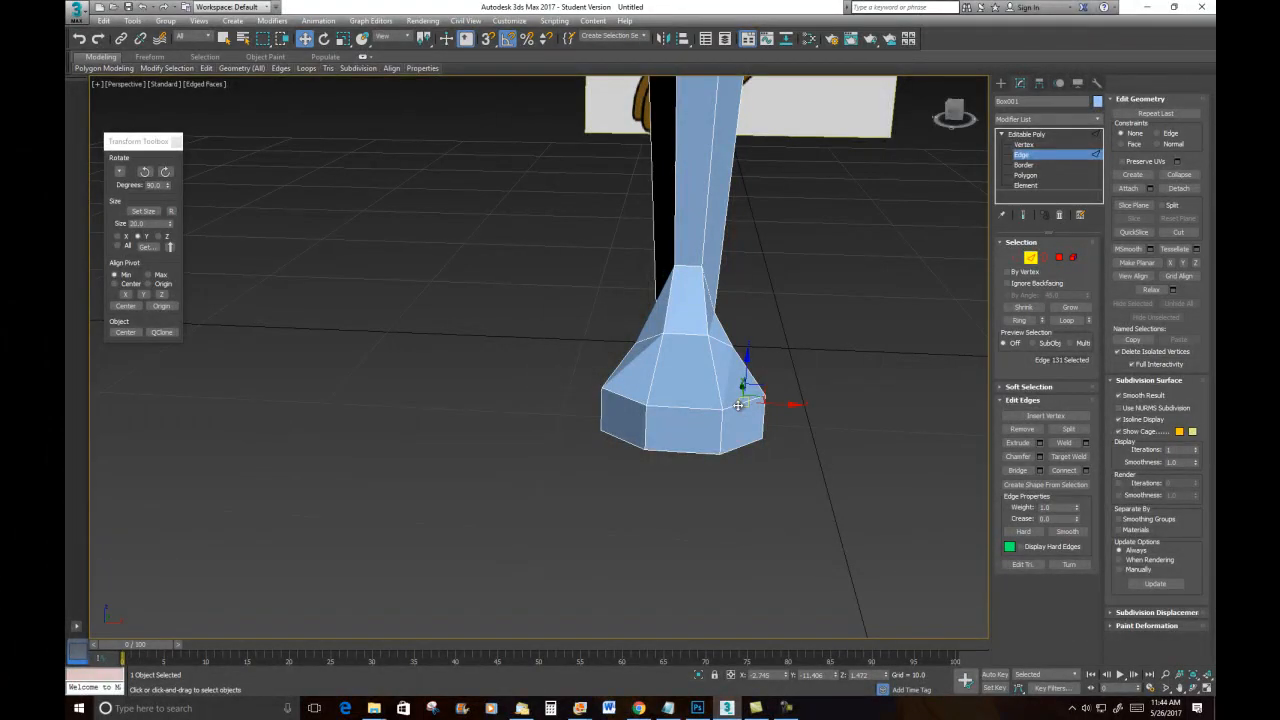
Step: Add the remaining upper front edges of the toe to the selection so that all three are selected
ctrl+click(693, 409)
ctrl+click(622, 398)
alt+middle_drag(622, 398, 715, 378)
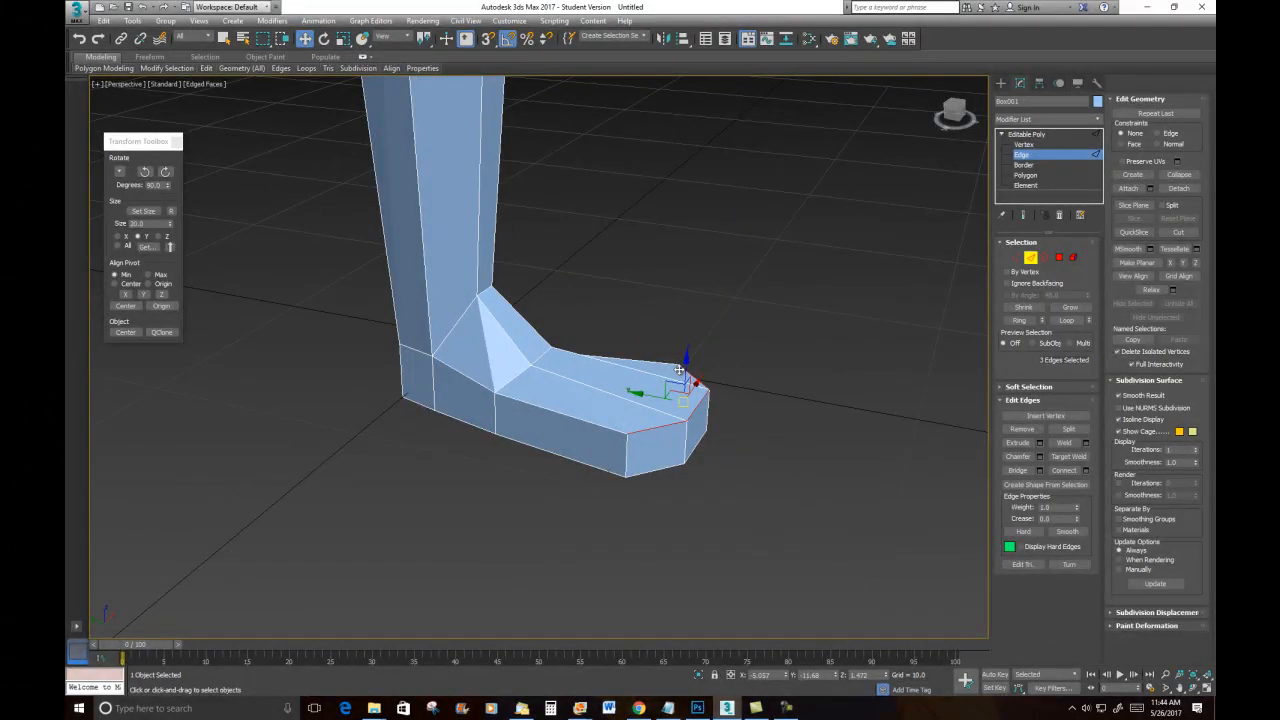
alt+middle_drag(618, 388, 637, 378)
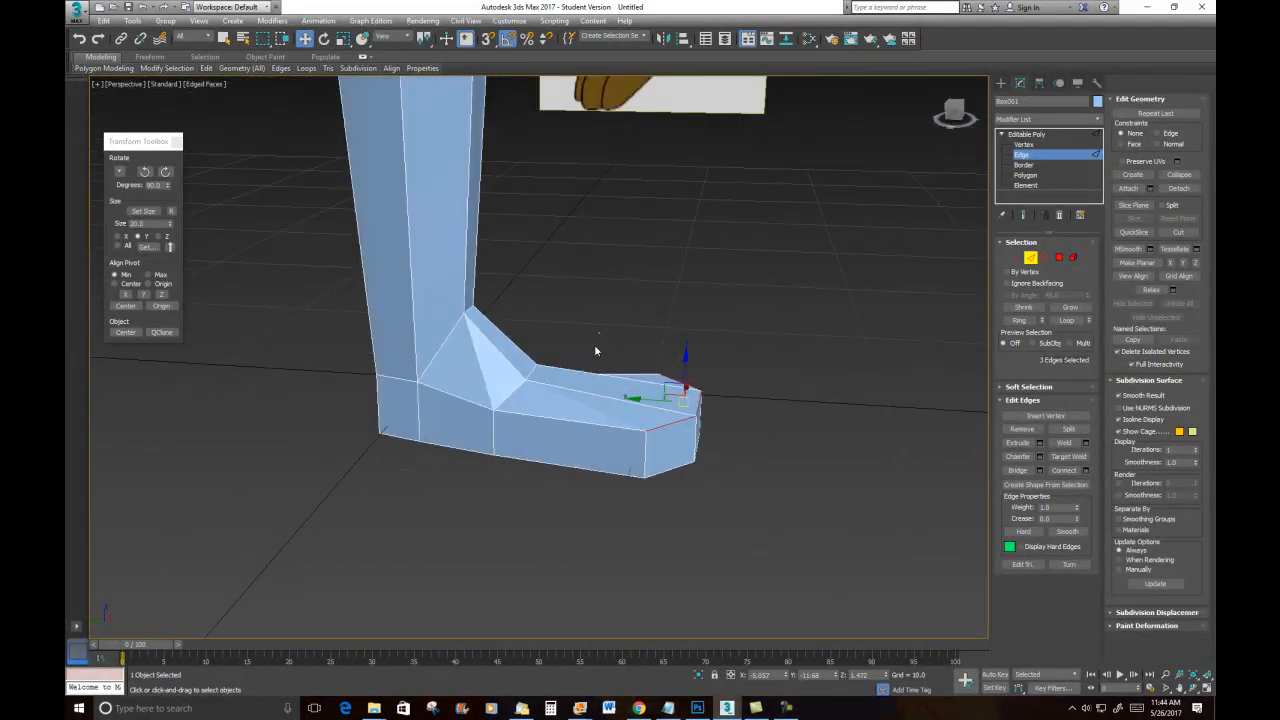
Step: Try connecting the eight lengthwise edges of the foot with a crosswise edge loop, and undo the connection
drag(577, 530, 577, 530)
right_click(643, 374)
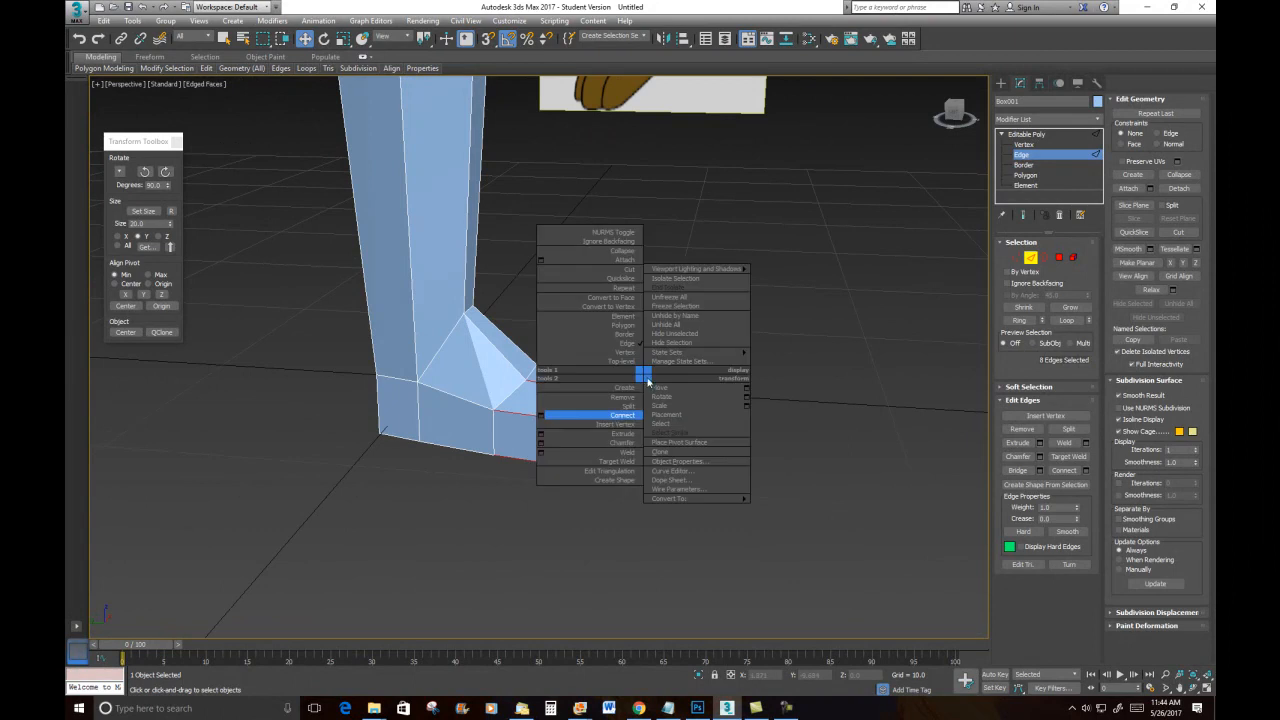
click(624, 416)
click(700, 407)
ctrl+click(674, 424)
mouse_move(780, 458)
alt+middle_down()
mouse_move(728, 468)
mouse_move(790, 446)
alt+middle_up()
key(ctrl+z)
key(ctrl+z)
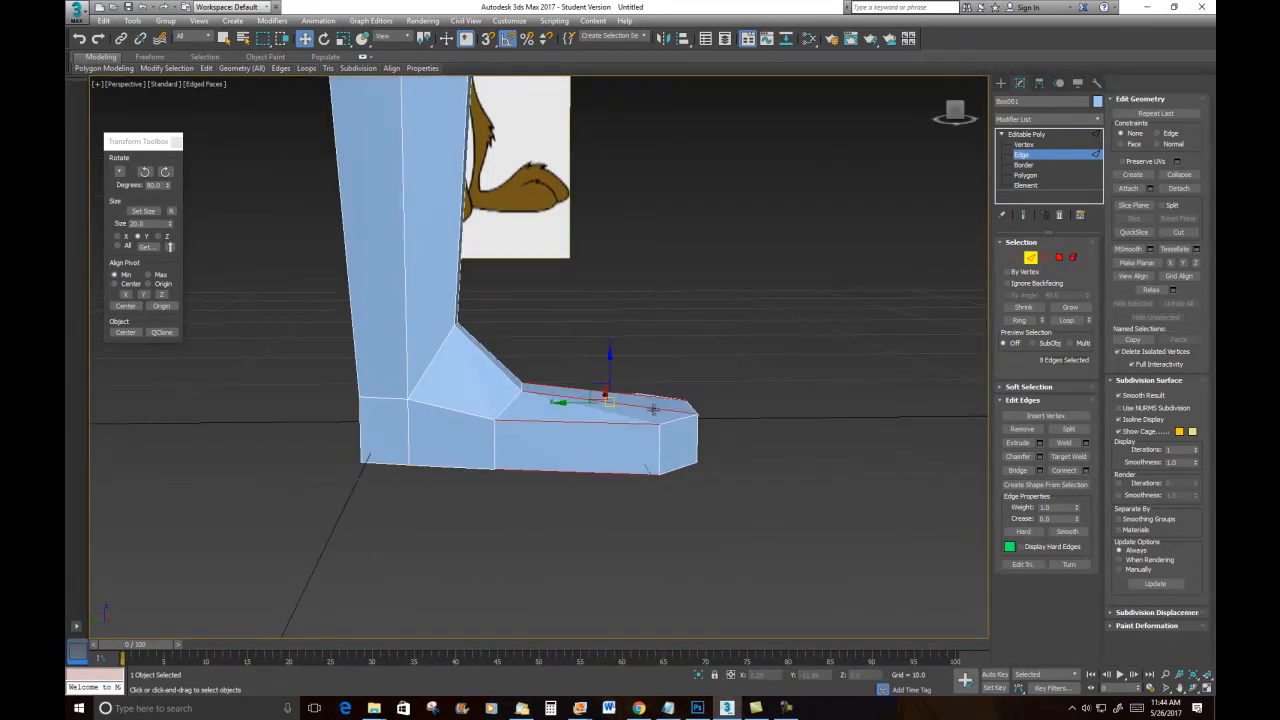
Step: Connect the lengthwise edges of the foot with a crosswise edge loop
drag(569, 342, 605, 553)
alt+middle_drag(605, 553, 684, 349)
right_click(684, 349)
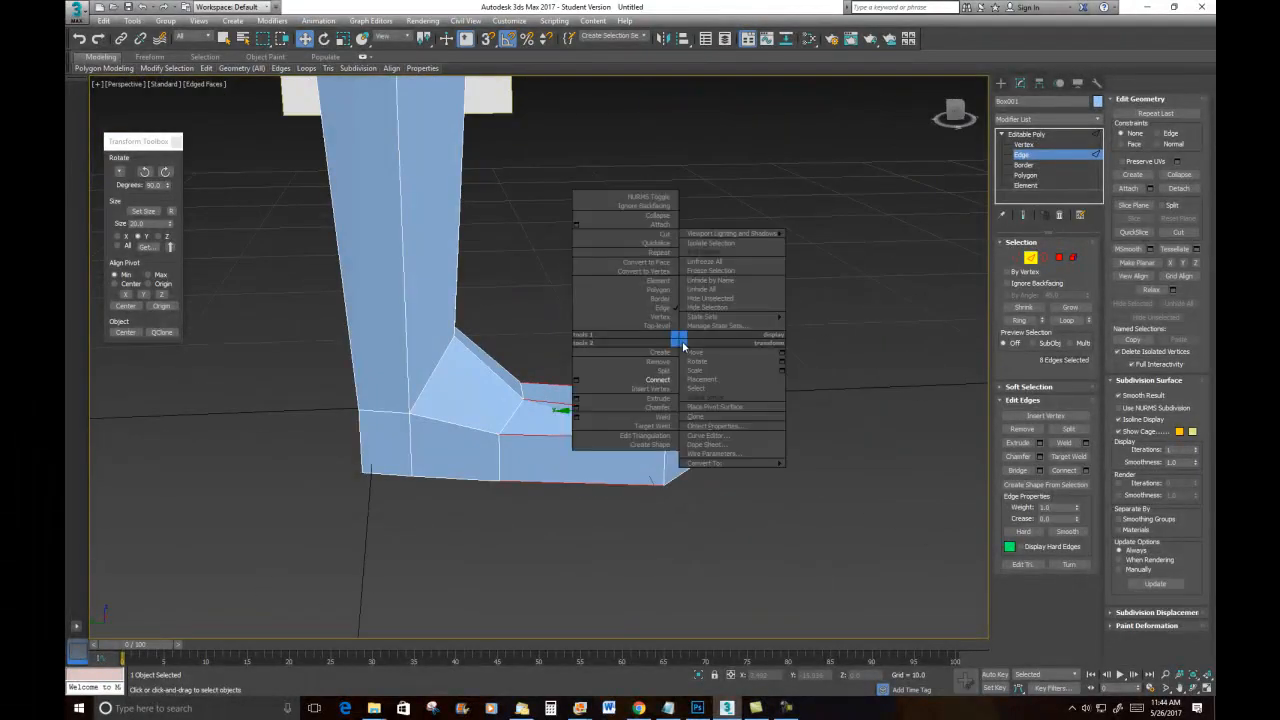
click(660, 380)
alt+middle_drag(773, 440, 639, 434)
Step: Select the three upper front edges of the toe end and raise them along Z
click(605, 441)
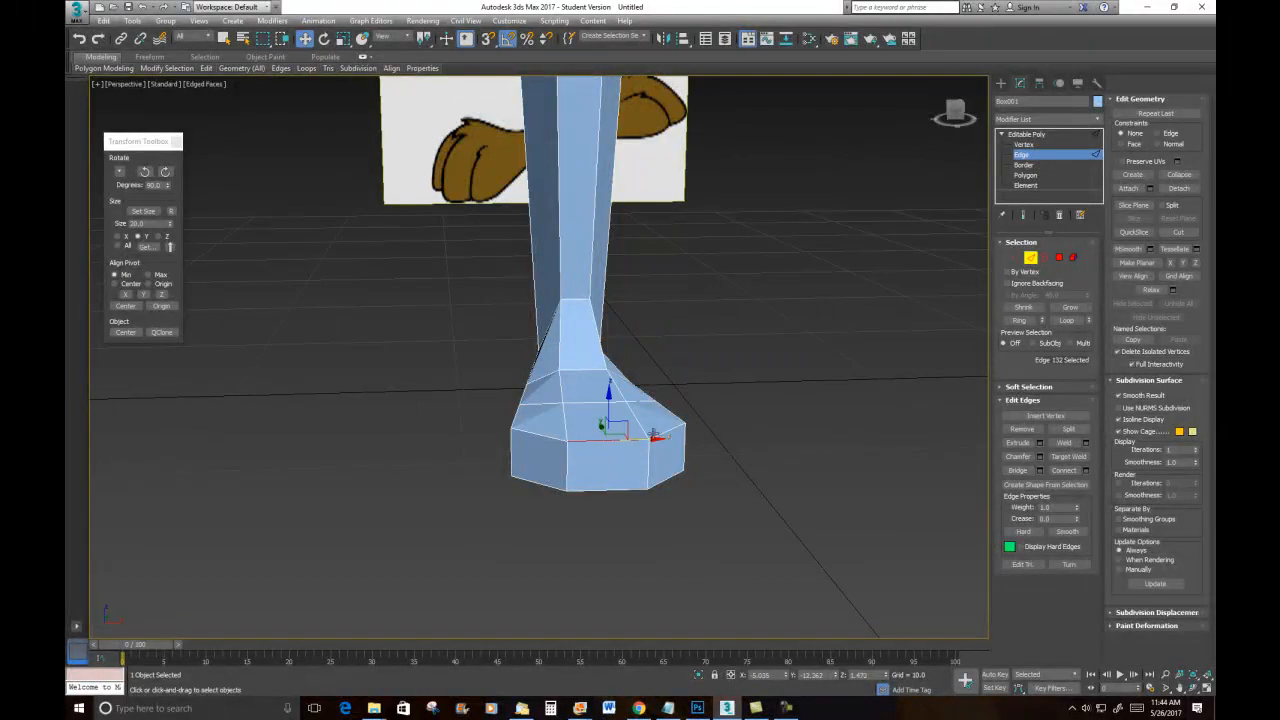
ctrl+click(545, 438)
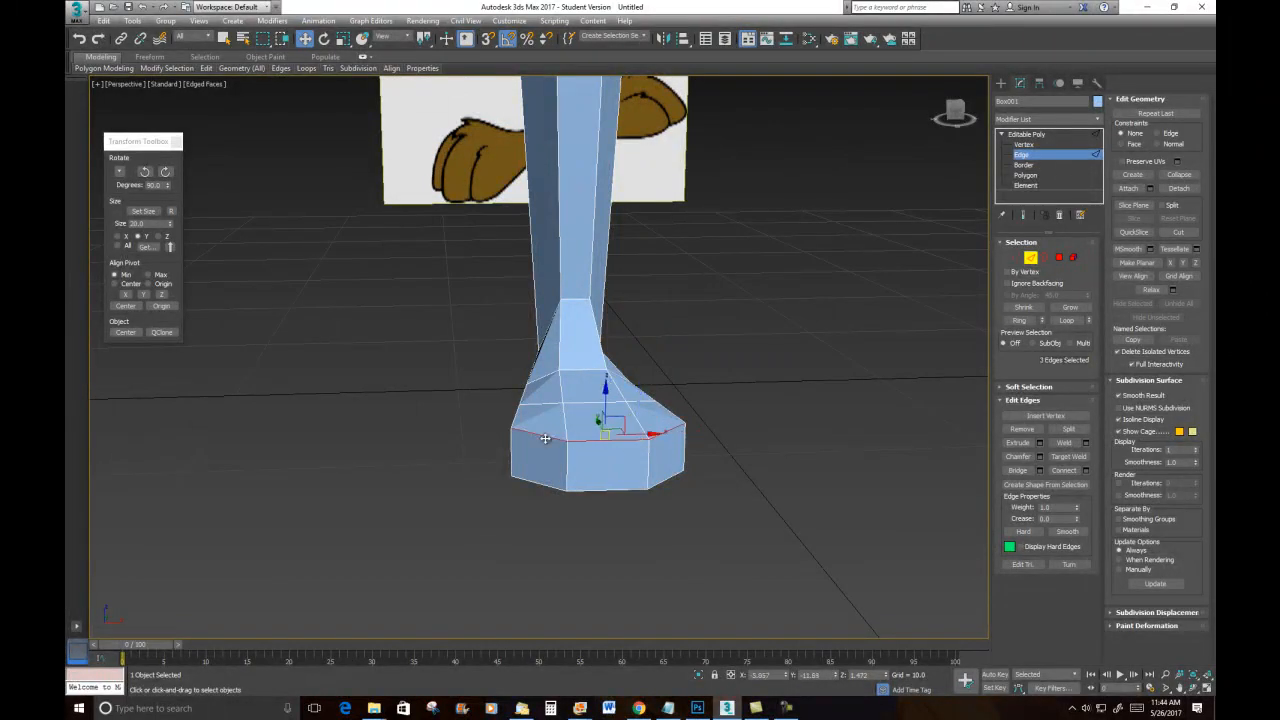
drag(604, 400, 604, 375)
alt+middle_drag(619, 449, 694, 451)
click(752, 385)
Step: Select the vertices of the forward part of the foot and move them back along Y toward the heel to shorten the foot
drag(726, 345, 1098, 300)
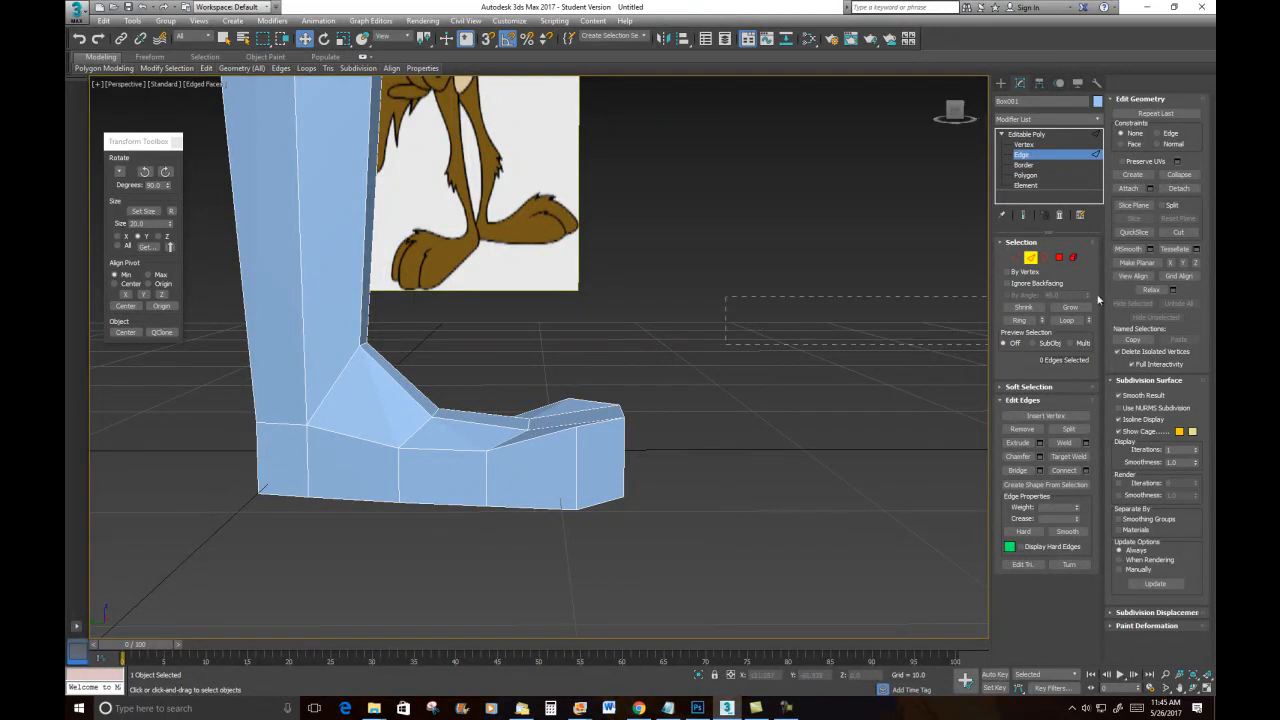
click(1016, 258)
drag(414, 348, 370, 330)
alt+middle_drag(676, 474, 464, 498)
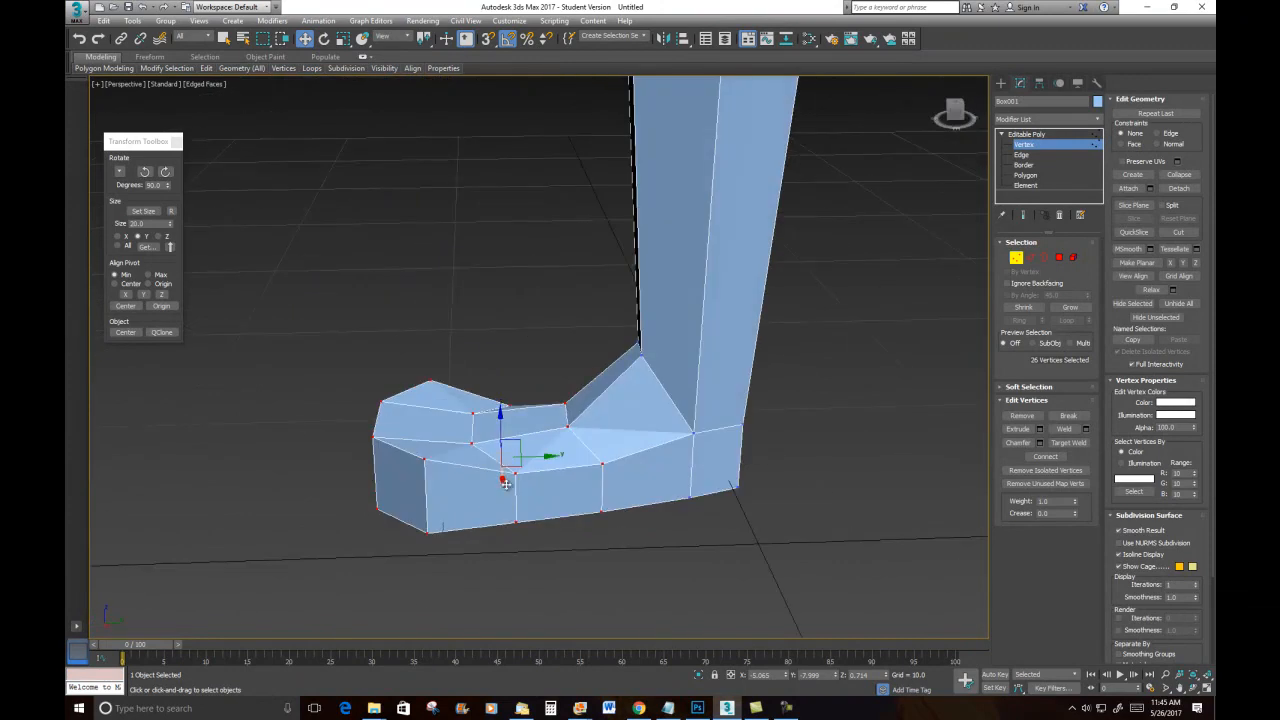
drag(530, 457, 577, 448)
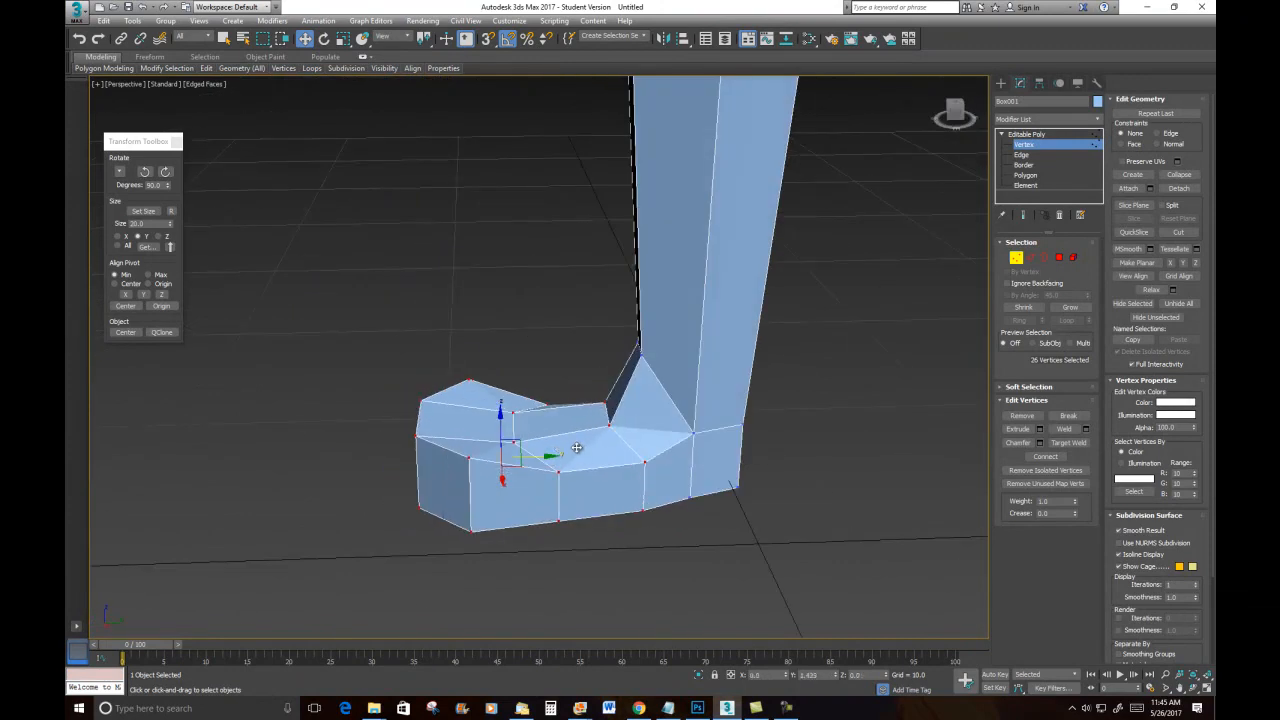
alt+middle_drag(577, 448, 664, 421)
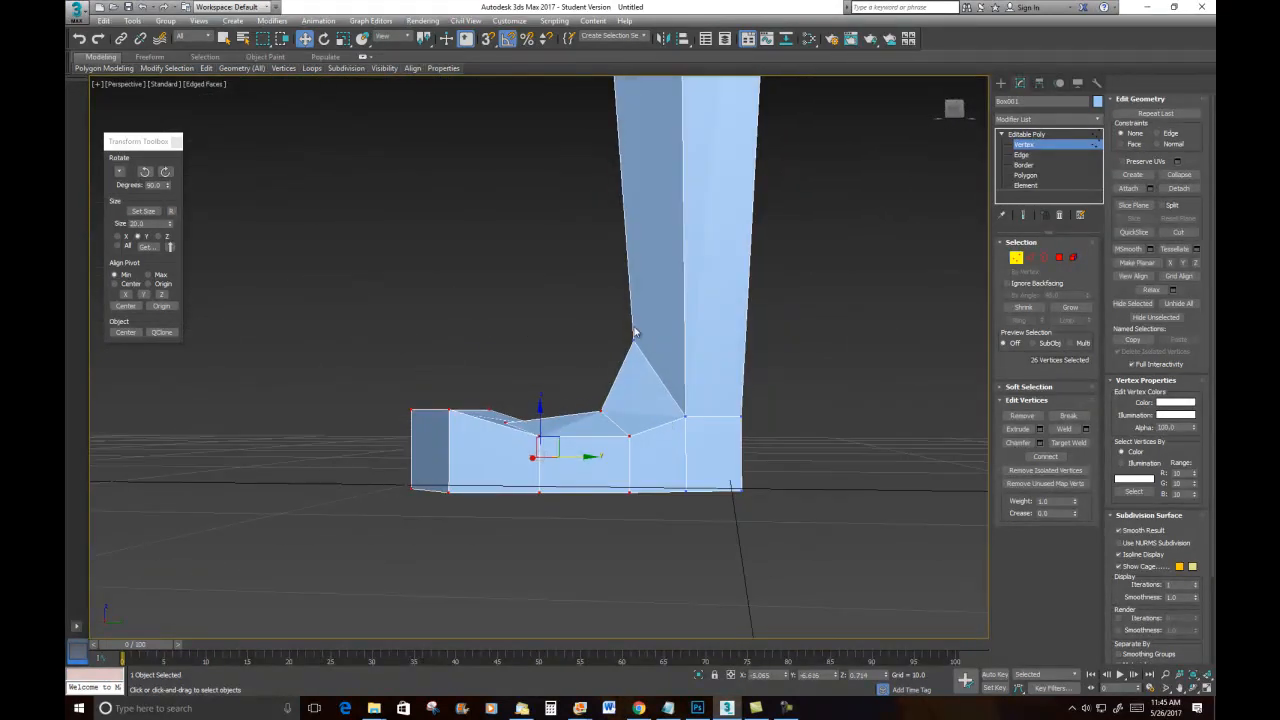
Step: Select the two vertices at the front of the ankle where the leg meets the instep and lower them along Z
drag(614, 319, 682, 370)
drag(633, 297, 633, 330)
alt+middle_drag(518, 434, 552, 451)
scroll(663, 413, down, 3)
scroll(552, 451, up, 3)
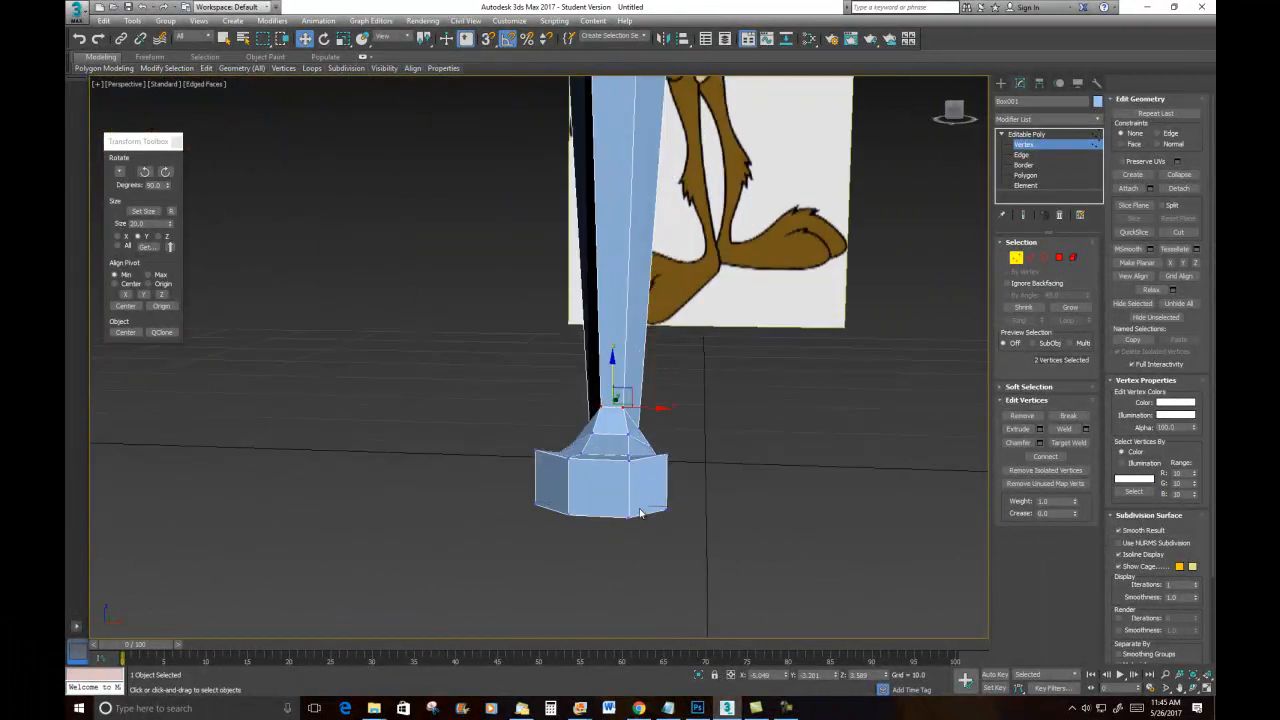
Step: Select the three polygons across the front end of the foot
click(1055, 261)
click(669, 444)
ctrl+click(565, 473)
ctrl+click(495, 447)
right_click(526, 242)
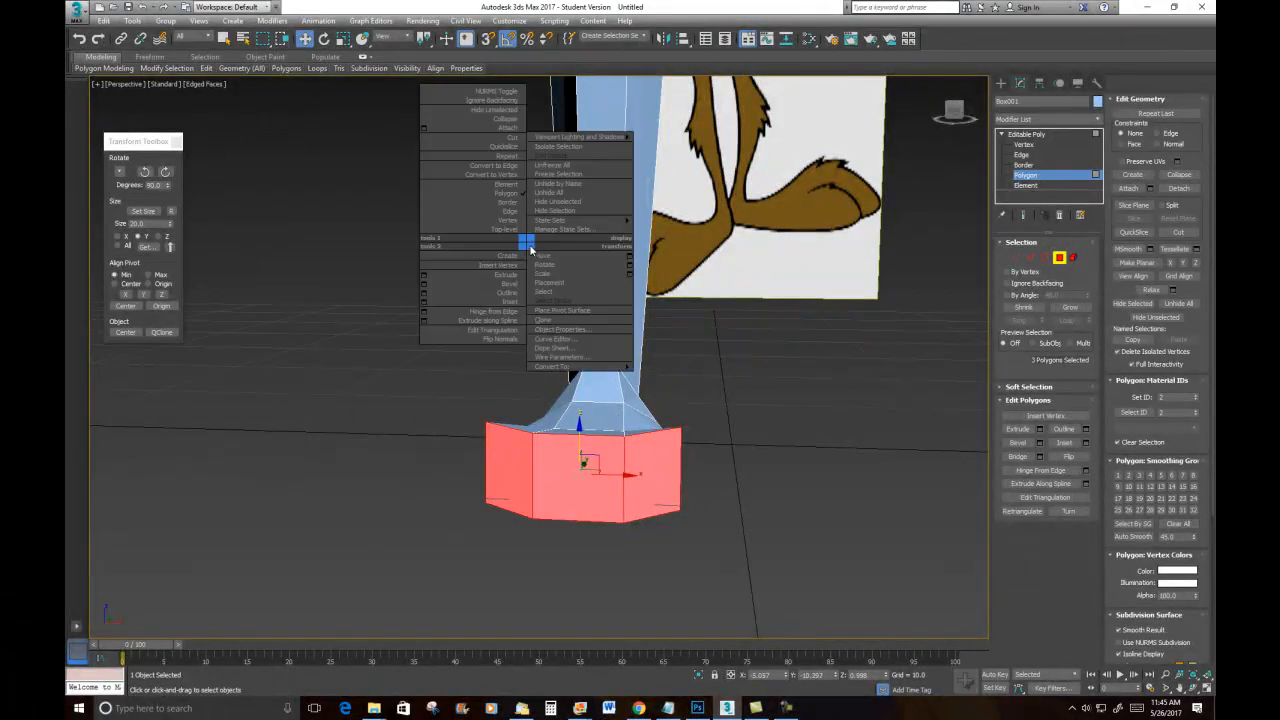
click(420, 275)
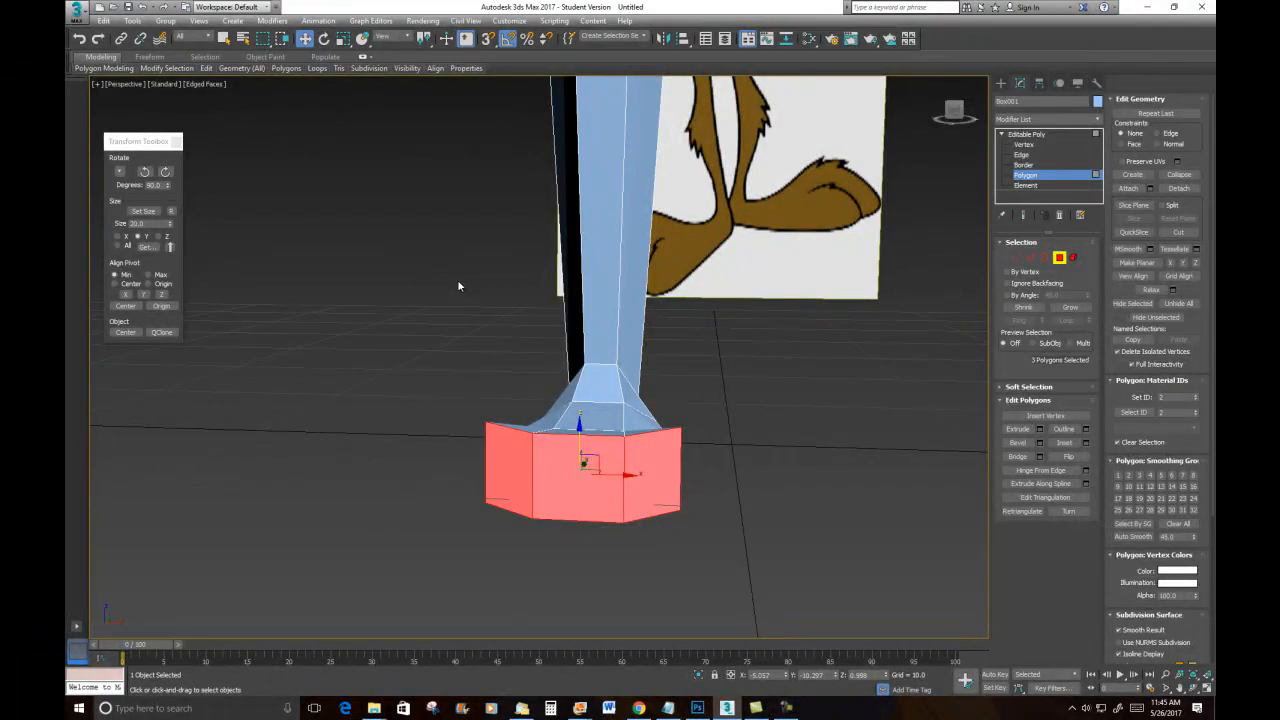
key(ctrl+z)
ctrl+click(515, 452)
Step: Set the extrusion of the three front polygons to By Polygon with a height of 1.551, after trying Local Normal
right_click(485, 308)
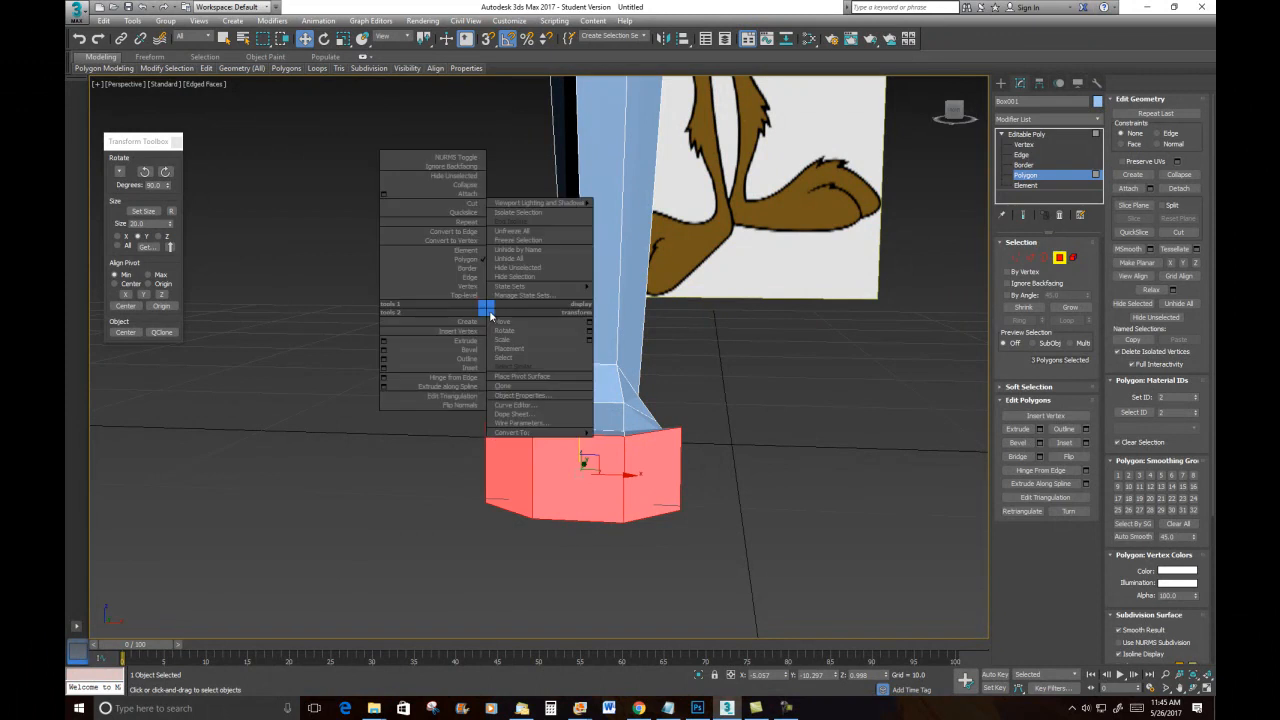
click(383, 343)
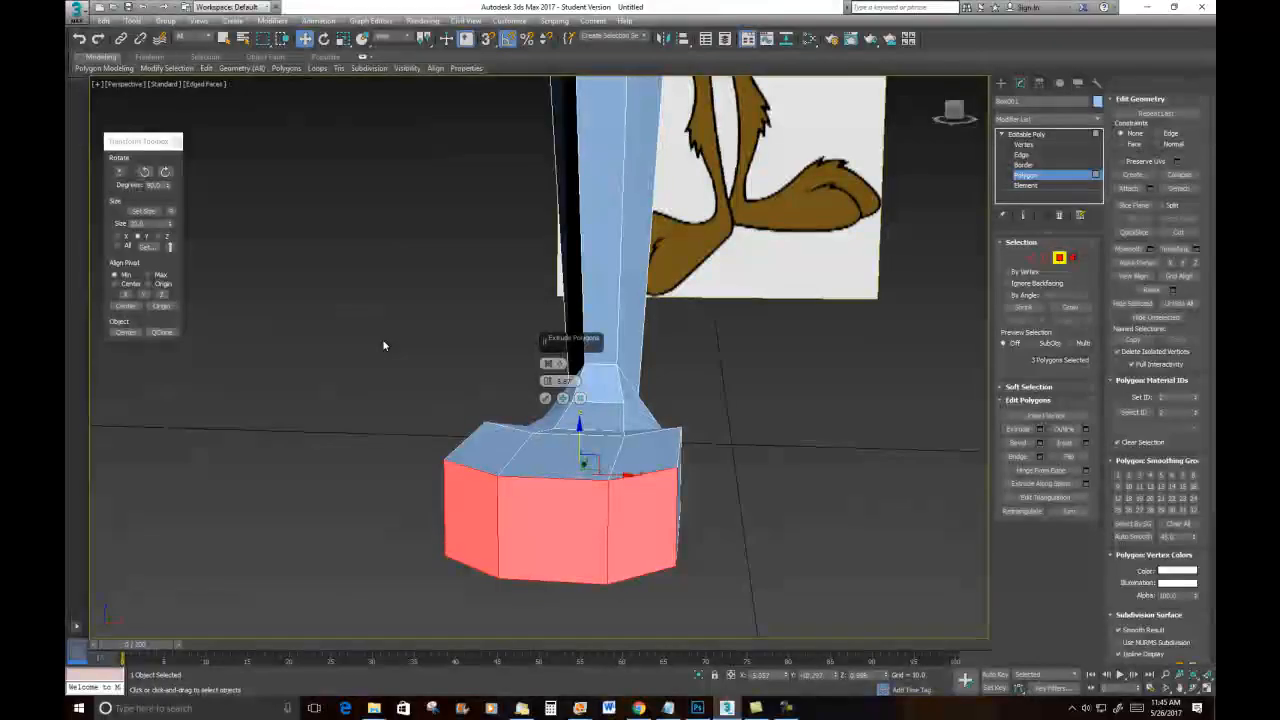
click(558, 364)
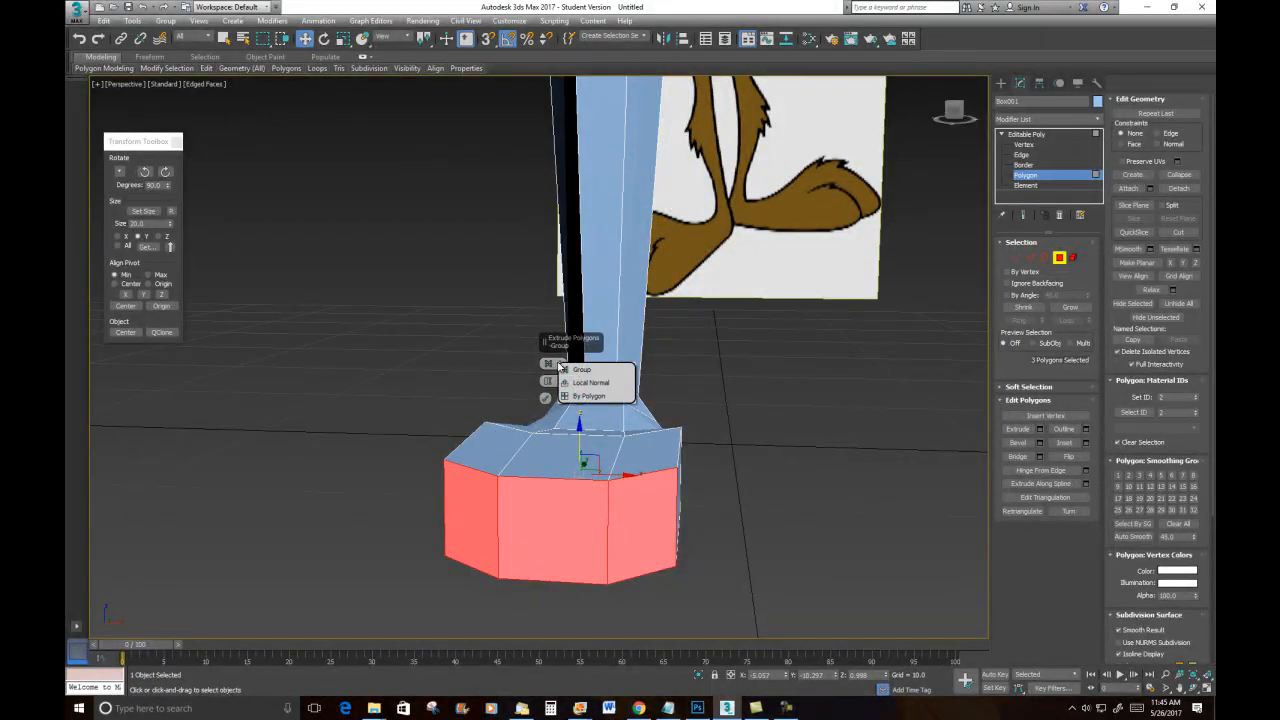
click(590, 383)
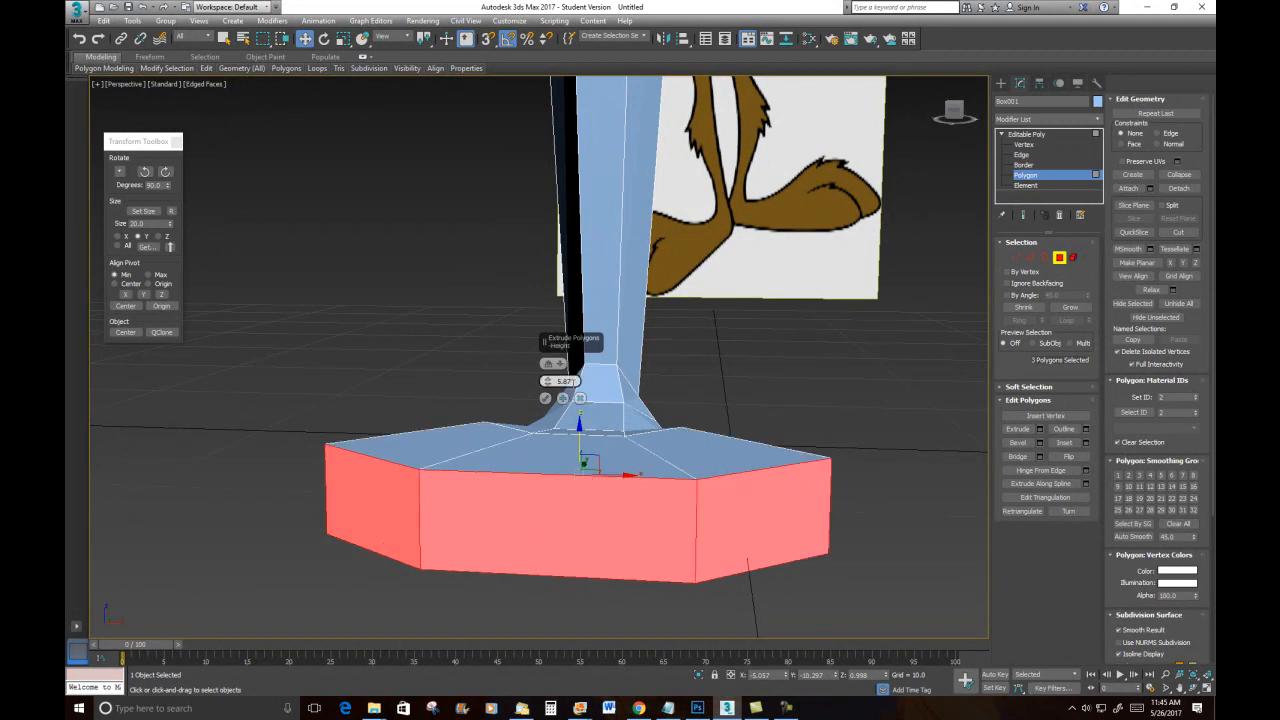
click(558, 364)
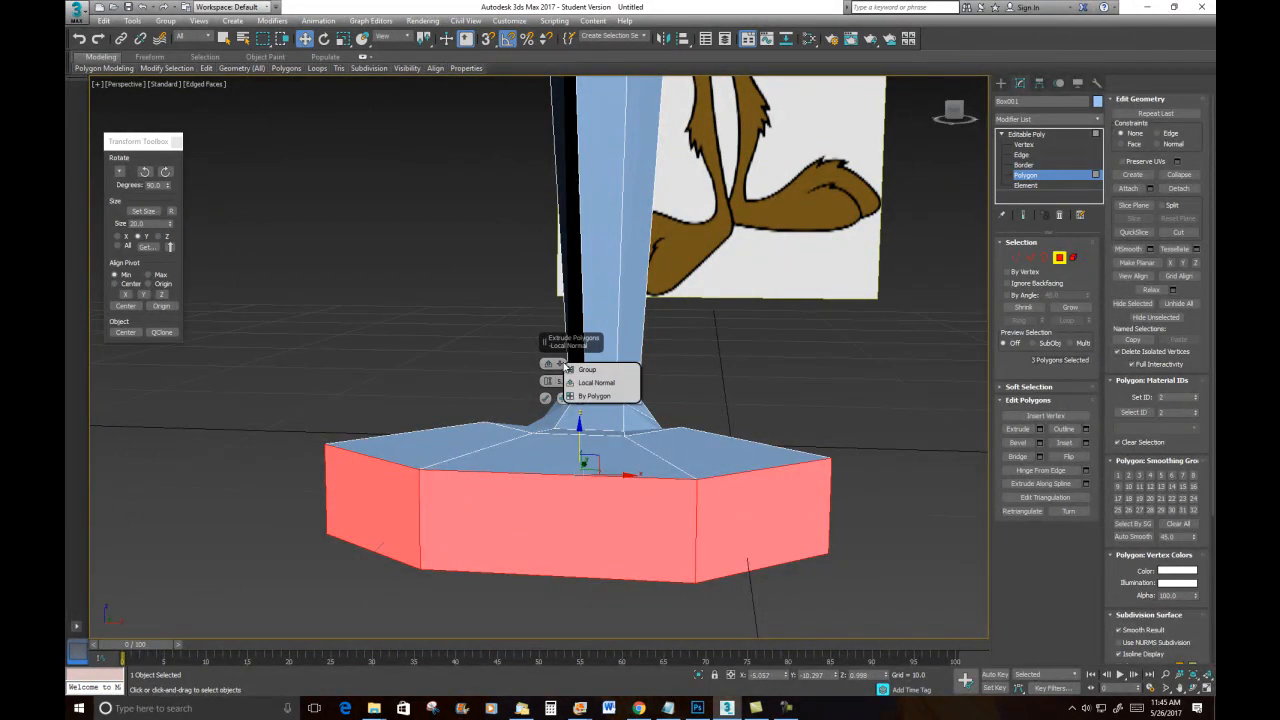
click(592, 396)
mouse_move(585, 448)
alt+middle_down()
mouse_move(680, 463)
mouse_move(590, 440)
alt+middle_up()
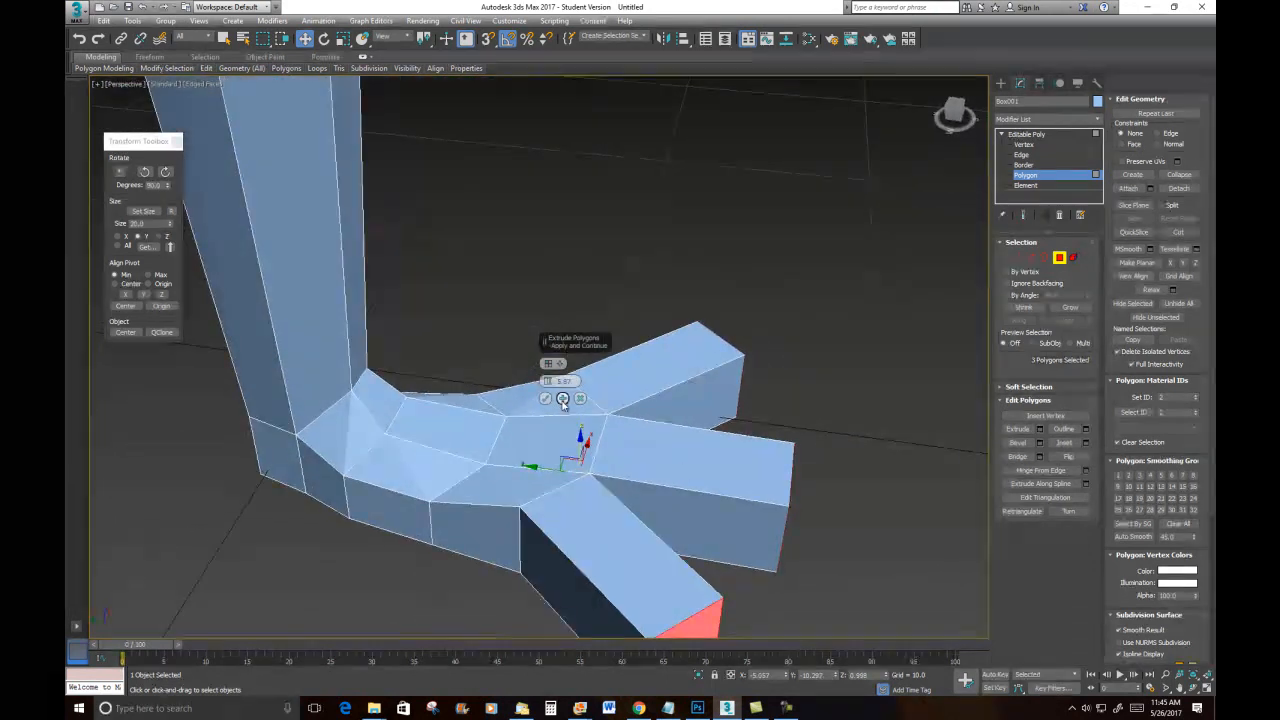
drag(547, 381, 547, 400)
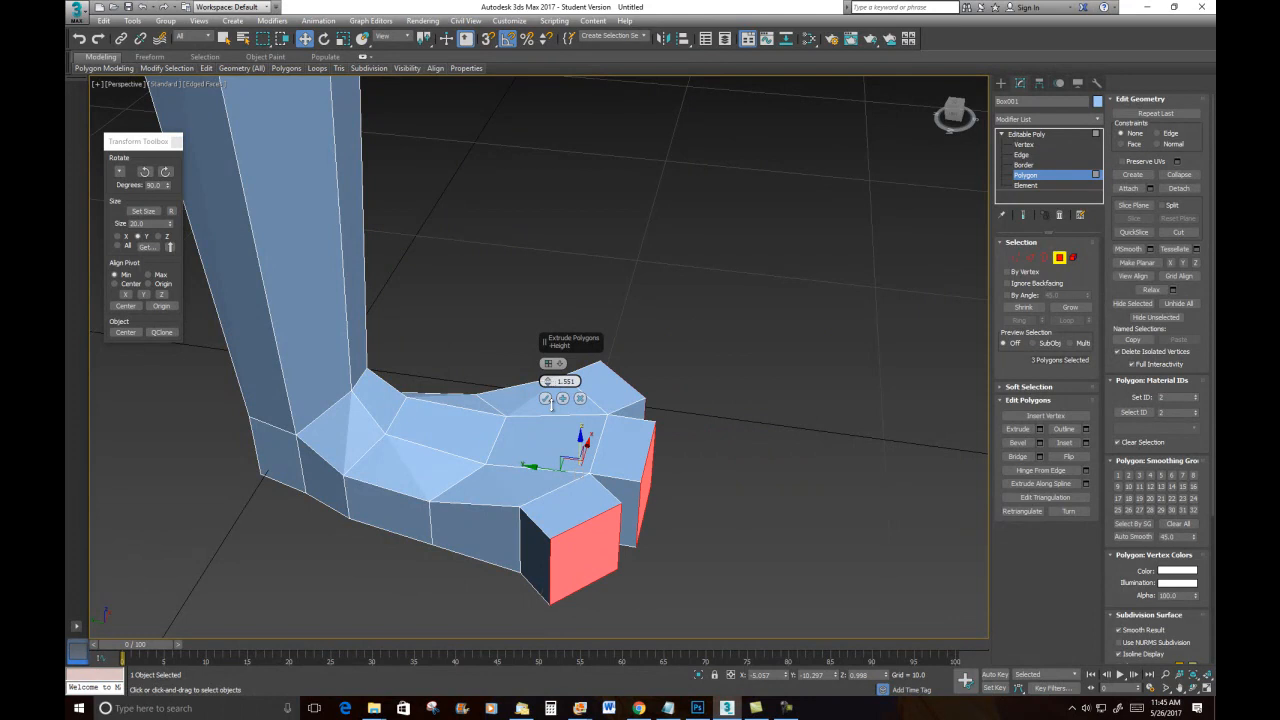
alt+middle_drag(796, 479, 582, 413)
click(580, 398)
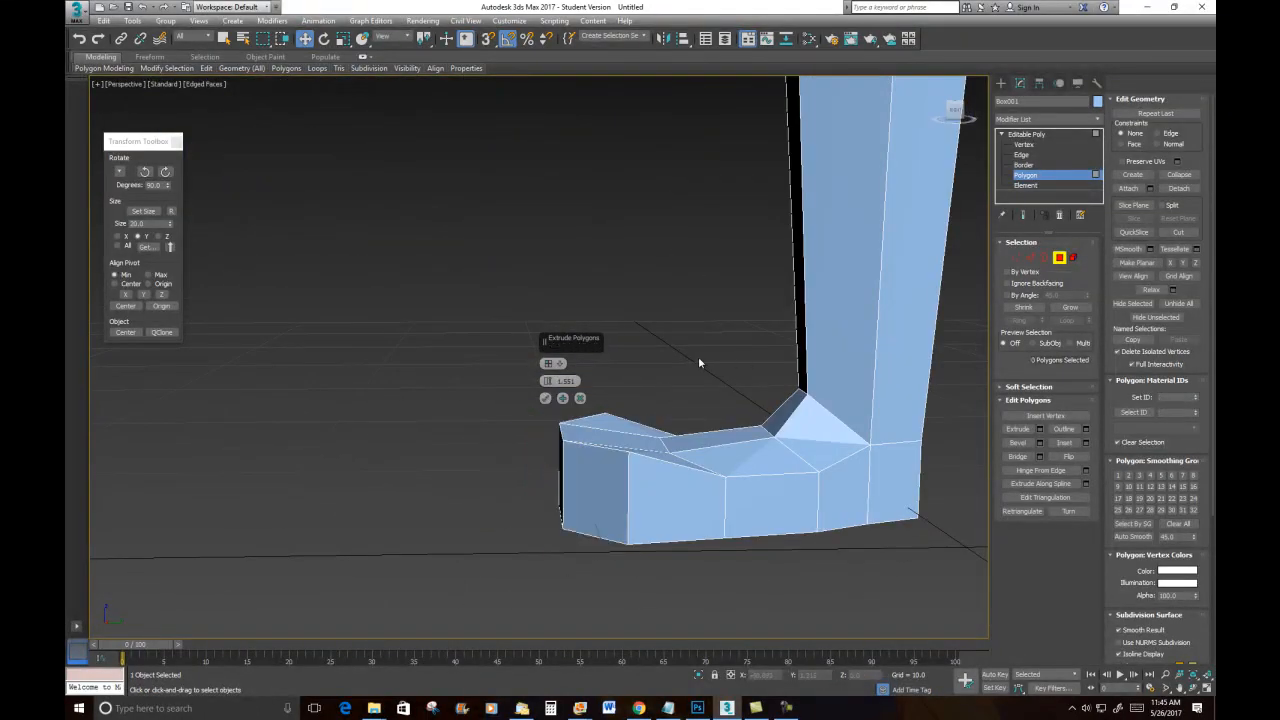
Step: Reselect the three front polygons of the foot and extrude them By Polygon by 1.551 to form separate toes
click(582, 482)
alt+middle_drag(582, 482, 549, 475)
ctrl+click(517, 476)
ctrl+click(436, 445)
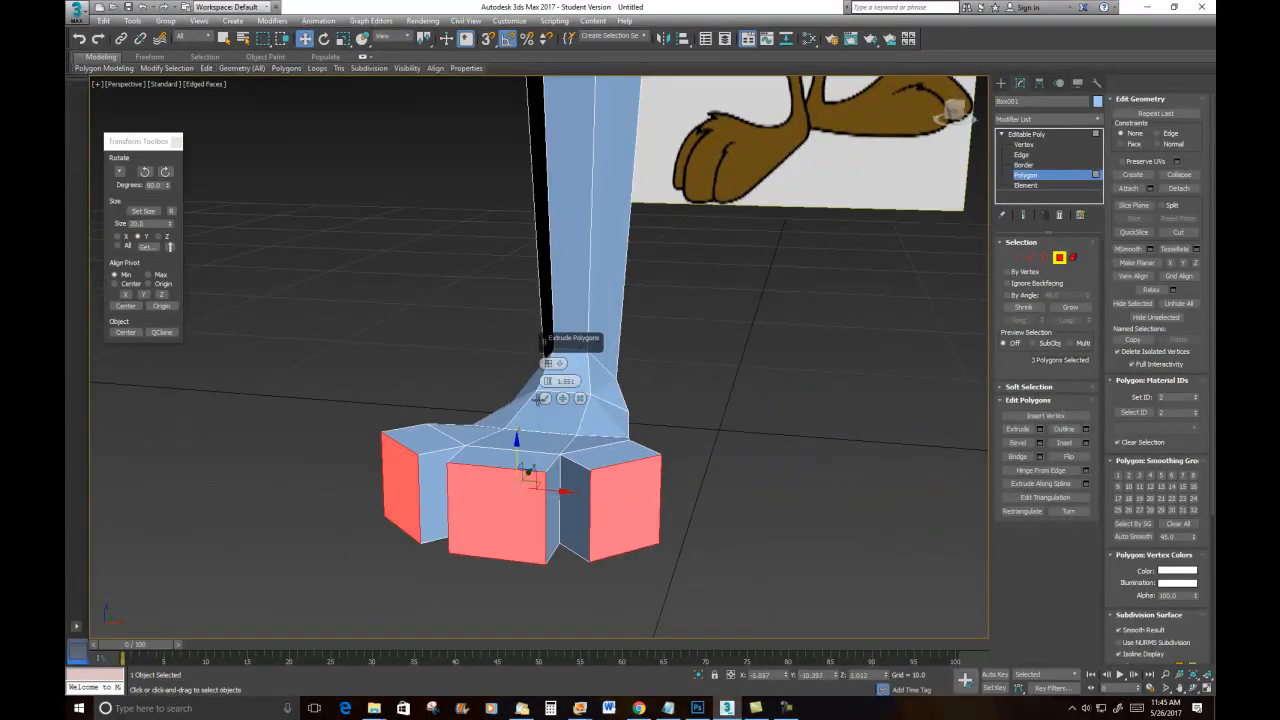
click(546, 398)
alt+middle_drag(768, 492, 630, 461)
alt+middle_drag(733, 497, 618, 446)
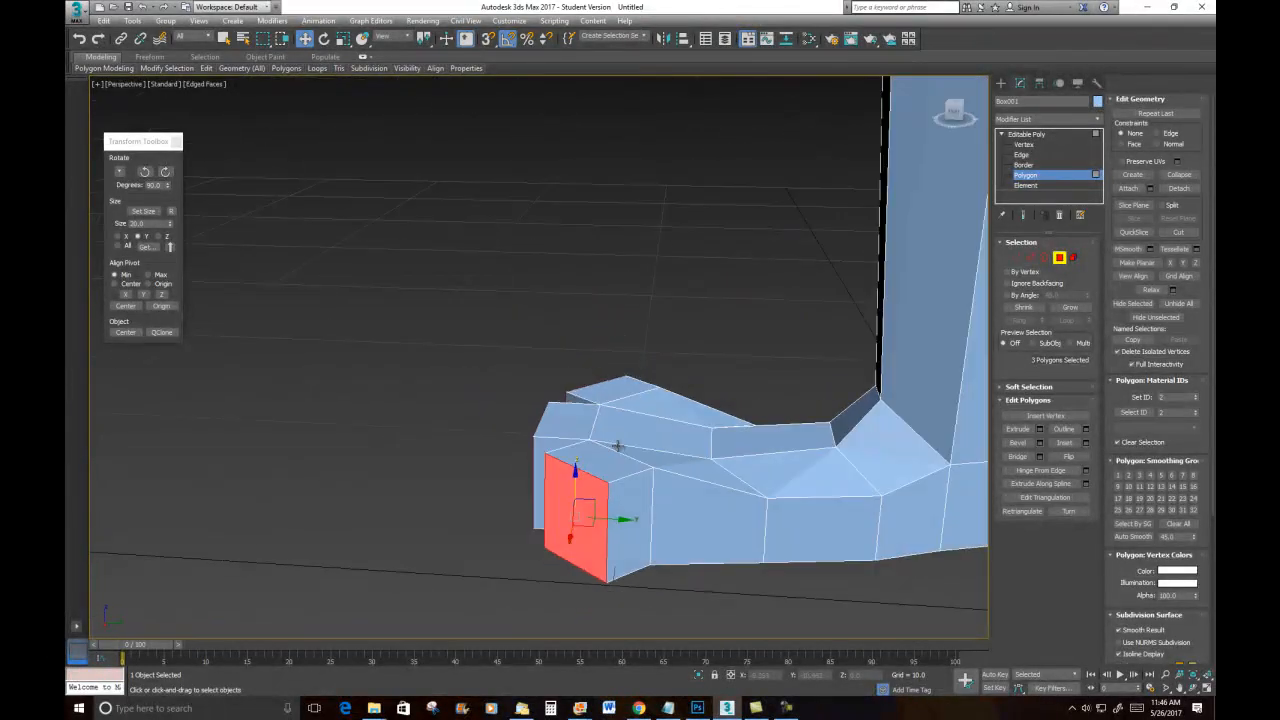
Step: Try moving and then extending the lower front edge of one outer toe, and undo both attempts
click(575, 280)
key(2)
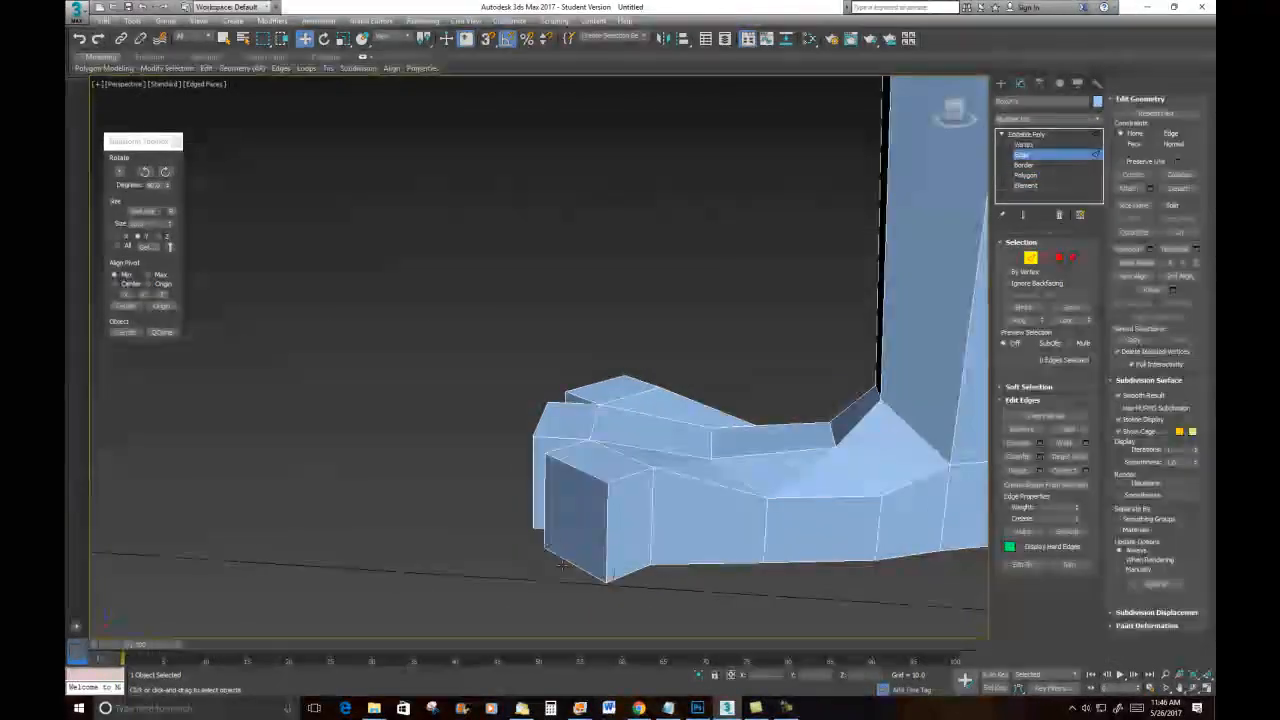
click(572, 559)
alt+middle_drag(572, 559, 717, 585)
alt+middle_drag(573, 564, 642, 366)
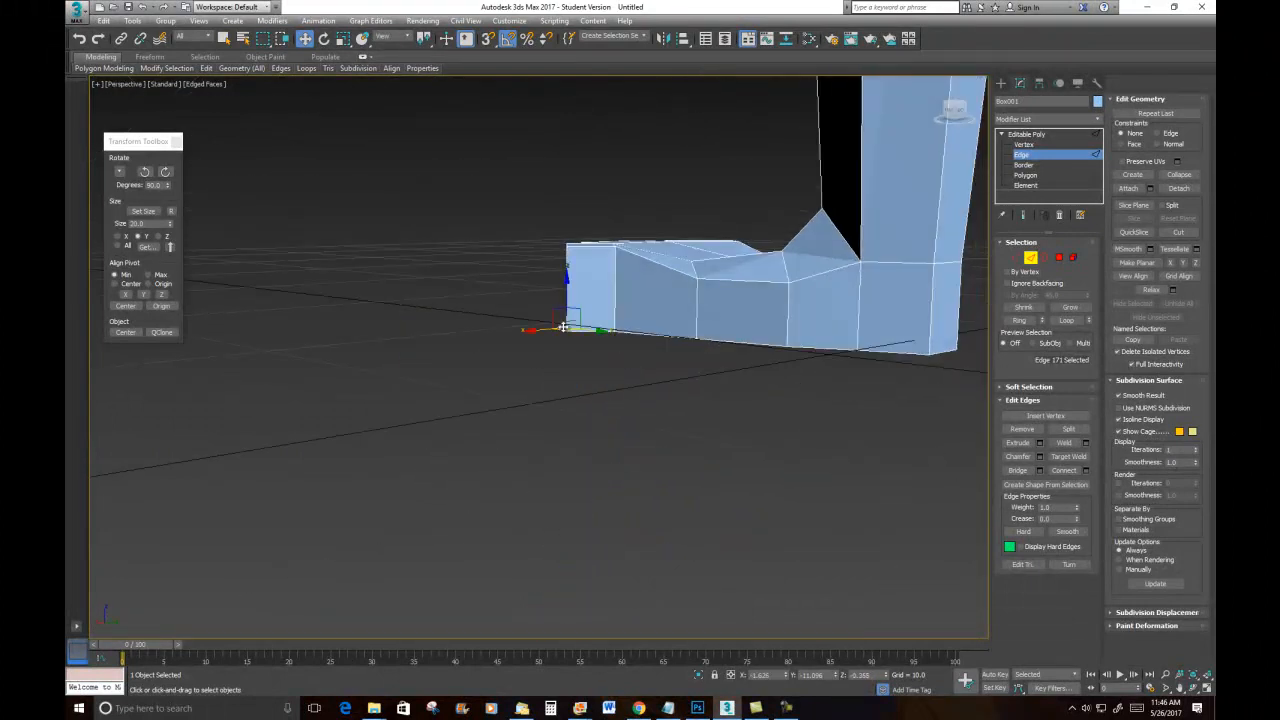
drag(563, 327, 500, 315)
key(ctrl+z)
alt+middle_drag(610, 332, 618, 376)
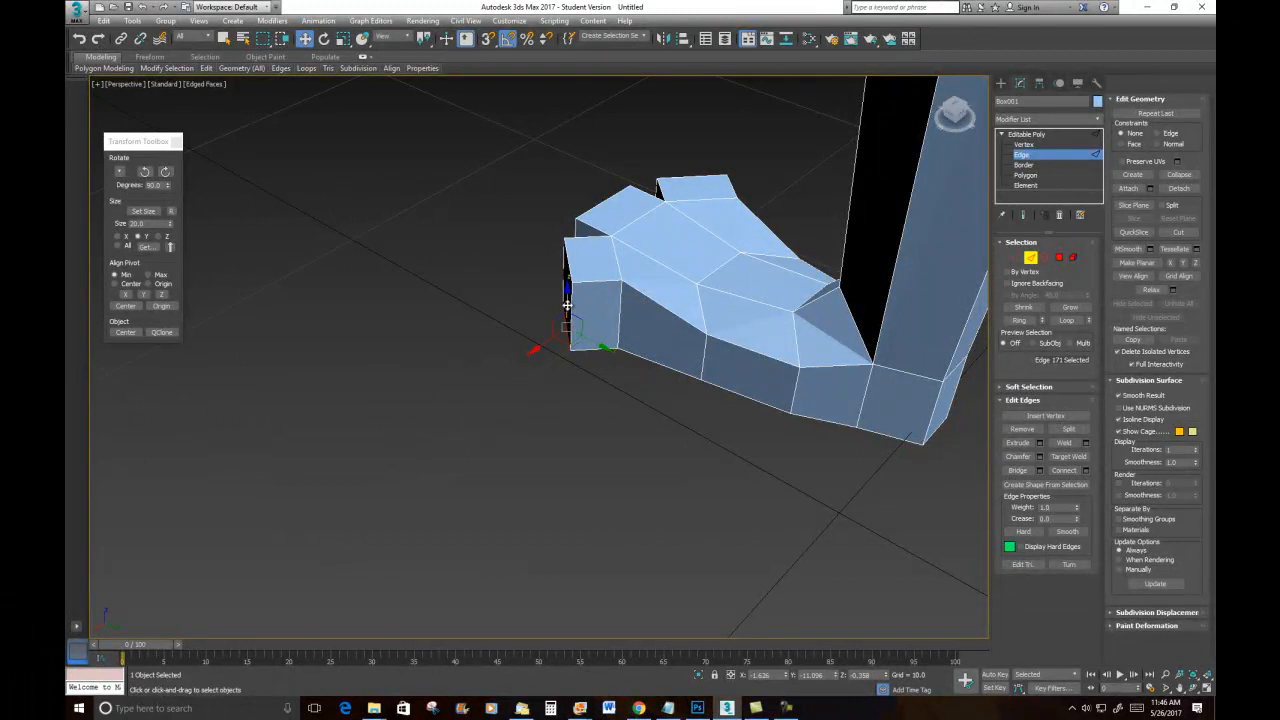
mouse_move(567, 305)
shift+mouse_down()
mouse_move(474, 303)
mouse_move(521, 297)
mouse_move(507, 296)
shift+mouse_up()
key(ctrl+z)
alt+middle_drag(654, 380, 777, 397)
click(766, 380)
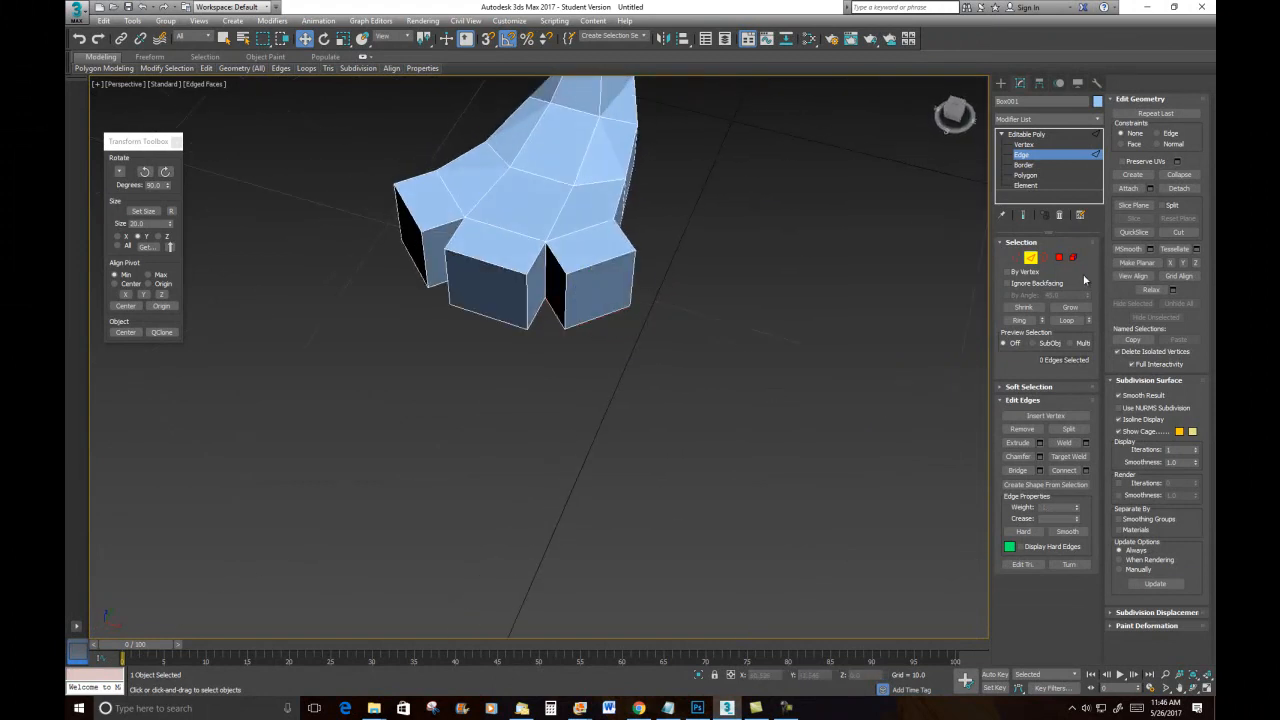
Step: Select the end polygons of the three toes and extrude them forward by another short segment
click(1061, 258)
click(590, 283)
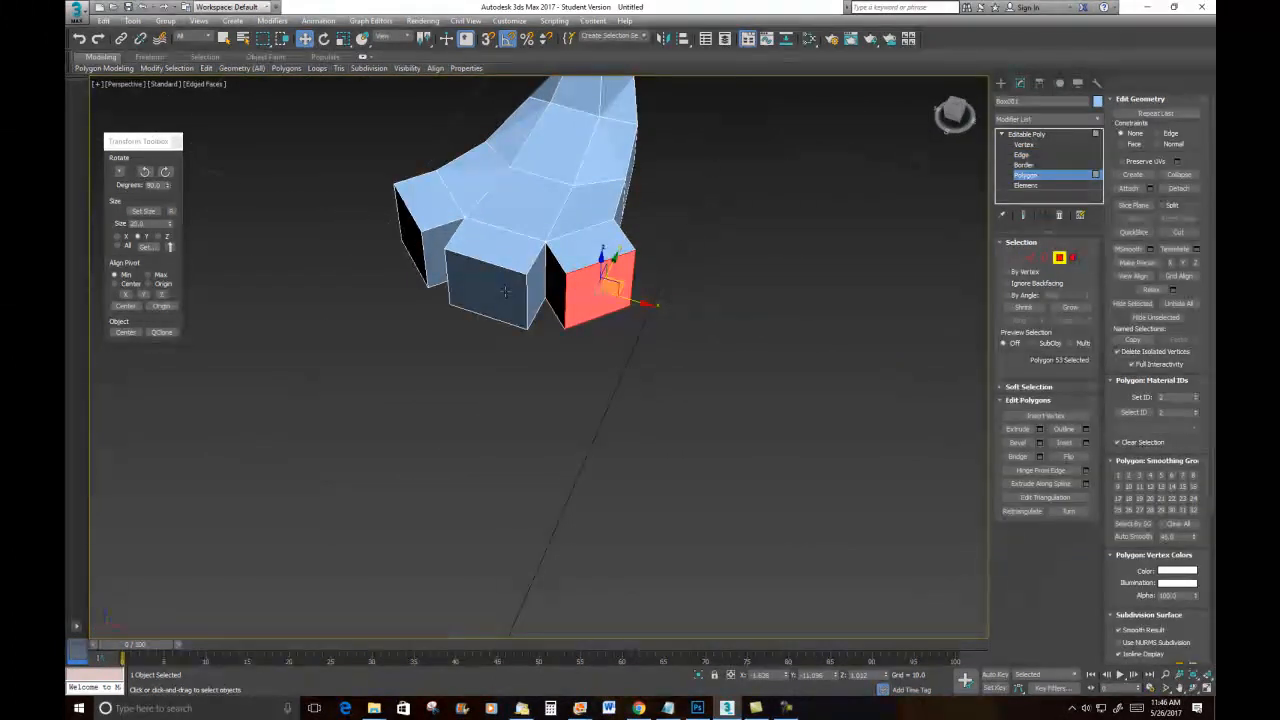
ctrl+click(488, 285)
ctrl+click(409, 227)
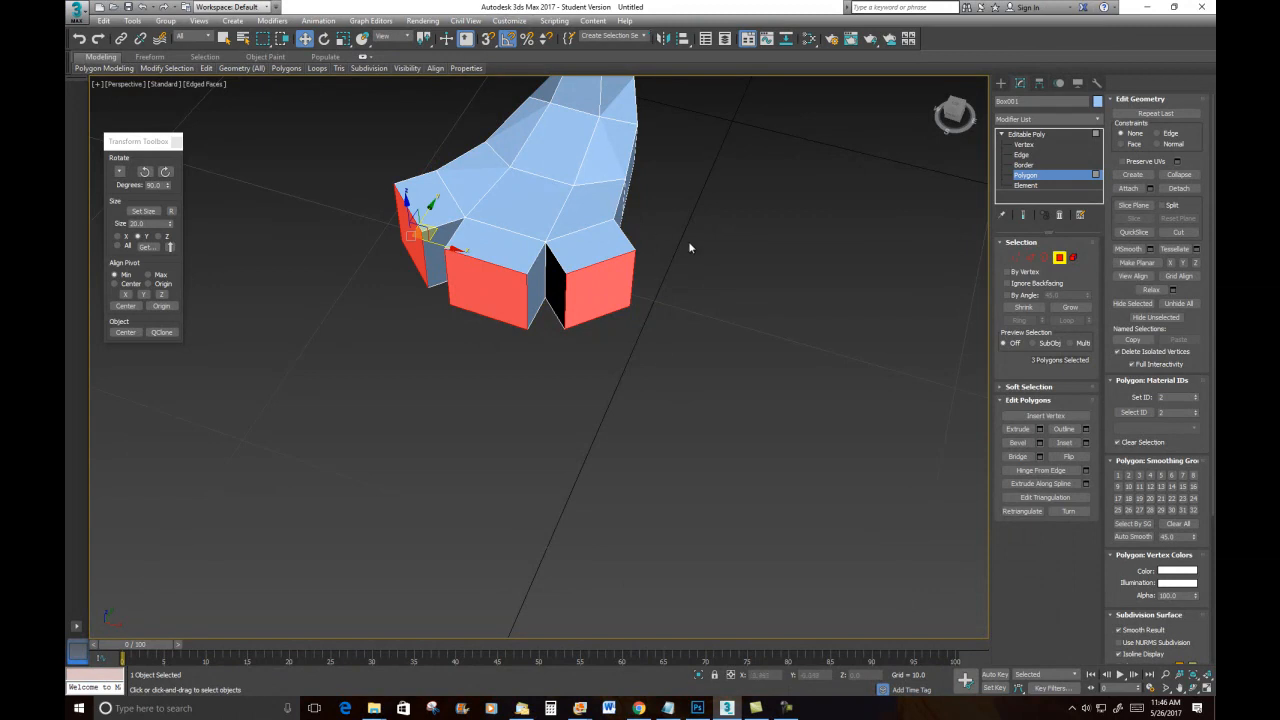
alt+middle_drag(647, 262, 550, 121)
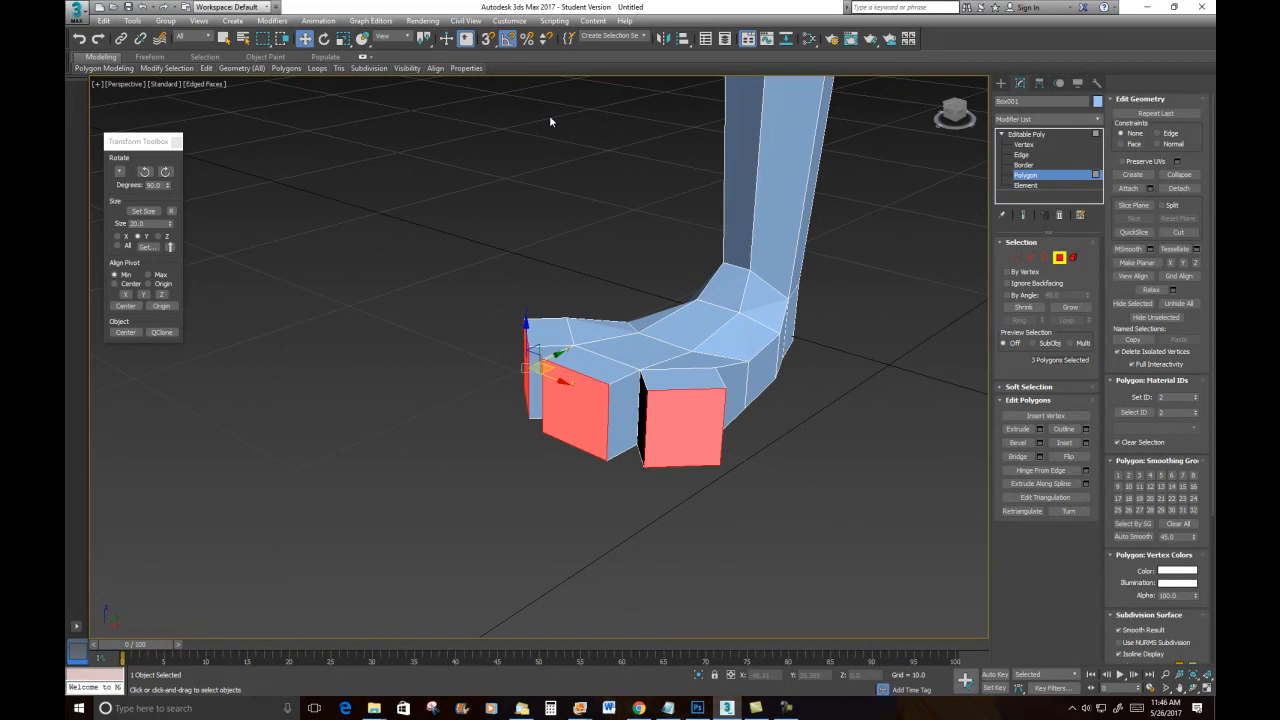
click(466, 39)
mouse_move(697, 420)
alt+middle_down()
mouse_move(830, 423)
mouse_move(679, 418)
alt+middle_up()
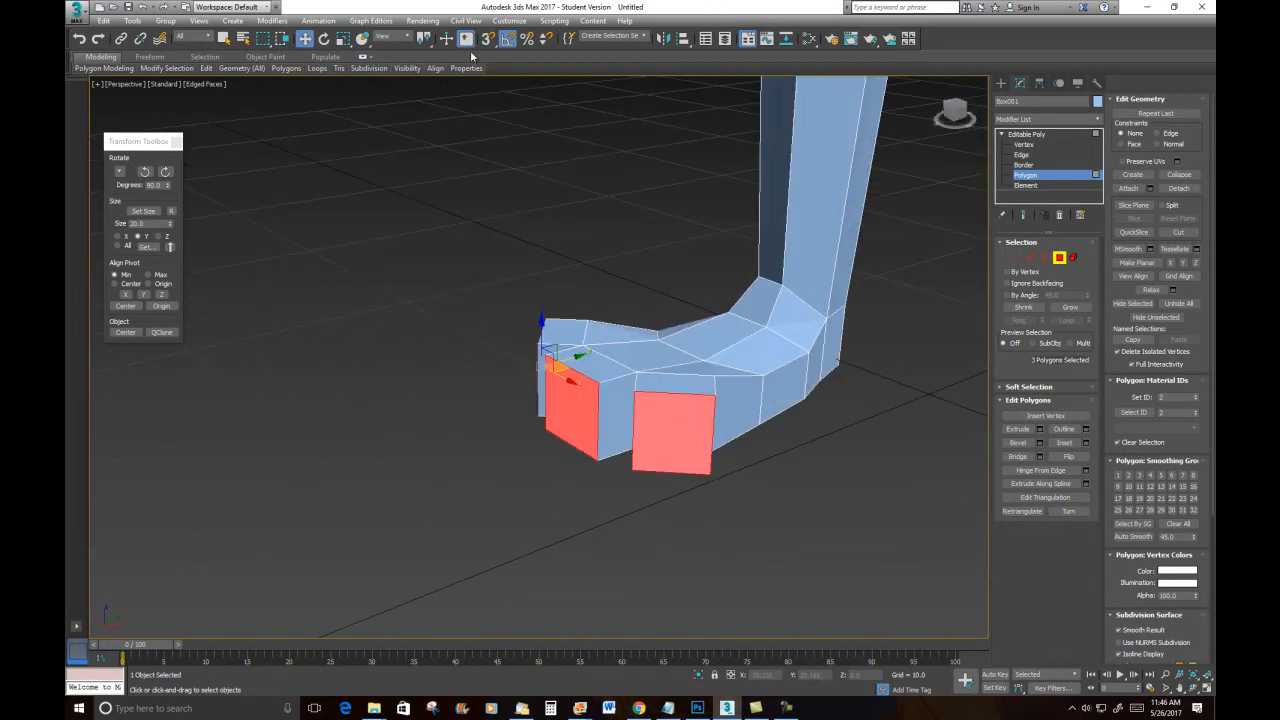
right_click(584, 427)
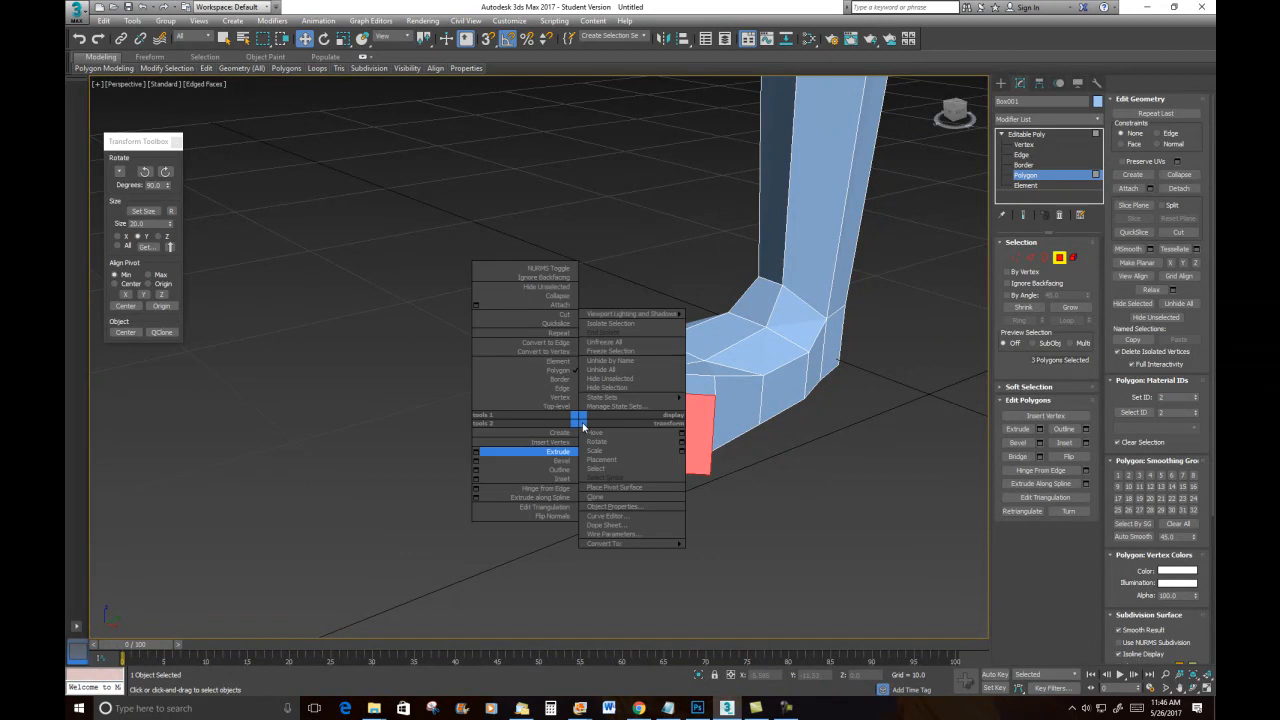
click(570, 452)
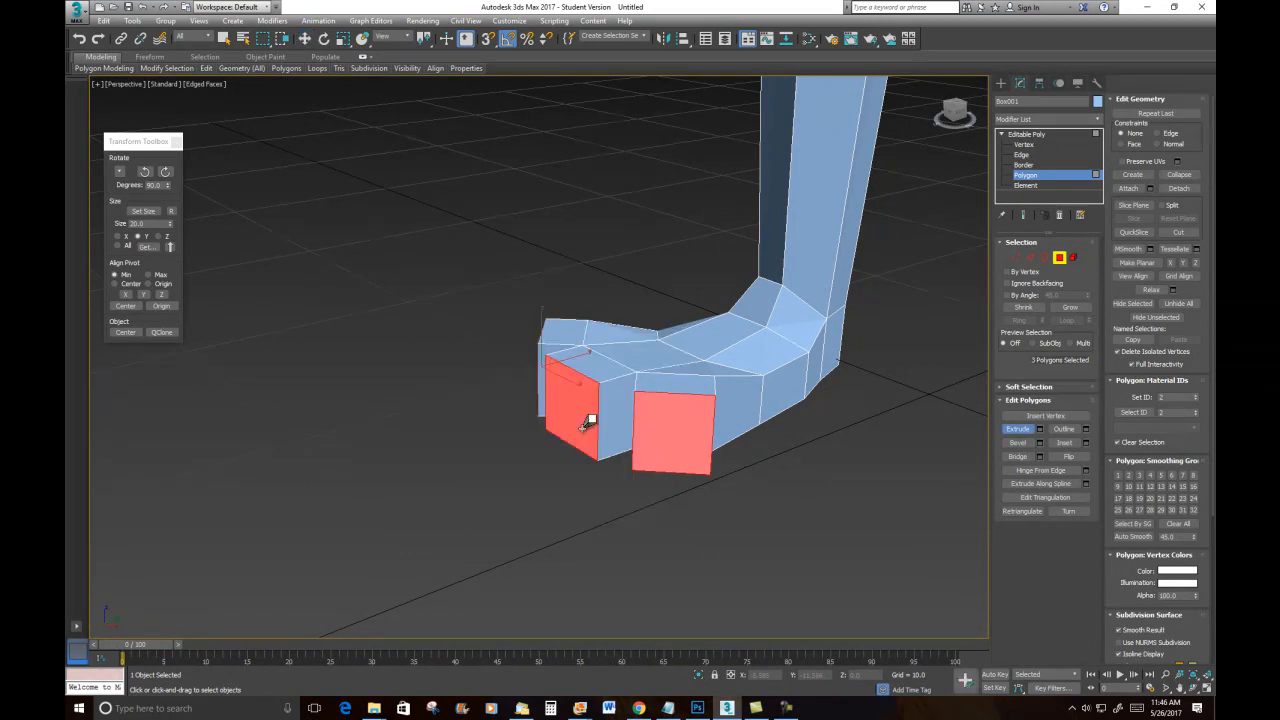
drag(593, 404, 593, 405)
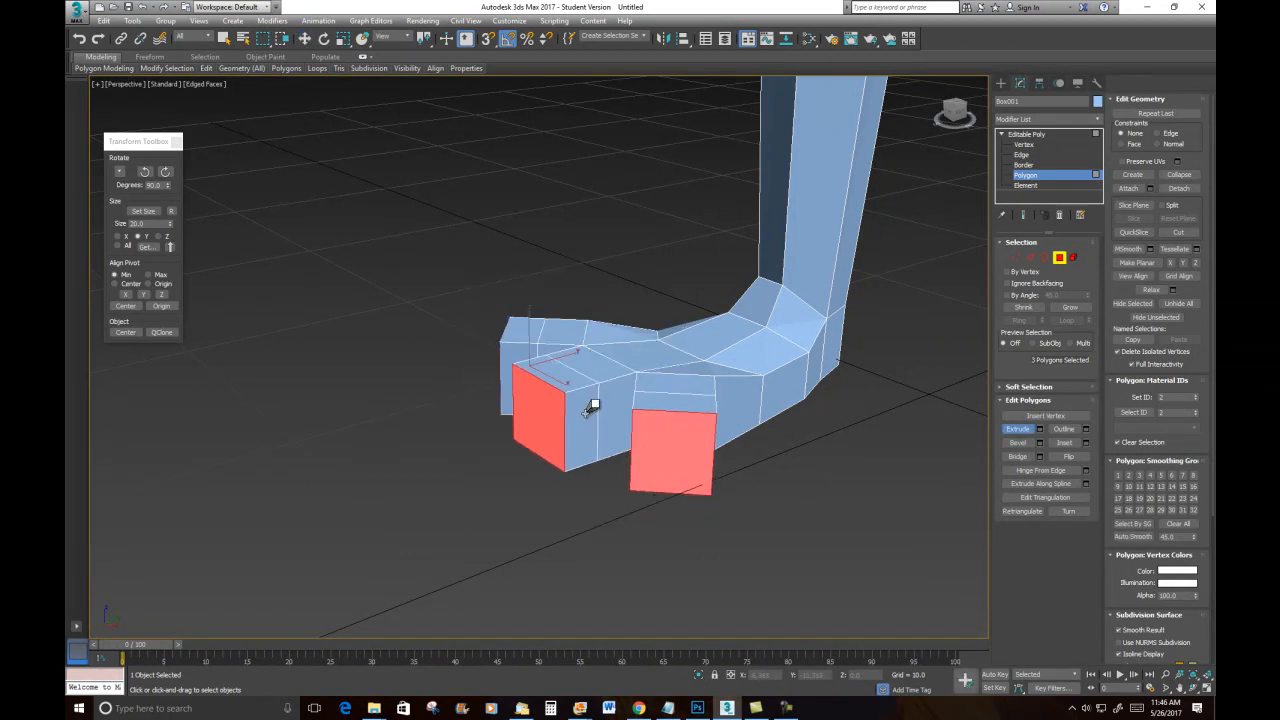
alt+middle_drag(583, 411, 660, 484)
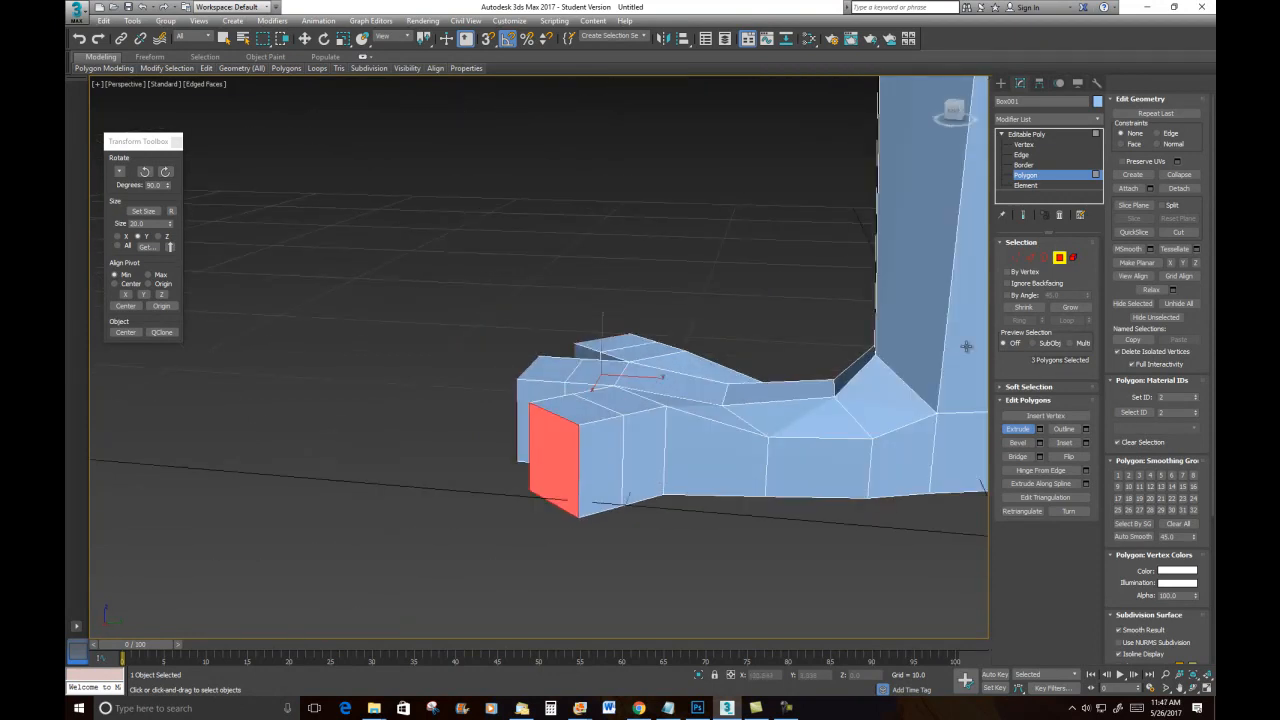
Step: Select the upper front edges of all three toes and lower them by about 1.75 units to slope the toe tips
click(1031, 257)
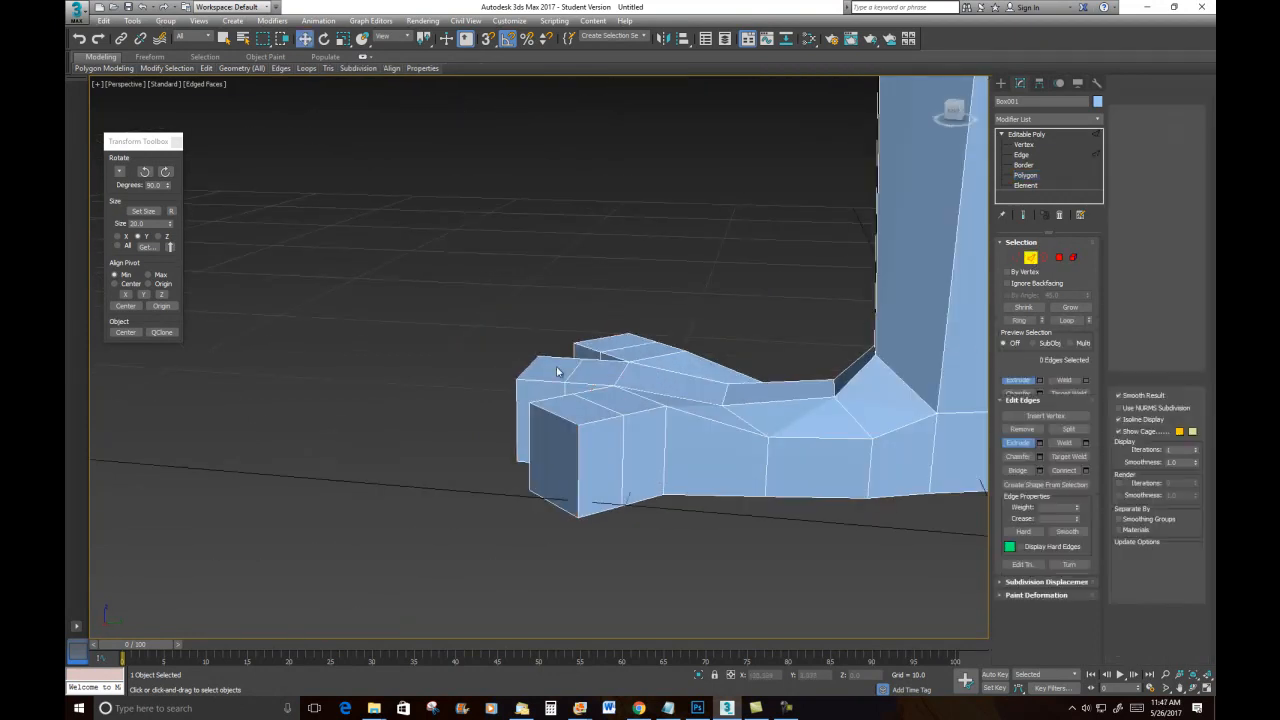
click(556, 416)
ctrl+click(547, 356)
ctrl+click(595, 339)
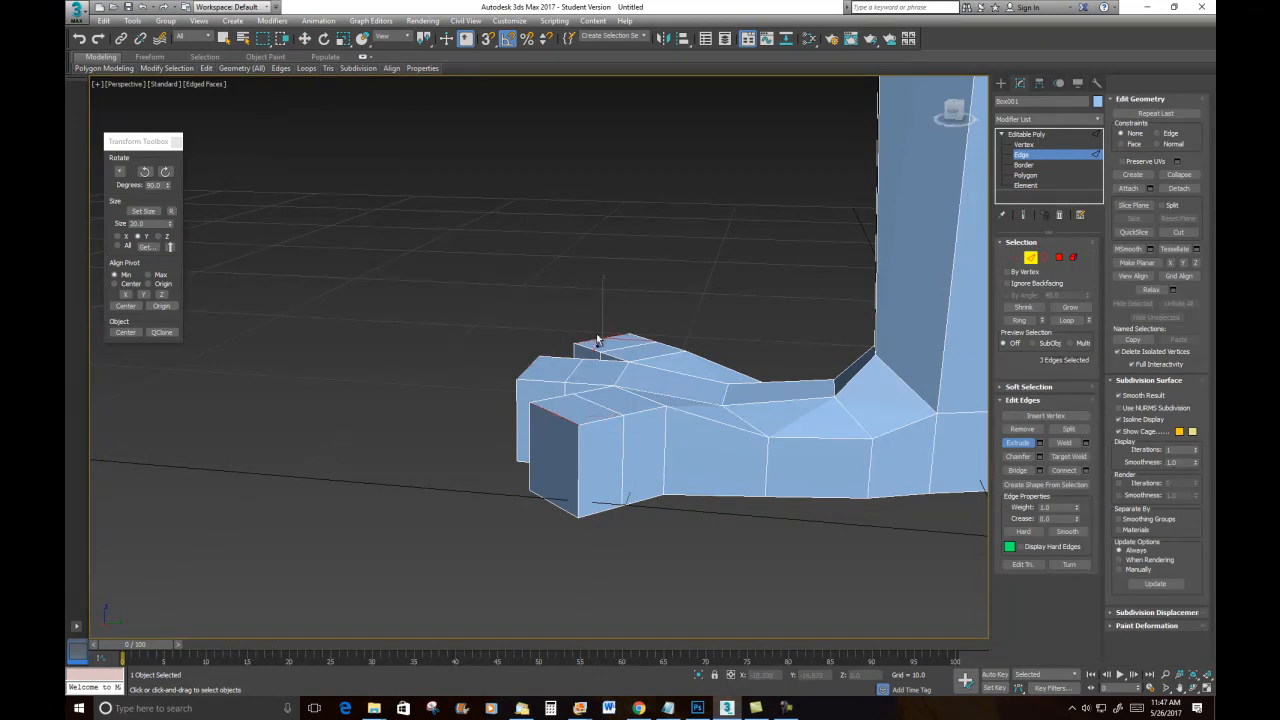
click(324, 38)
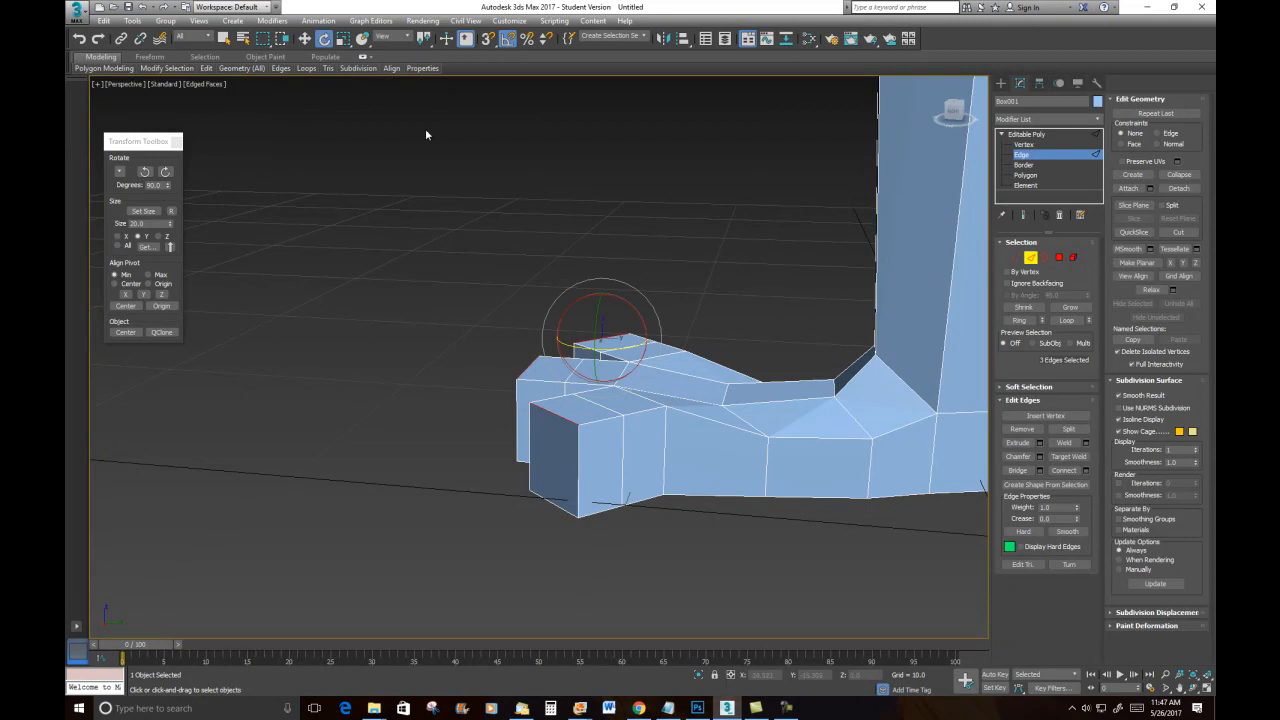
click(305, 38)
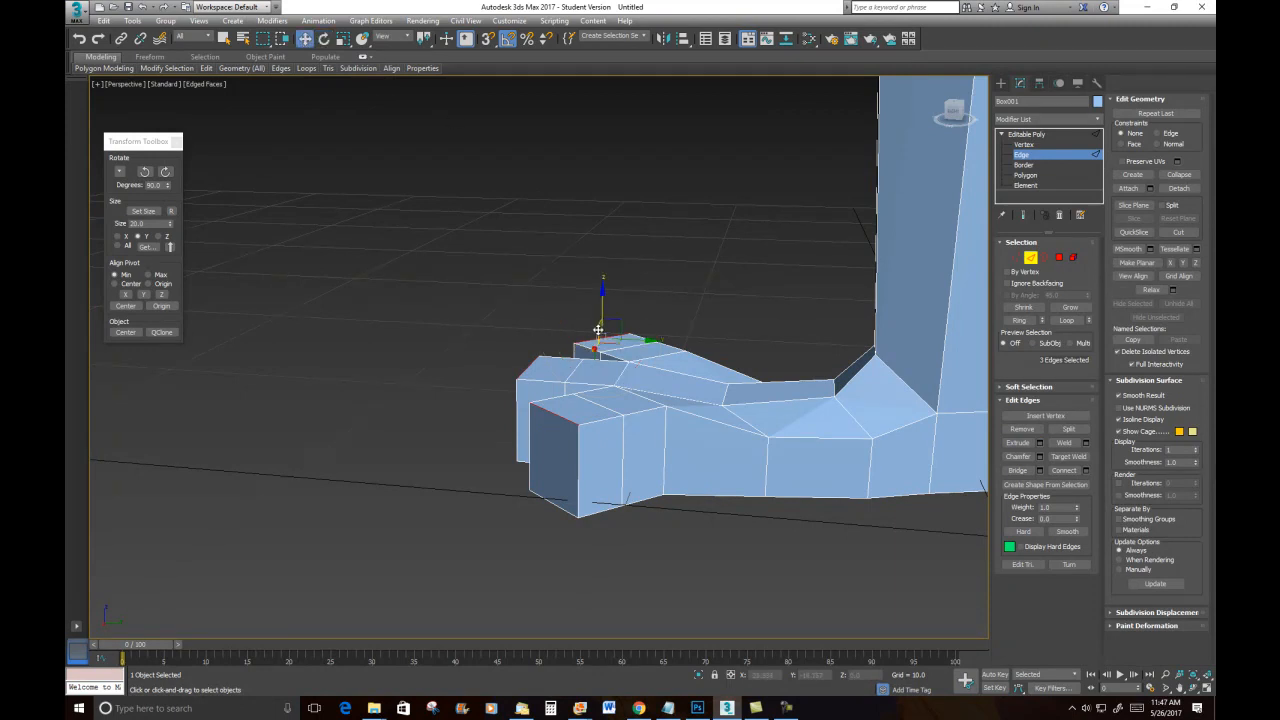
drag(602, 301, 604, 347)
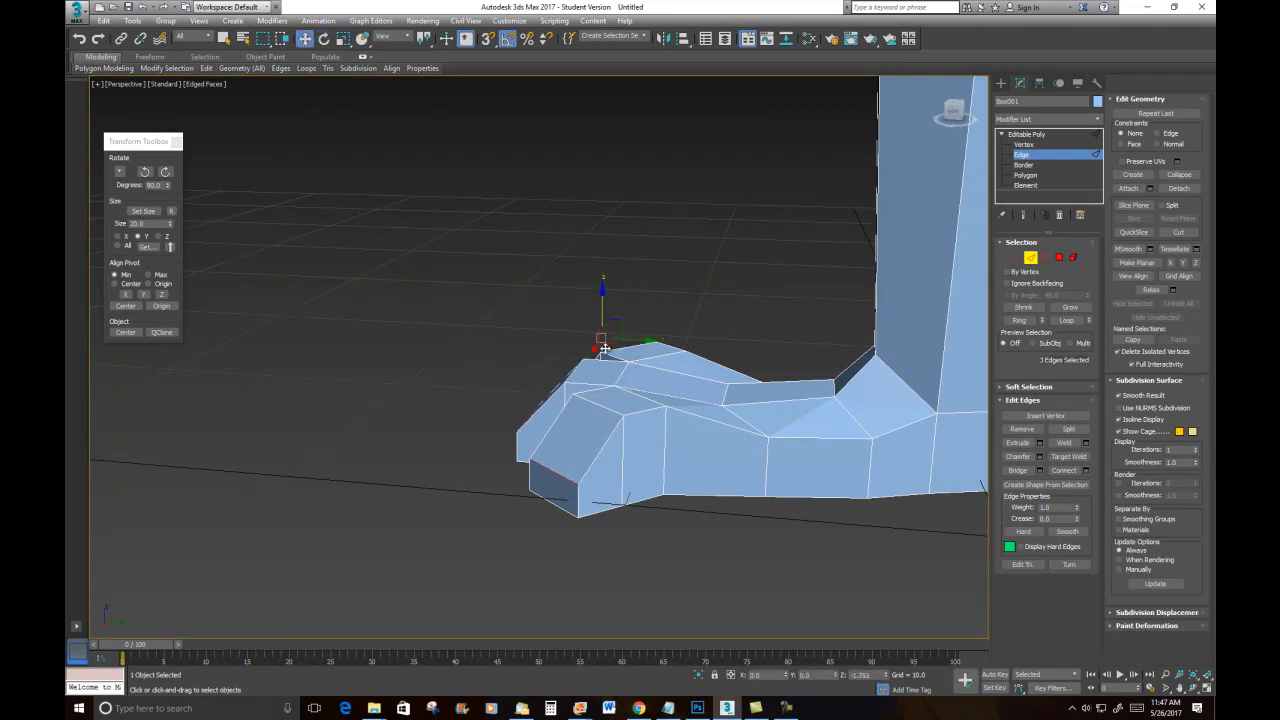
Step: Select the end-segment vertices of one outer toe, then rotate and shift them so its tip angles toward the middle toe
alt+middle_drag(707, 410, 828, 498)
mouse_move(780, 400)
alt+middle_down()
mouse_move(709, 400)
mouse_move(731, 414)
mouse_move(750, 403)
mouse_move(737, 381)
mouse_move(767, 407)
alt+middle_up()
key(1)
drag(524, 367, 526, 368)
click(324, 40)
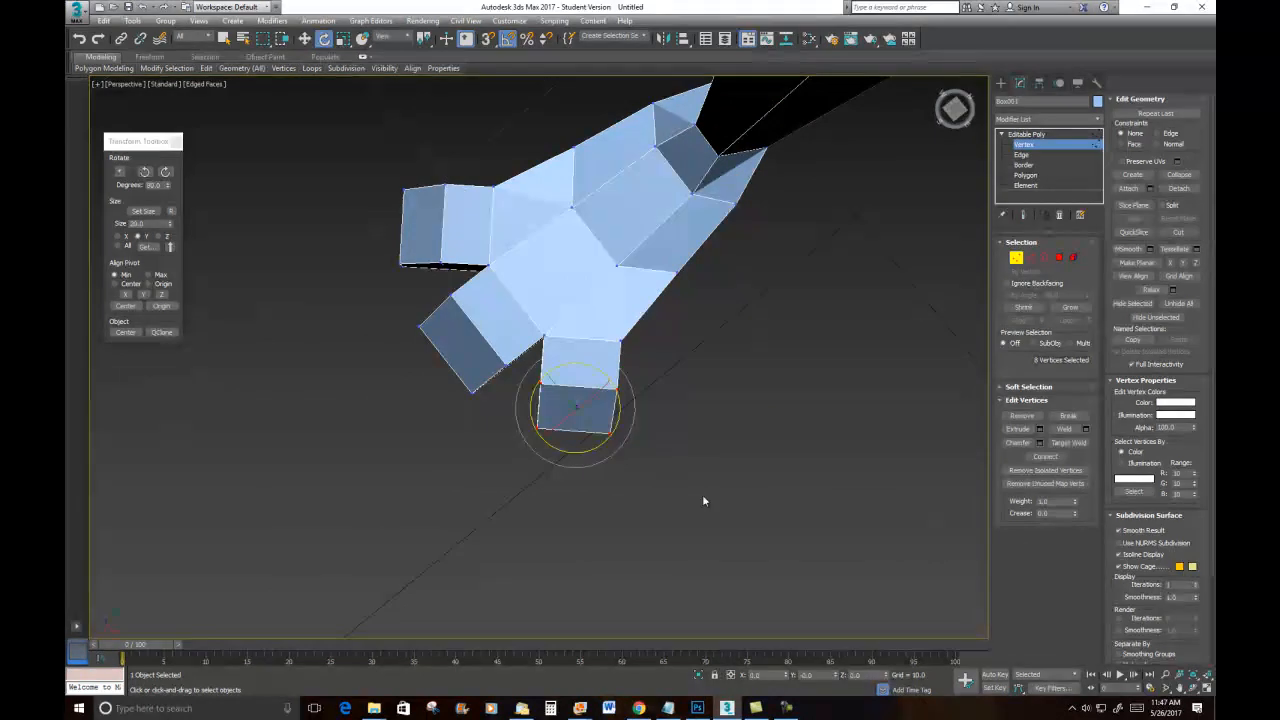
drag(584, 364, 597, 377)
key(w)
drag(583, 428, 576, 426)
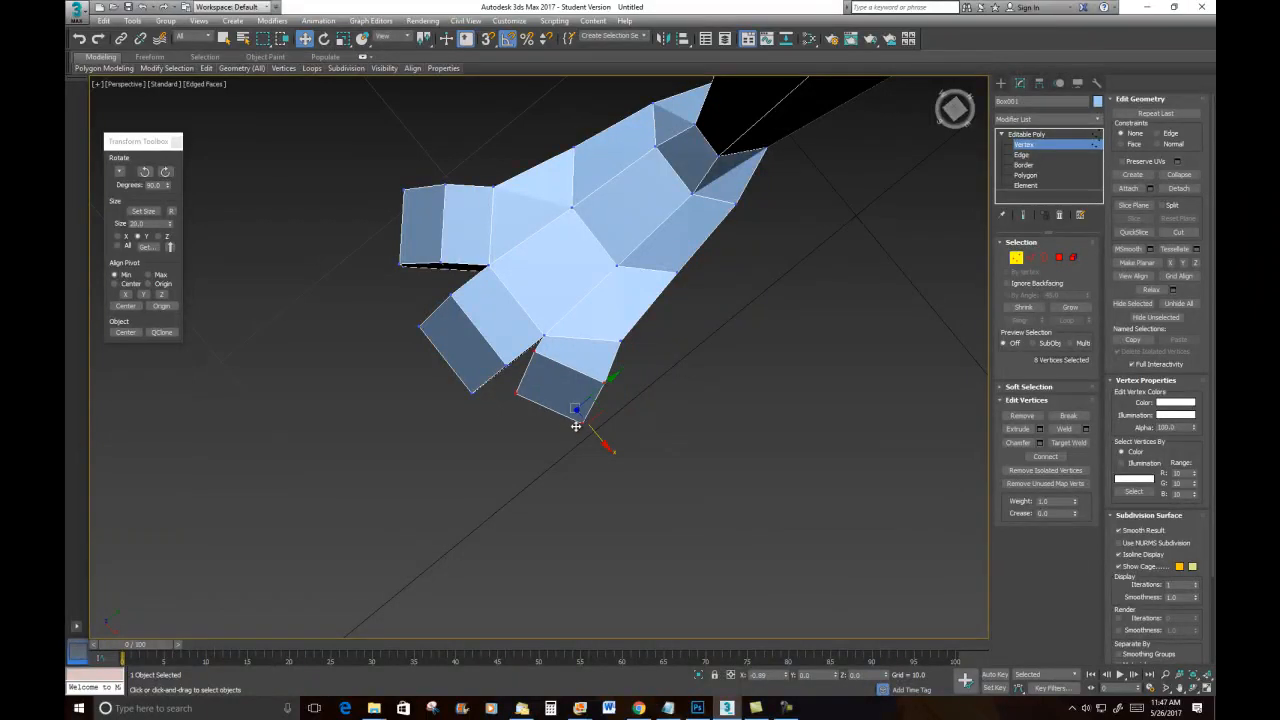
Step: Rotate the end-segment vertices of the opposite outer toe toward the middle toe and adjust their position
drag(591, 359, 463, 289)
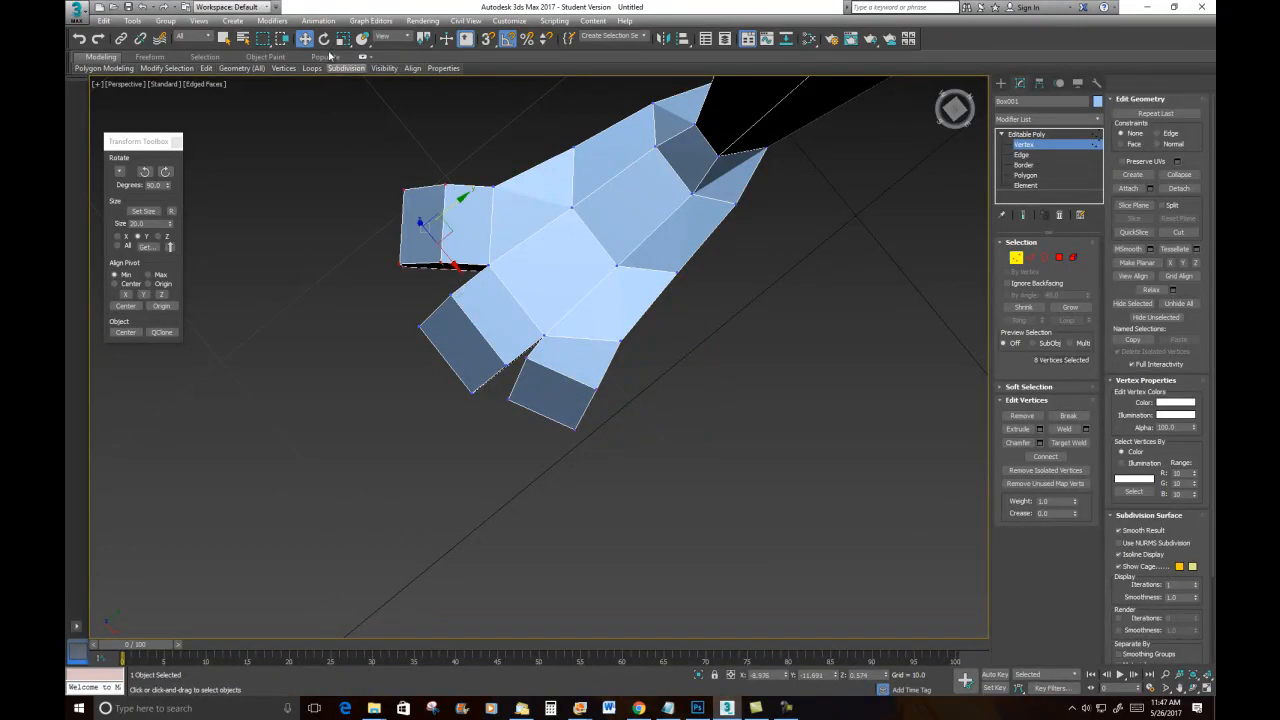
click(323, 38)
drag(383, 207, 383, 220)
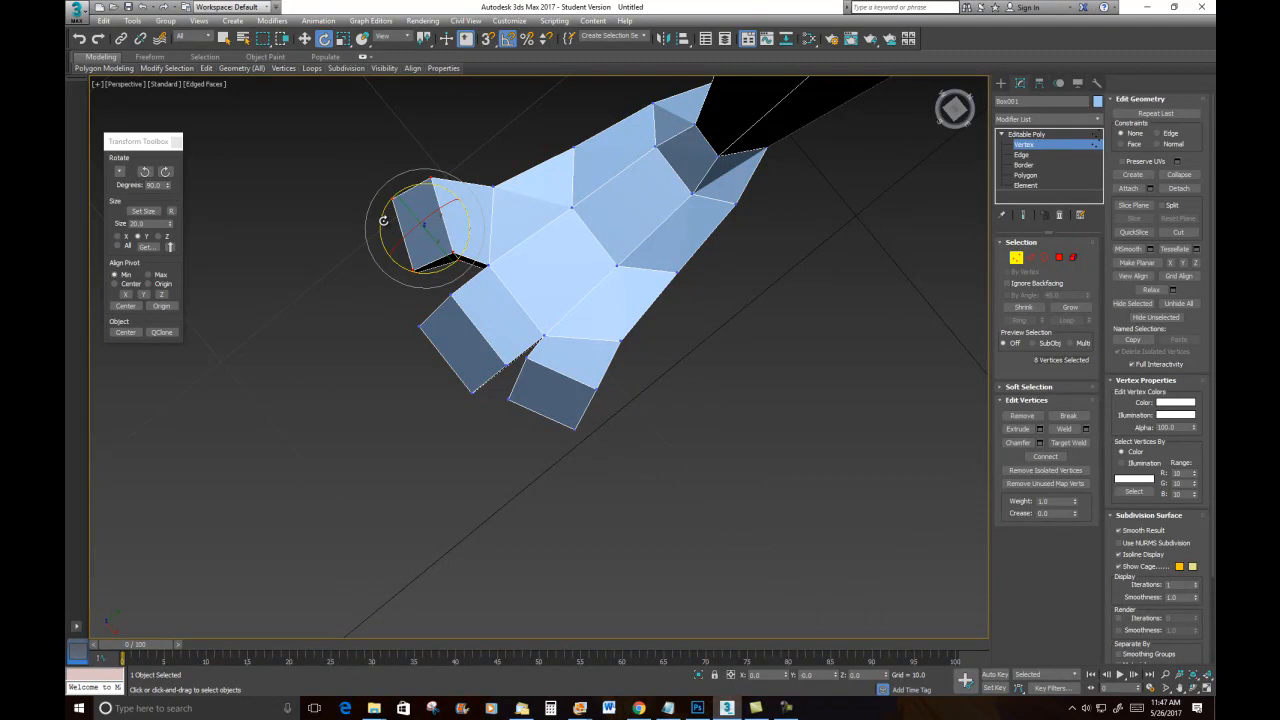
key(w)
mouse_move(446, 257)
mouse_down()
mouse_move(455, 270)
mouse_move(465, 228)
mouse_move(448, 237)
mouse_up()
Step: Exit vertex editing and deselect the body to check the whole leg and torso beside the reference planes
scroll(507, 322, down, 4)
middle_drag(509, 324, 559, 424)
alt+middle_drag(437, 542, 577, 424)
scroll(577, 424, down, 6)
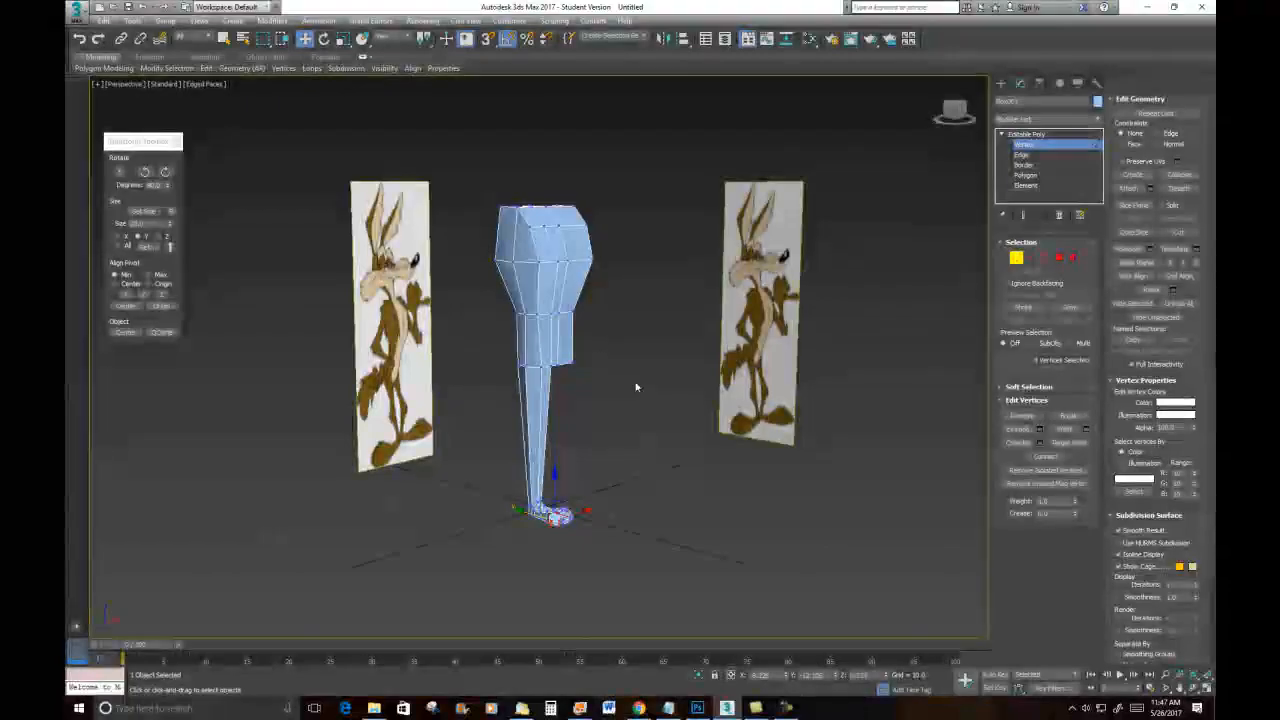
click(1012, 257)
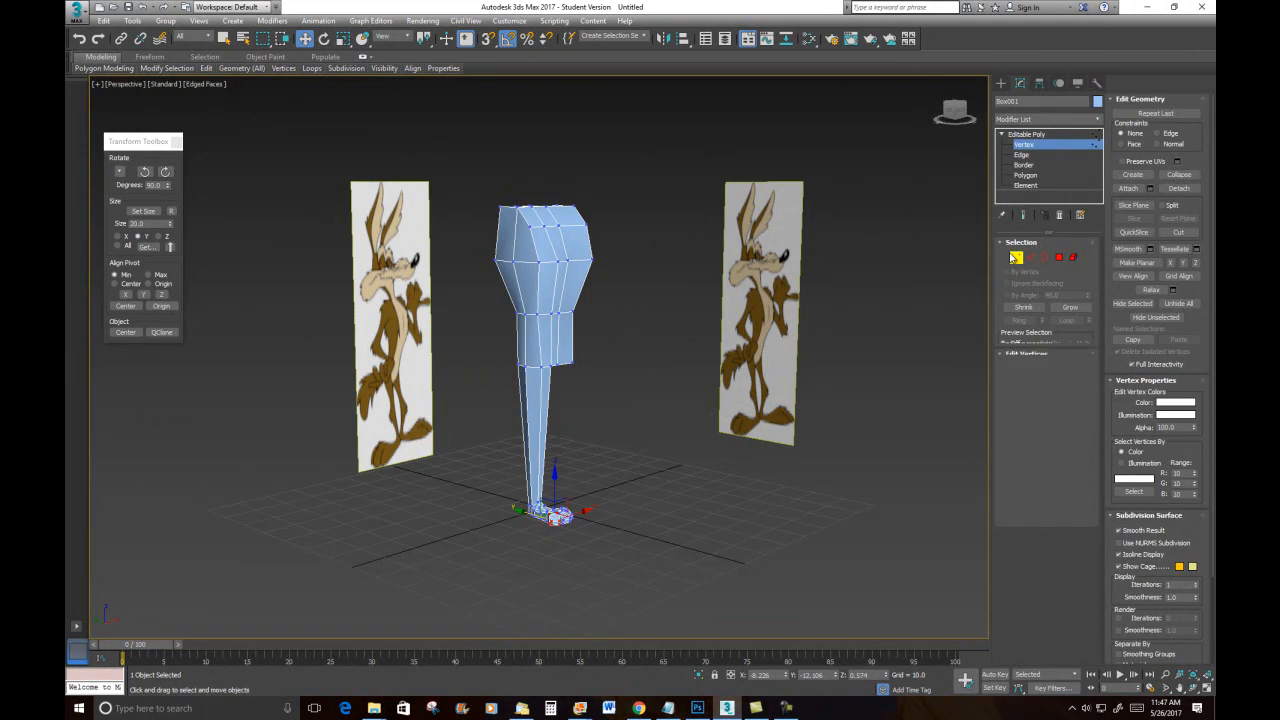
click(681, 235)
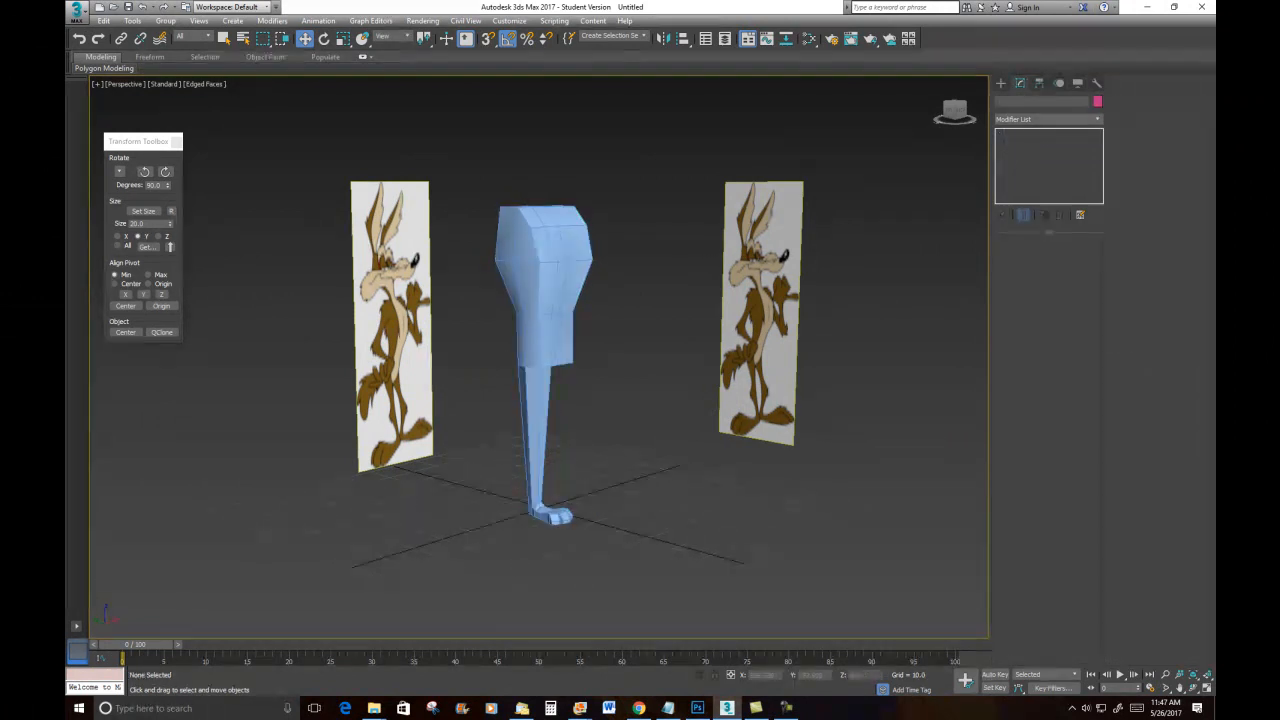